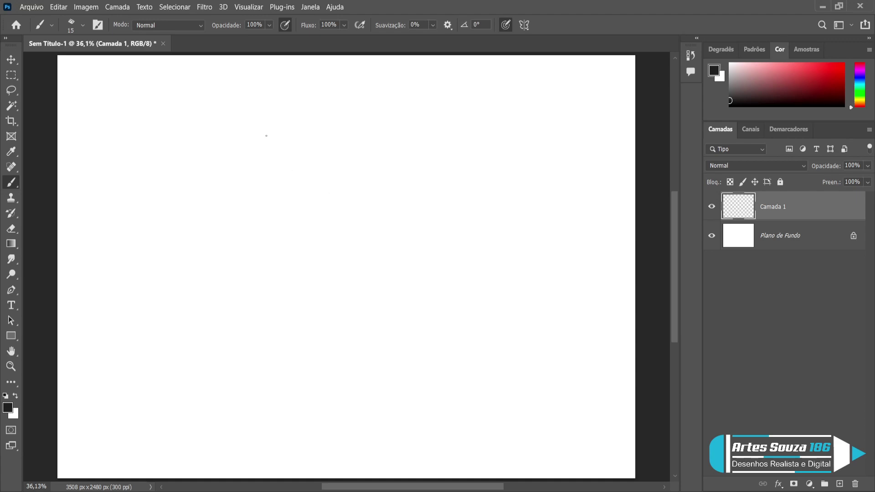
Step: Sketch the head's outline with a 15 px brush: rounded skull, cheekbones, angular jaw and flat chin
{"action": "left_click_drag", "start_coordinate": [263, 117], "coordinate": [250, 177]}
{"action": "left_click_drag", "start_coordinate": [281, 104], "coordinate": [371, 97]}
{"action": "left_click_drag", "start_coordinate": [405, 133], "coordinate": [408, 177]}
{"action": "mouse_move", "coordinate": [249, 176]}
{"action": "left_mouse_down"}
{"action": "mouse_move", "coordinate": [233, 205]}
{"action": "mouse_move", "coordinate": [247, 240]}
{"action": "mouse_move", "coordinate": [242, 277]}
{"action": "left_mouse_up"}
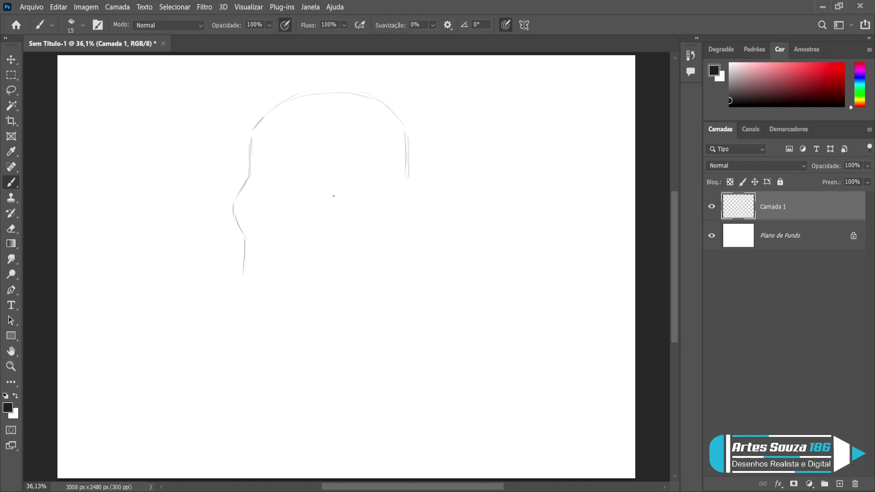
{"action": "mouse_move", "coordinate": [407, 176]}
{"action": "left_mouse_down"}
{"action": "mouse_move", "coordinate": [428, 207]}
{"action": "mouse_move", "coordinate": [421, 224]}
{"action": "mouse_move", "coordinate": [419, 207]}
{"action": "mouse_move", "coordinate": [411, 233]}
{"action": "mouse_move", "coordinate": [416, 269]}
{"action": "left_mouse_up"}
{"action": "left_click_drag", "start_coordinate": [418, 274], "coordinate": [394, 323]}
{"action": "mouse_move", "coordinate": [242, 274]}
{"action": "left_mouse_down"}
{"action": "mouse_move", "coordinate": [288, 341]}
{"action": "mouse_move", "coordinate": [300, 342]}
{"action": "mouse_move", "coordinate": [276, 321]}
{"action": "mouse_move", "coordinate": [299, 347]}
{"action": "mouse_move", "coordinate": [371, 345]}
{"action": "left_mouse_up"}
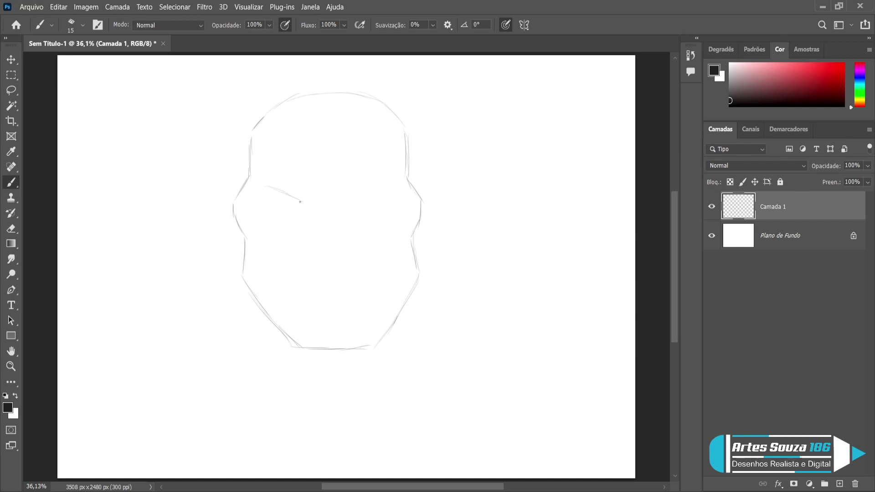
Step: Sketch the slanted frowning brow lines, the nose with its nostrils and the folds running down from it
{"action": "left_click_drag", "start_coordinate": [292, 196], "coordinate": [312, 206]}
{"action": "left_click_drag", "start_coordinate": [336, 205], "coordinate": [392, 185]}
{"action": "mouse_move", "coordinate": [314, 211]}
{"action": "left_mouse_down"}
{"action": "mouse_move", "coordinate": [344, 210]}
{"action": "mouse_move", "coordinate": [326, 210]}
{"action": "left_mouse_up"}
{"action": "left_click_drag", "start_coordinate": [305, 236], "coordinate": [317, 240]}
{"action": "left_click_drag", "start_coordinate": [349, 234], "coordinate": [337, 241]}
{"action": "left_click", "coordinate": [329, 223]}
{"action": "left_click_drag", "start_coordinate": [308, 229], "coordinate": [283, 261]}
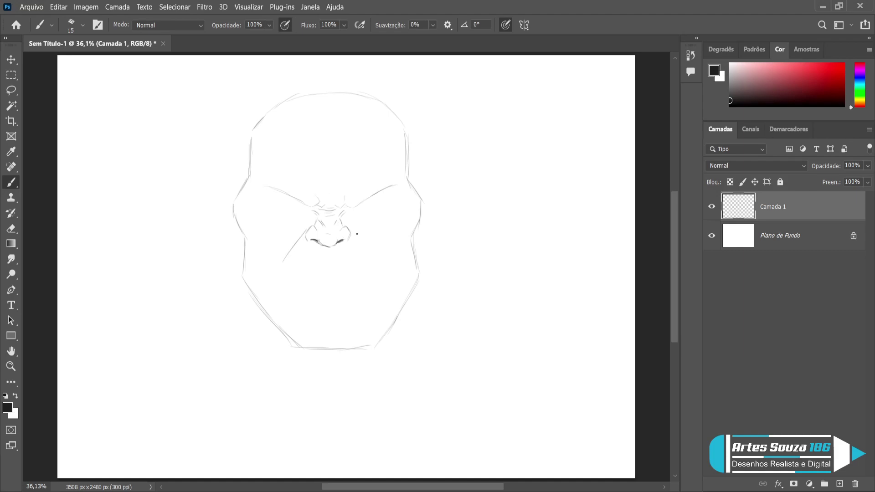
{"action": "left_click_drag", "start_coordinate": [351, 227], "coordinate": [367, 255]}
Step: Draw the closed, downturned mouth and the creases on the chin below it
{"action": "left_click_drag", "start_coordinate": [322, 275], "coordinate": [331, 275]}
{"action": "mouse_move", "coordinate": [309, 279]}
{"action": "left_mouse_down"}
{"action": "mouse_move", "coordinate": [288, 284]}
{"action": "mouse_move", "coordinate": [312, 280]}
{"action": "left_mouse_up"}
{"action": "left_click_drag", "start_coordinate": [346, 275], "coordinate": [367, 283]}
{"action": "mouse_move", "coordinate": [367, 285]}
{"action": "left_mouse_down"}
{"action": "mouse_move", "coordinate": [328, 293]}
{"action": "mouse_move", "coordinate": [371, 282]}
{"action": "left_mouse_up"}
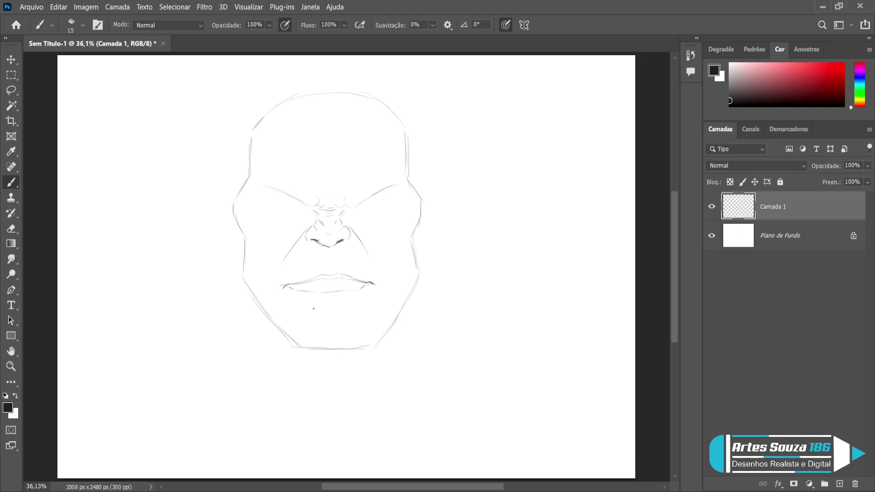
{"action": "left_click_drag", "start_coordinate": [312, 307], "coordinate": [361, 313]}
{"action": "left_click_drag", "start_coordinate": [304, 311], "coordinate": [294, 306]}
{"action": "left_click_drag", "start_coordinate": [377, 327], "coordinate": [381, 329]}
Step: Draw both narrow eyes under the brows and add creases along the two cheeks and jaw sides
{"action": "left_click_drag", "start_coordinate": [370, 207], "coordinate": [380, 204]}
{"action": "left_click_drag", "start_coordinate": [382, 195], "coordinate": [380, 203]}
{"action": "left_click_drag", "start_coordinate": [299, 205], "coordinate": [281, 203]}
{"action": "left_click_drag", "start_coordinate": [280, 227], "coordinate": [291, 225]}
{"action": "left_click_drag", "start_coordinate": [275, 241], "coordinate": [264, 253]}
{"action": "left_click_drag", "start_coordinate": [397, 270], "coordinate": [408, 304]}
{"action": "left_click_drag", "start_coordinate": [261, 290], "coordinate": [262, 276]}
{"action": "mouse_move", "coordinate": [267, 267]}
{"action": "left_mouse_down"}
{"action": "mouse_move", "coordinate": [275, 259]}
{"action": "mouse_move", "coordinate": [250, 251]}
{"action": "left_mouse_up"}
{"action": "left_click_drag", "start_coordinate": [408, 241], "coordinate": [407, 256]}
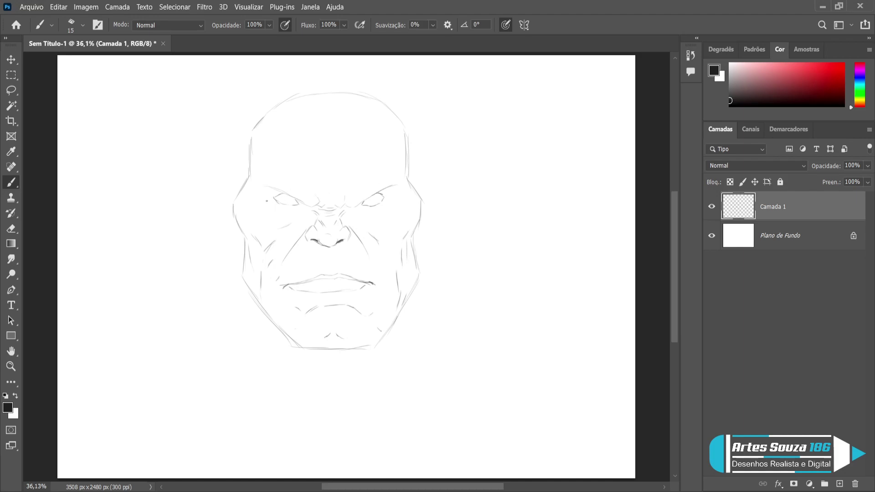
Step: Add wrinkles at the outer eye corners and frown lines rising from the nose bridge onto the forehead
{"action": "left_click_drag", "start_coordinate": [255, 199], "coordinate": [268, 197]}
{"action": "left_click_drag", "start_coordinate": [389, 200], "coordinate": [389, 194]}
{"action": "left_click_drag", "start_coordinate": [323, 171], "coordinate": [322, 177]}
{"action": "mouse_move", "coordinate": [338, 193]}
{"action": "left_mouse_down"}
{"action": "mouse_move", "coordinate": [335, 203]}
{"action": "mouse_move", "coordinate": [365, 166]}
{"action": "left_mouse_up"}
{"action": "left_click_drag", "start_coordinate": [315, 196], "coordinate": [282, 151]}
Step: Draw the ear with its inner folds on the head's right side and copy the lassoed ear to a new layer
{"action": "mouse_move", "coordinate": [410, 180]}
{"action": "left_mouse_down"}
{"action": "mouse_move", "coordinate": [439, 156]}
{"action": "mouse_move", "coordinate": [443, 204]}
{"action": "mouse_move", "coordinate": [412, 244]}
{"action": "left_mouse_up"}
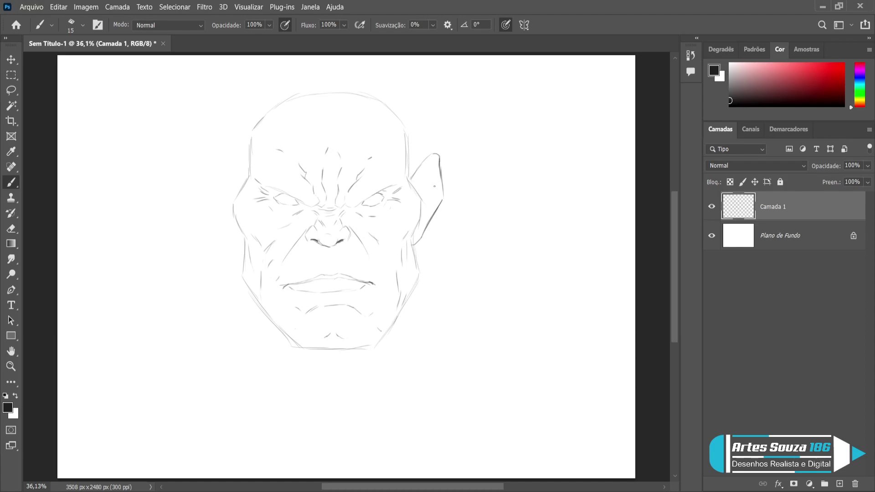
{"action": "mouse_move", "coordinate": [437, 166]}
{"action": "left_mouse_down"}
{"action": "mouse_move", "coordinate": [420, 200]}
{"action": "mouse_move", "coordinate": [433, 174]}
{"action": "mouse_move", "coordinate": [433, 209]}
{"action": "mouse_move", "coordinate": [436, 200]}
{"action": "mouse_move", "coordinate": [421, 225]}
{"action": "left_mouse_up"}
{"action": "left_click", "coordinate": [11, 90]}
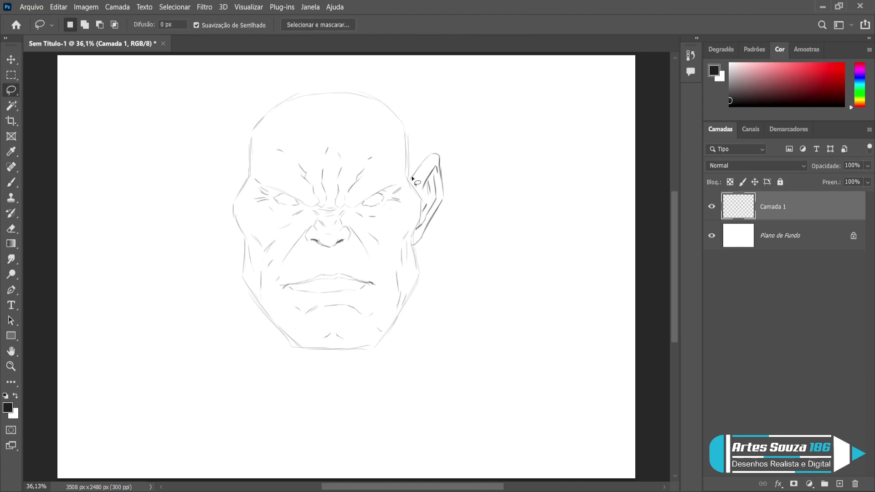
{"action": "mouse_move", "coordinate": [409, 175]}
{"action": "left_mouse_down"}
{"action": "mouse_move", "coordinate": [453, 173]}
{"action": "mouse_move", "coordinate": [426, 250]}
{"action": "mouse_move", "coordinate": [414, 253]}
{"action": "mouse_move", "coordinate": [420, 201]}
{"action": "mouse_move", "coordinate": [409, 175]}
{"action": "left_mouse_up"}
{"action": "key", "text": "ctrl+j"}
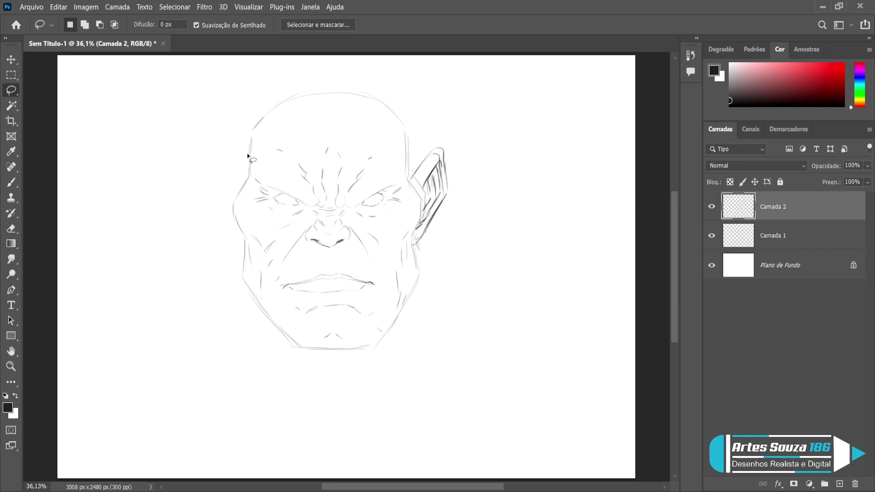
Step: Flip the copied ear horizontally, fit it against the head's left side and merge it into the sketch layer
{"action": "key", "text": "ctrl+t"}
{"action": "left_click_drag", "start_coordinate": [451, 199], "coordinate": [206, 209]}
{"action": "left_click_drag", "start_coordinate": [230, 256], "coordinate": [230, 259]}
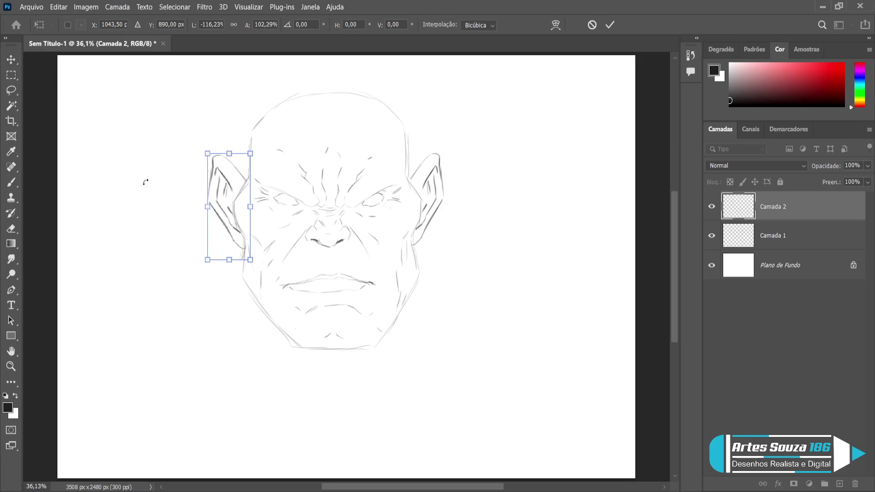
{"action": "left_click", "coordinate": [11, 59]}
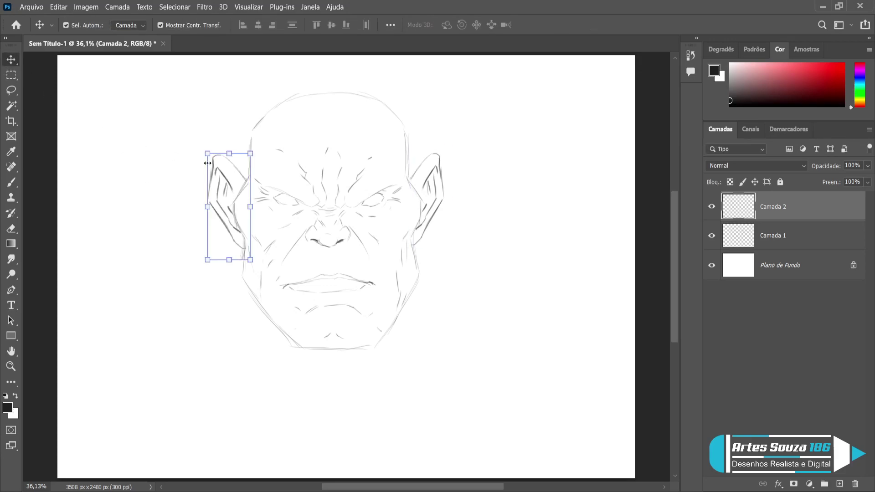
{"action": "key", "text": "ctrl+e"}
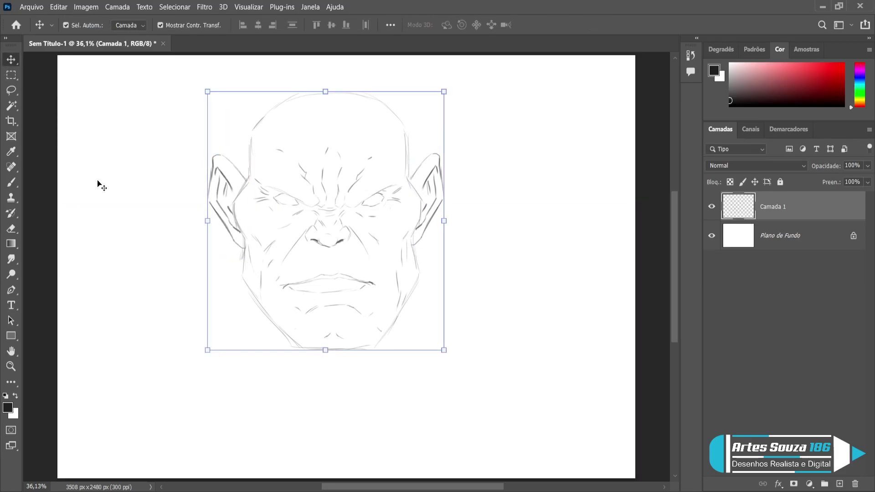
Step: Sketch the neck's outer sides below both ears and the tapering throat lines beneath the chin
{"action": "left_click", "coordinate": [11, 182]}
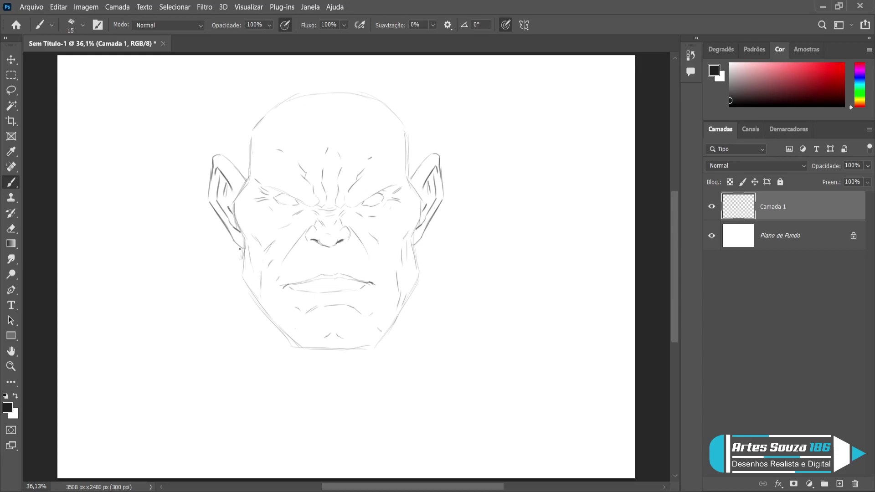
{"action": "left_click_drag", "start_coordinate": [240, 249], "coordinate": [222, 336]}
{"action": "left_click_drag", "start_coordinate": [418, 244], "coordinate": [434, 318]}
{"action": "left_click_drag", "start_coordinate": [427, 272], "coordinate": [433, 317]}
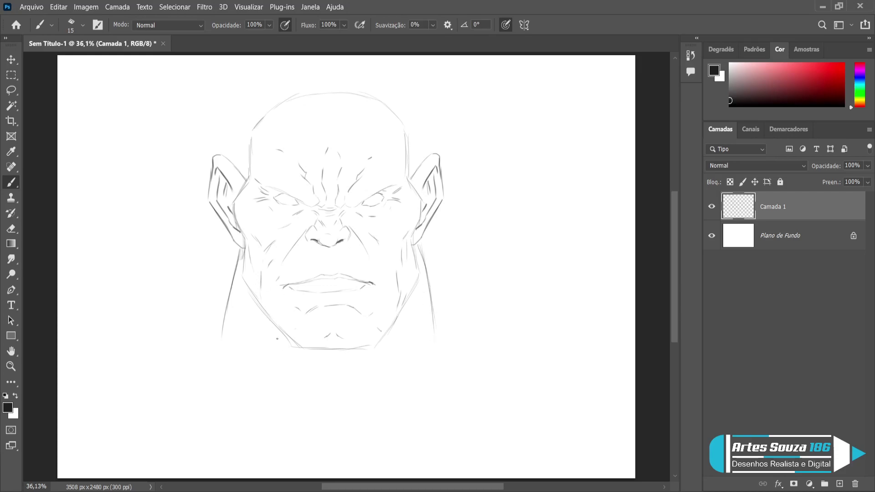
{"action": "left_click_drag", "start_coordinate": [279, 333], "coordinate": [306, 399]}
{"action": "left_click_drag", "start_coordinate": [386, 339], "coordinate": [360, 386]}
{"action": "left_click_drag", "start_coordinate": [313, 404], "coordinate": [346, 415]}
{"action": "left_click_drag", "start_coordinate": [319, 386], "coordinate": [328, 404]}
Step: Add the vertical neck muscle lines and the sloping shoulder lines on both sides
{"action": "left_click_drag", "start_coordinate": [244, 293], "coordinate": [244, 407]}
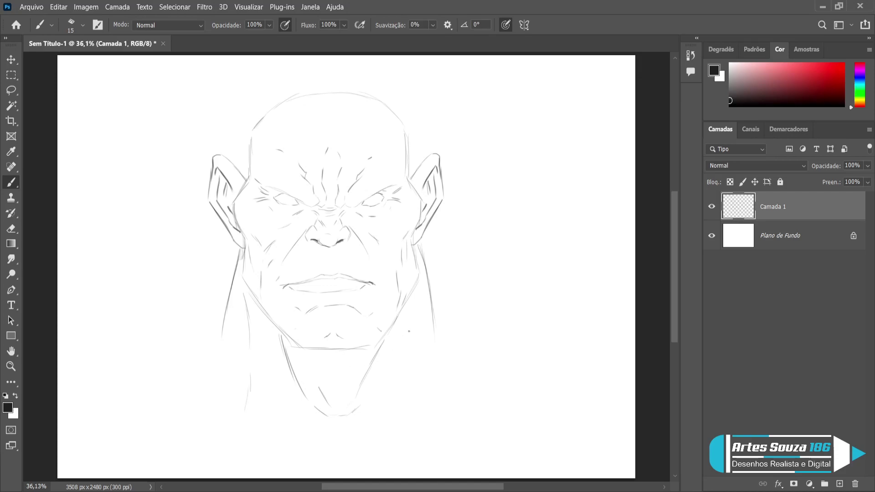
{"action": "left_click_drag", "start_coordinate": [416, 303], "coordinate": [402, 378]}
{"action": "left_click_drag", "start_coordinate": [240, 254], "coordinate": [178, 301]}
{"action": "left_click_drag", "start_coordinate": [419, 244], "coordinate": [480, 311]}
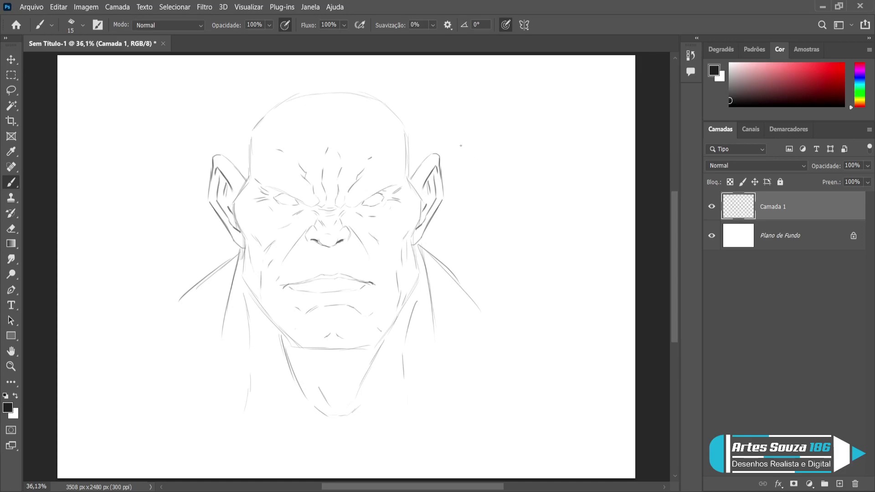
Step: Stretch the sketch down to the canvas's lower edge and lower its top, ending at 99.06% height
{"action": "left_click", "coordinate": [11, 60]}
{"action": "left_click_drag", "start_coordinate": [330, 417], "coordinate": [329, 478]}
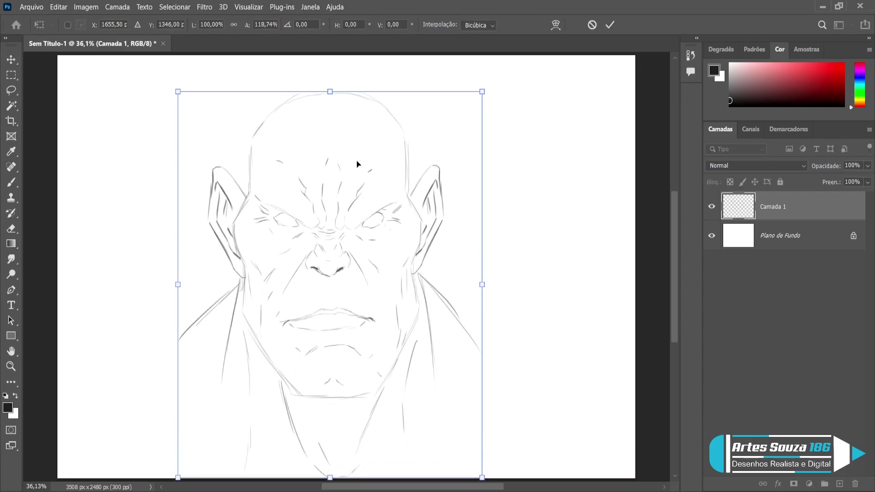
{"action": "mouse_move", "coordinate": [335, 88]}
{"action": "left_mouse_down"}
{"action": "mouse_move", "coordinate": [334, 160]}
{"action": "mouse_move", "coordinate": [333, 154]}
{"action": "left_mouse_up"}
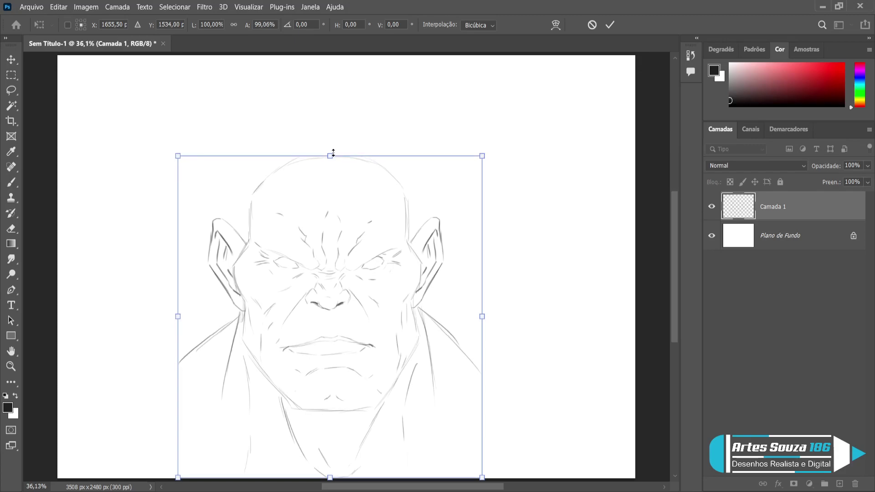
Step: Draw the jagged outline of short hair from ear to ear above the skull
{"action": "left_click", "coordinate": [10, 180]}
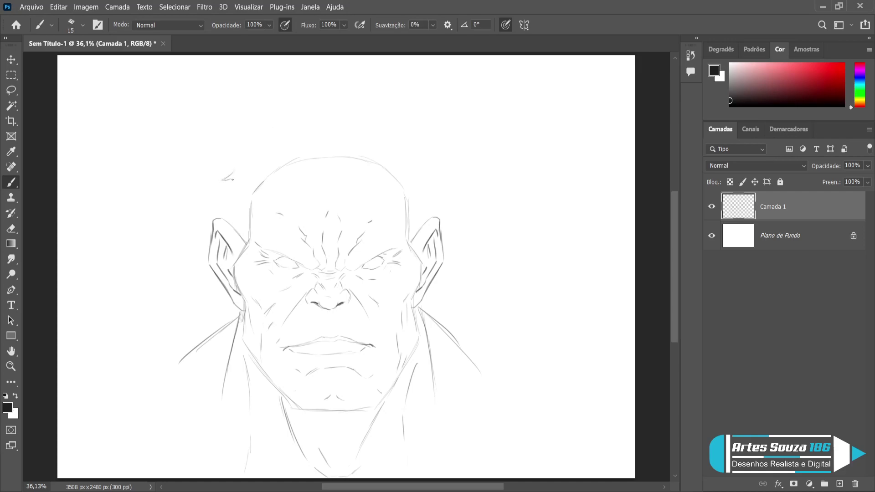
{"action": "mouse_move", "coordinate": [235, 186]}
{"action": "left_mouse_down"}
{"action": "mouse_move", "coordinate": [242, 251]}
{"action": "mouse_move", "coordinate": [242, 230]}
{"action": "left_mouse_up"}
{"action": "left_click_drag", "start_coordinate": [425, 193], "coordinate": [413, 253]}
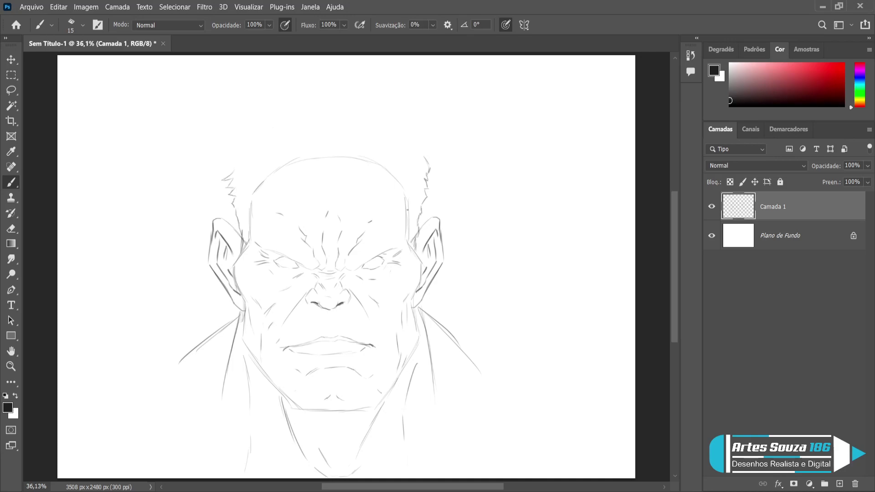
{"action": "mouse_move", "coordinate": [426, 157]}
{"action": "left_mouse_down"}
{"action": "mouse_move", "coordinate": [439, 137]}
{"action": "mouse_move", "coordinate": [422, 138]}
{"action": "mouse_move", "coordinate": [418, 123]}
{"action": "mouse_move", "coordinate": [402, 117]}
{"action": "mouse_move", "coordinate": [409, 111]}
{"action": "mouse_move", "coordinate": [394, 115]}
{"action": "mouse_move", "coordinate": [399, 96]}
{"action": "mouse_move", "coordinate": [393, 106]}
{"action": "mouse_move", "coordinate": [381, 86]}
{"action": "left_mouse_up"}
{"action": "mouse_move", "coordinate": [225, 178]}
{"action": "left_mouse_down"}
{"action": "mouse_move", "coordinate": [240, 121]}
{"action": "mouse_move", "coordinate": [266, 99]}
{"action": "left_mouse_up"}
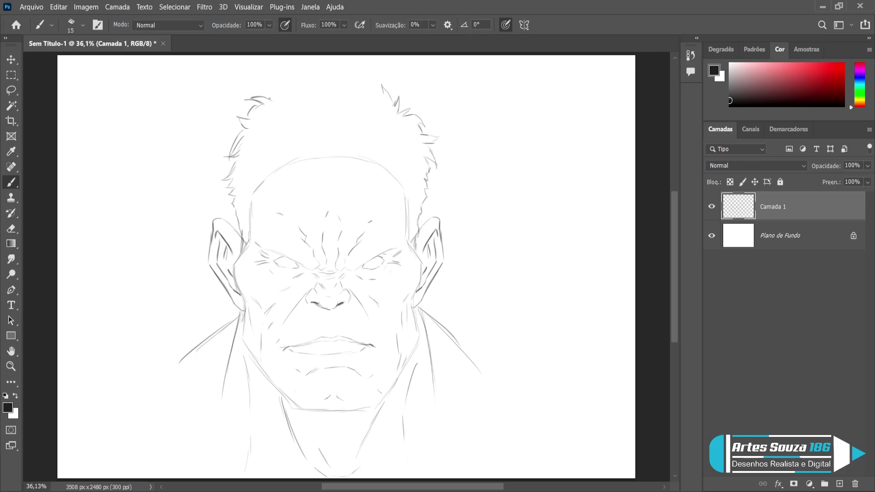
{"action": "mouse_move", "coordinate": [278, 93]}
{"action": "left_mouse_down"}
{"action": "mouse_move", "coordinate": [307, 95]}
{"action": "mouse_move", "coordinate": [301, 83]}
{"action": "mouse_move", "coordinate": [283, 89]}
{"action": "mouse_move", "coordinate": [322, 83]}
{"action": "mouse_move", "coordinate": [349, 92]}
{"action": "mouse_move", "coordinate": [371, 80]}
{"action": "mouse_move", "coordinate": [391, 101]}
{"action": "left_mouse_up"}
Step: Draw fringe strands falling over the middle and left part of the forehead
{"action": "mouse_move", "coordinate": [345, 163]}
{"action": "left_mouse_down"}
{"action": "mouse_move", "coordinate": [342, 183]}
{"action": "mouse_move", "coordinate": [322, 204]}
{"action": "left_mouse_up"}
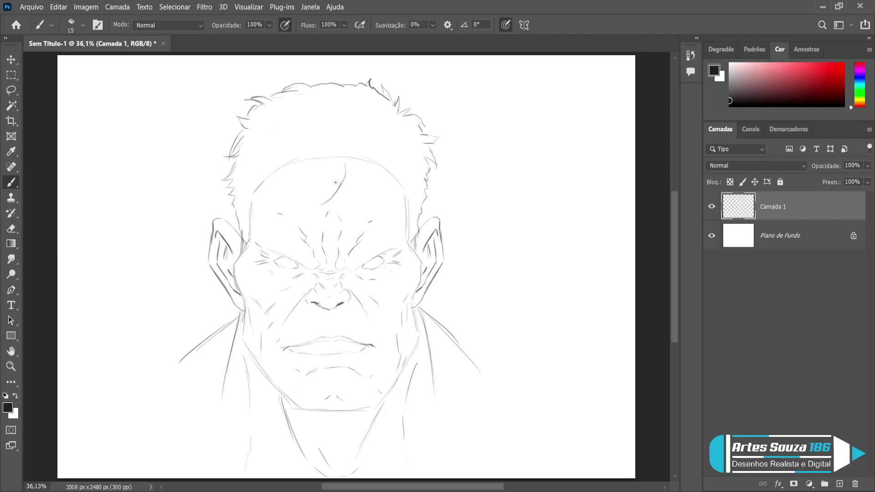
{"action": "left_click_drag", "start_coordinate": [335, 170], "coordinate": [319, 204]}
{"action": "mouse_move", "coordinate": [332, 166]}
{"action": "left_mouse_down"}
{"action": "mouse_move", "coordinate": [300, 185]}
{"action": "mouse_move", "coordinate": [288, 209]}
{"action": "left_mouse_up"}
{"action": "mouse_move", "coordinate": [305, 180]}
{"action": "left_mouse_down"}
{"action": "mouse_move", "coordinate": [300, 197]}
{"action": "mouse_move", "coordinate": [291, 177]}
{"action": "mouse_move", "coordinate": [281, 180]}
{"action": "mouse_move", "coordinate": [291, 170]}
{"action": "mouse_move", "coordinate": [264, 192]}
{"action": "left_mouse_up"}
{"action": "mouse_move", "coordinate": [270, 175]}
{"action": "left_mouse_down"}
{"action": "mouse_move", "coordinate": [262, 195]}
{"action": "mouse_move", "coordinate": [248, 193]}
{"action": "left_mouse_up"}
{"action": "left_click_drag", "start_coordinate": [256, 184], "coordinate": [249, 193]}
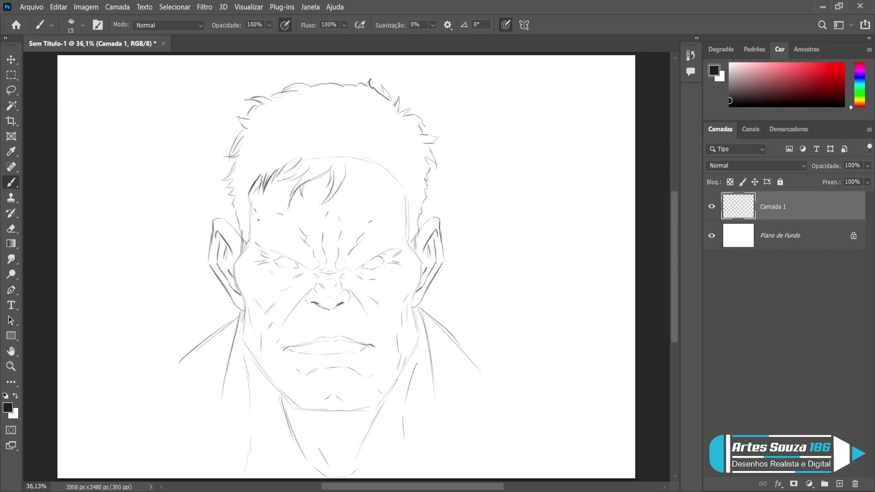
Step: Add hair strokes at both temples and complete the fringe over the right part of the forehead
{"action": "left_click_drag", "start_coordinate": [255, 225], "coordinate": [260, 217]}
{"action": "left_click_drag", "start_coordinate": [398, 208], "coordinate": [406, 238]}
{"action": "left_click_drag", "start_coordinate": [399, 195], "coordinate": [400, 204]}
{"action": "mouse_move", "coordinate": [373, 164]}
{"action": "left_mouse_down"}
{"action": "mouse_move", "coordinate": [359, 193]}
{"action": "mouse_move", "coordinate": [376, 180]}
{"action": "mouse_move", "coordinate": [393, 187]}
{"action": "mouse_move", "coordinate": [384, 179]}
{"action": "mouse_move", "coordinate": [402, 193]}
{"action": "mouse_move", "coordinate": [407, 221]}
{"action": "left_mouse_up"}
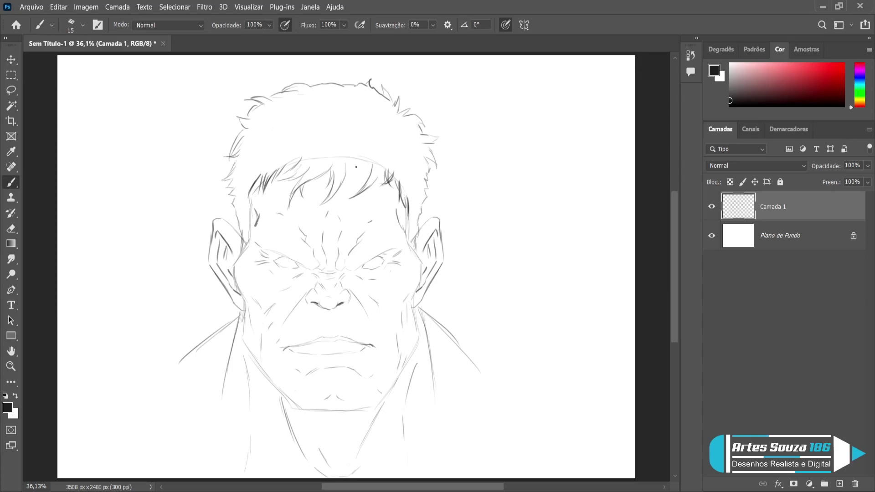
{"action": "mouse_move", "coordinate": [349, 161]}
{"action": "left_mouse_down"}
{"action": "mouse_move", "coordinate": [355, 192]}
{"action": "mouse_move", "coordinate": [341, 200]}
{"action": "left_mouse_up"}
{"action": "mouse_move", "coordinate": [366, 167]}
{"action": "left_mouse_down"}
{"action": "mouse_move", "coordinate": [355, 185]}
{"action": "mouse_move", "coordinate": [378, 197]}
{"action": "left_mouse_up"}
{"action": "left_click_drag", "start_coordinate": [366, 160], "coordinate": [365, 181]}
Step: Fill the hair's interior with loose strands on the crown and both sides
{"action": "mouse_move", "coordinate": [331, 136]}
{"action": "left_mouse_down"}
{"action": "mouse_move", "coordinate": [302, 153]}
{"action": "mouse_move", "coordinate": [338, 157]}
{"action": "left_mouse_up"}
{"action": "mouse_move", "coordinate": [340, 114]}
{"action": "left_mouse_down"}
{"action": "mouse_move", "coordinate": [347, 135]}
{"action": "mouse_move", "coordinate": [356, 135]}
{"action": "left_mouse_up"}
{"action": "mouse_move", "coordinate": [311, 90]}
{"action": "left_mouse_down"}
{"action": "mouse_move", "coordinate": [322, 110]}
{"action": "mouse_move", "coordinate": [291, 98]}
{"action": "mouse_move", "coordinate": [282, 108]}
{"action": "mouse_move", "coordinate": [282, 98]}
{"action": "mouse_move", "coordinate": [249, 126]}
{"action": "left_mouse_up"}
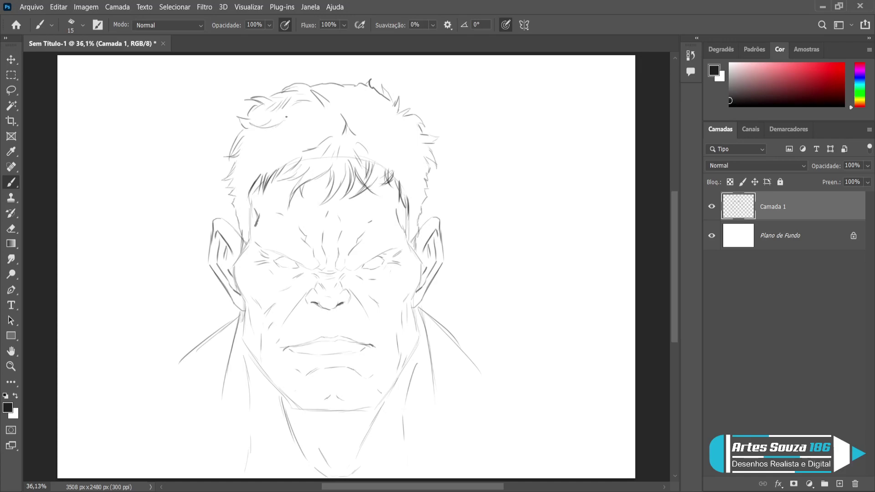
{"action": "mouse_move", "coordinate": [303, 129]}
{"action": "left_mouse_down"}
{"action": "mouse_move", "coordinate": [284, 135]}
{"action": "mouse_move", "coordinate": [295, 147]}
{"action": "left_mouse_up"}
{"action": "mouse_move", "coordinate": [282, 144]}
{"action": "left_mouse_down"}
{"action": "mouse_move", "coordinate": [235, 178]}
{"action": "mouse_move", "coordinate": [233, 191]}
{"action": "left_mouse_up"}
{"action": "mouse_move", "coordinate": [369, 123]}
{"action": "left_mouse_down"}
{"action": "mouse_move", "coordinate": [390, 131]}
{"action": "mouse_move", "coordinate": [365, 108]}
{"action": "mouse_move", "coordinate": [353, 112]}
{"action": "mouse_move", "coordinate": [363, 95]}
{"action": "left_mouse_up"}
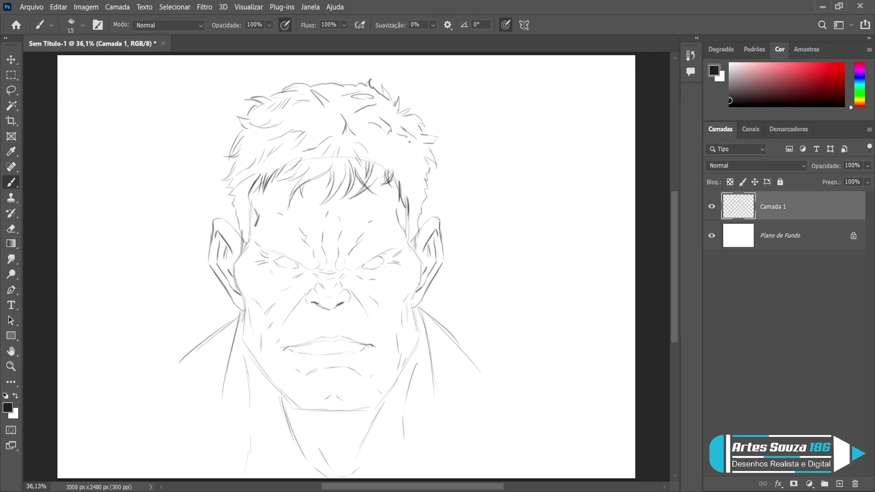
{"action": "mouse_move", "coordinate": [397, 155]}
{"action": "left_mouse_down"}
{"action": "mouse_move", "coordinate": [402, 175]}
{"action": "mouse_move", "coordinate": [396, 167]}
{"action": "left_mouse_up"}
Step: Strengthen the left brow line and add muscle creases on both sides of the neck
{"action": "left_click_drag", "start_coordinate": [271, 250], "coordinate": [305, 268]}
{"action": "left_click_drag", "start_coordinate": [229, 350], "coordinate": [208, 370]}
{"action": "mouse_move", "coordinate": [431, 365]}
{"action": "left_mouse_down"}
{"action": "mouse_move", "coordinate": [415, 394]}
{"action": "mouse_move", "coordinate": [429, 372]}
{"action": "mouse_move", "coordinate": [414, 417]}
{"action": "left_mouse_up"}
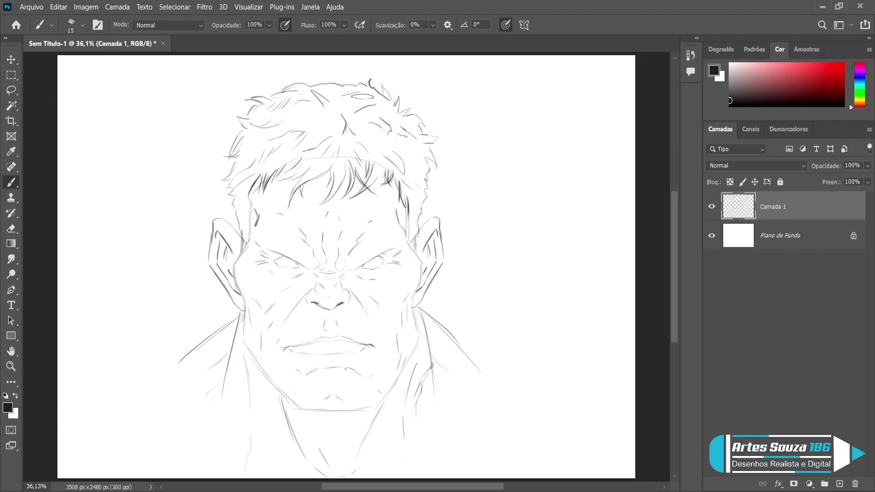
{"action": "left_click_drag", "start_coordinate": [230, 365], "coordinate": [235, 390]}
Step: Add more wrinkles on both cheeks and the upper forehead
{"action": "left_click_drag", "start_coordinate": [252, 297], "coordinate": [260, 309]}
{"action": "mouse_move", "coordinate": [262, 308]}
{"action": "left_mouse_down"}
{"action": "mouse_move", "coordinate": [269, 302]}
{"action": "mouse_move", "coordinate": [256, 347]}
{"action": "left_mouse_up"}
{"action": "left_click_drag", "start_coordinate": [388, 300], "coordinate": [390, 307]}
{"action": "left_click_drag", "start_coordinate": [351, 218], "coordinate": [366, 207]}
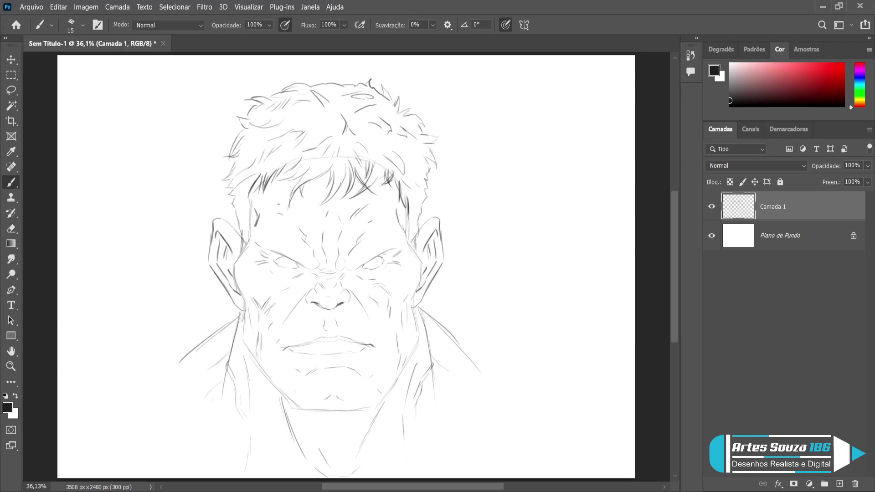
{"action": "left_click_drag", "start_coordinate": [311, 217], "coordinate": [301, 204]}
Step: Extend the left shoulder line and reinforce the neck lines just below both ears
{"action": "left_click_drag", "start_coordinate": [195, 349], "coordinate": [169, 374]}
{"action": "left_click_drag", "start_coordinate": [236, 325], "coordinate": [241, 312]}
{"action": "left_click_drag", "start_coordinate": [420, 305], "coordinate": [423, 327]}
Step: Detail the creases around the mouth corners and darken the right jawline and left shoulder line
{"action": "left_click_drag", "start_coordinate": [288, 348], "coordinate": [298, 345]}
{"action": "left_click_drag", "start_coordinate": [379, 357], "coordinate": [377, 364]}
{"action": "left_click_drag", "start_coordinate": [283, 358], "coordinate": [285, 366]}
{"action": "left_click_drag", "start_coordinate": [416, 344], "coordinate": [380, 398]}
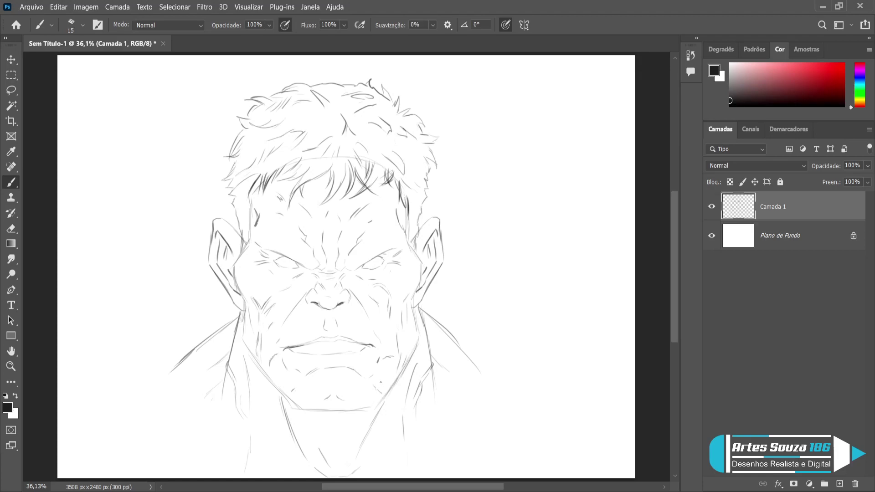
{"action": "left_click_drag", "start_coordinate": [236, 319], "coordinate": [164, 377]}
Step: Shade the hairline at both temples and add extra strands on the crown
{"action": "left_click_drag", "start_coordinate": [252, 187], "coordinate": [244, 214]}
{"action": "left_click_drag", "start_coordinate": [404, 191], "coordinate": [414, 215]}
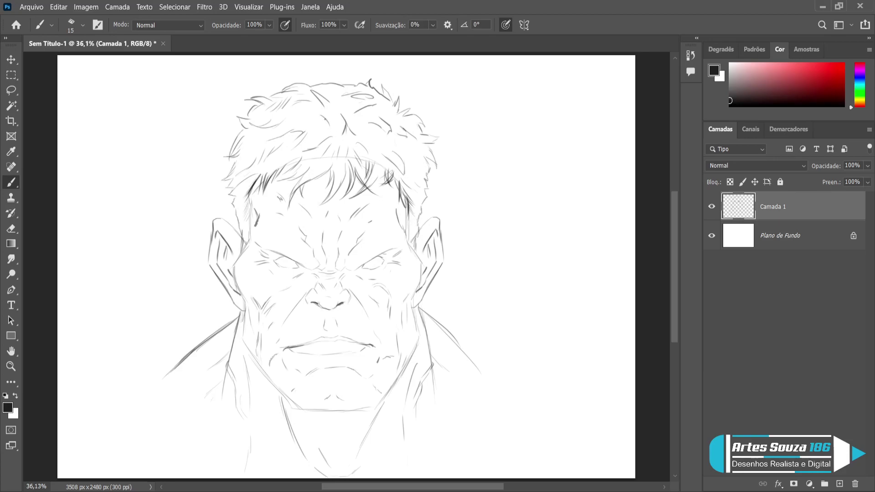
{"action": "left_click_drag", "start_coordinate": [324, 122], "coordinate": [296, 119]}
{"action": "left_click_drag", "start_coordinate": [336, 92], "coordinate": [326, 95]}
Step: Add a new layer between the sketch and the background and set a muted green as the paint colour
{"action": "left_click", "coordinate": [777, 238]}
{"action": "left_click", "coordinate": [839, 484]}
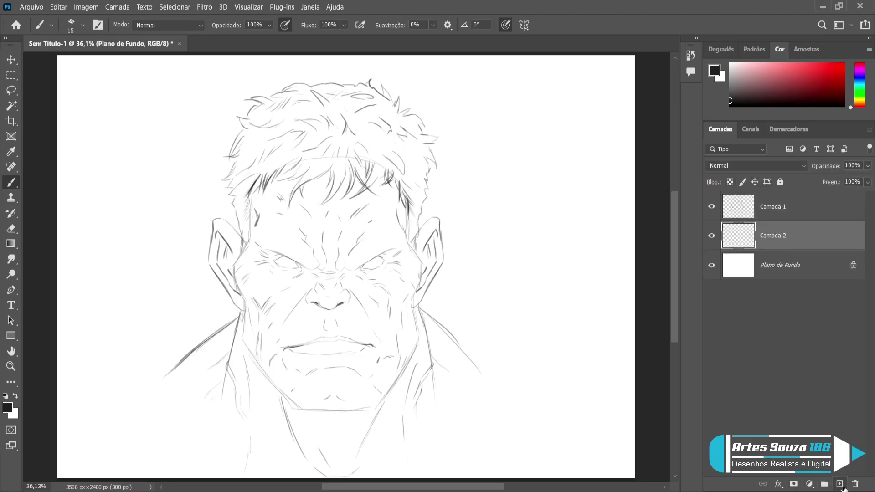
{"action": "key", "text": "alt"}
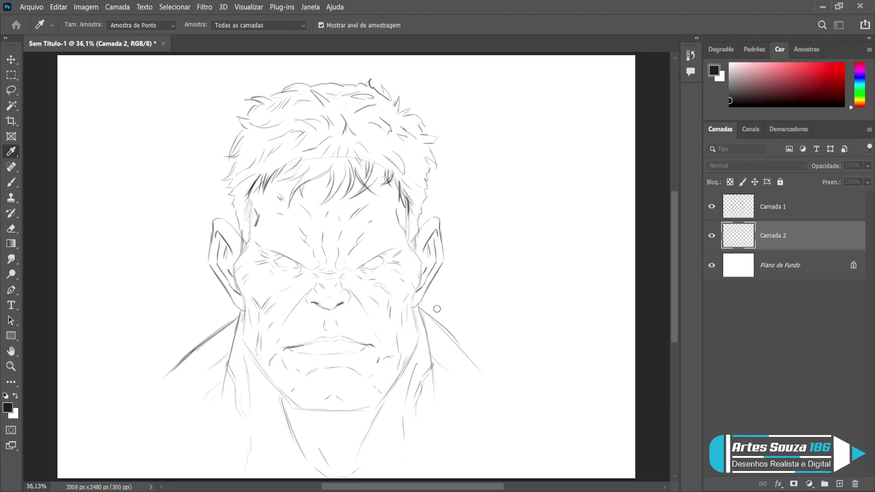
{"action": "key", "text": "b"}
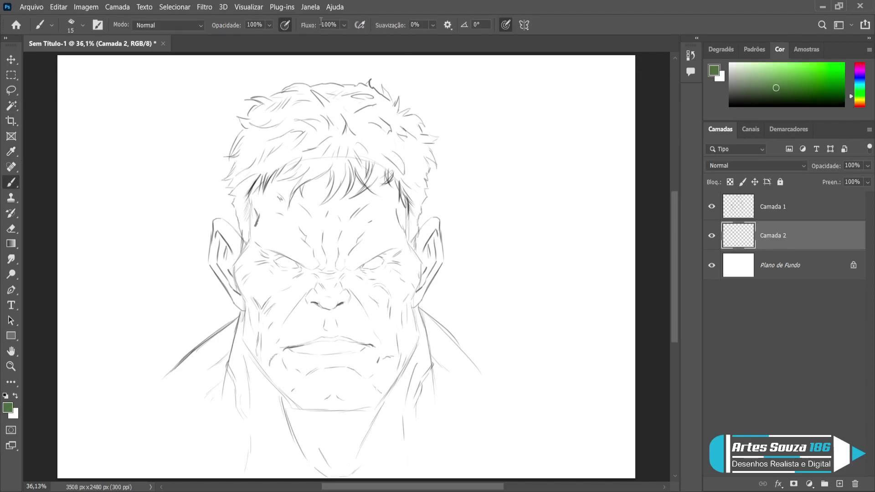
Step: Paint the face, neck and right shoulder solid green with a large textured brush starting at 500 px
{"action": "key", "text": "bracketright"}
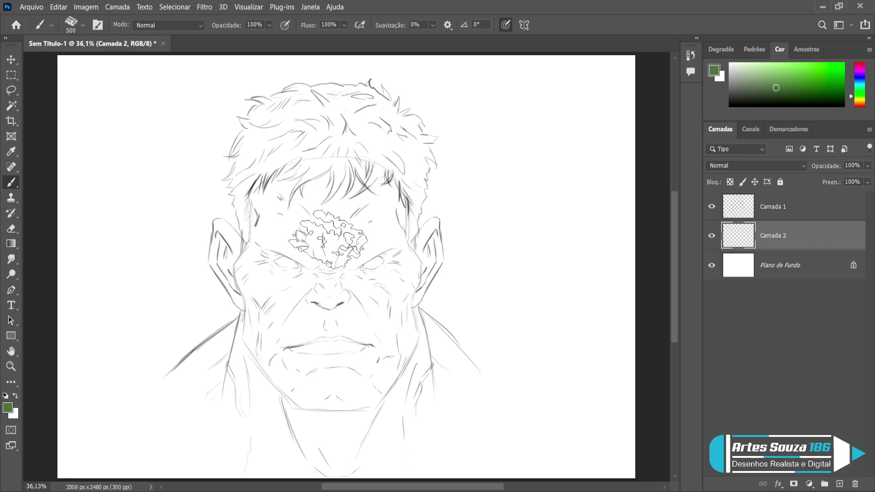
{"action": "left_click_drag", "start_coordinate": [325, 215], "coordinate": [324, 312]}
{"action": "mouse_move", "coordinate": [326, 342]}
{"action": "left_mouse_down"}
{"action": "mouse_move", "coordinate": [317, 363]}
{"action": "mouse_move", "coordinate": [315, 246]}
{"action": "mouse_move", "coordinate": [300, 191]}
{"action": "mouse_move", "coordinate": [289, 182]}
{"action": "mouse_move", "coordinate": [264, 196]}
{"action": "mouse_move", "coordinate": [262, 214]}
{"action": "mouse_move", "coordinate": [342, 200]}
{"action": "mouse_move", "coordinate": [312, 225]}
{"action": "mouse_move", "coordinate": [360, 315]}
{"action": "mouse_move", "coordinate": [356, 360]}
{"action": "mouse_move", "coordinate": [383, 364]}
{"action": "mouse_move", "coordinate": [301, 360]}
{"action": "mouse_move", "coordinate": [259, 329]}
{"action": "mouse_move", "coordinate": [246, 346]}
{"action": "mouse_move", "coordinate": [269, 387]}
{"action": "mouse_move", "coordinate": [262, 378]}
{"action": "mouse_move", "coordinate": [319, 408]}
{"action": "mouse_move", "coordinate": [360, 383]}
{"action": "mouse_move", "coordinate": [391, 407]}
{"action": "mouse_move", "coordinate": [385, 335]}
{"action": "mouse_move", "coordinate": [438, 365]}
{"action": "mouse_move", "coordinate": [419, 328]}
{"action": "mouse_move", "coordinate": [456, 364]}
{"action": "mouse_move", "coordinate": [378, 314]}
{"action": "mouse_move", "coordinate": [395, 274]}
{"action": "mouse_move", "coordinate": [406, 283]}
{"action": "mouse_move", "coordinate": [401, 264]}
{"action": "mouse_move", "coordinate": [372, 236]}
{"action": "mouse_move", "coordinate": [392, 182]}
{"action": "mouse_move", "coordinate": [310, 169]}
{"action": "mouse_move", "coordinate": [262, 183]}
{"action": "mouse_move", "coordinate": [275, 217]}
{"action": "mouse_move", "coordinate": [241, 287]}
{"action": "left_mouse_up"}
Step: Reduce the brush size and fill the right ear with the same green
{"action": "key", "text": "bracketleft"}
{"action": "key", "text": "bracketleft"}
{"action": "key", "text": "bracketleft"}
{"action": "key", "text": "bracketleft"}
{"action": "key", "text": "bracketleft"}
{"action": "key", "text": "bracketleft"}
{"action": "key", "text": "bracketleft"}
{"action": "key", "text": "bracketleft"}
{"action": "key", "text": "bracketleft"}
{"action": "key", "text": "bracketleft"}
{"action": "key", "text": "bracketleft"}
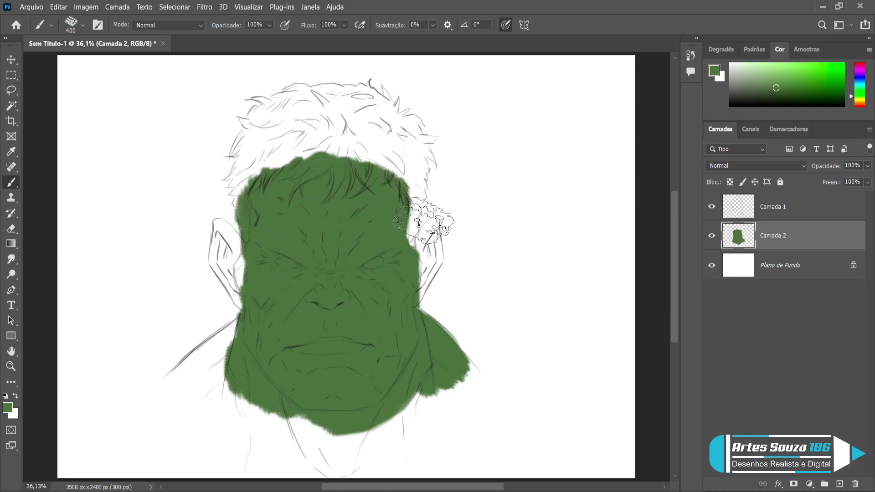
{"action": "key", "text": "bracketleft"}
{"action": "mouse_move", "coordinate": [433, 223]}
{"action": "left_mouse_down"}
{"action": "mouse_move", "coordinate": [412, 250]}
{"action": "mouse_move", "coordinate": [436, 220]}
{"action": "mouse_move", "coordinate": [435, 233]}
{"action": "mouse_move", "coordinate": [435, 220]}
{"action": "mouse_move", "coordinate": [439, 256]}
{"action": "mouse_move", "coordinate": [433, 235]}
{"action": "mouse_move", "coordinate": [414, 301]}
{"action": "mouse_move", "coordinate": [435, 249]}
{"action": "mouse_move", "coordinate": [432, 272]}
{"action": "mouse_move", "coordinate": [438, 253]}
{"action": "mouse_move", "coordinate": [436, 264]}
{"action": "mouse_move", "coordinate": [436, 220]}
{"action": "mouse_move", "coordinate": [420, 240]}
{"action": "left_mouse_up"}
{"action": "key", "text": "bracketright"}
{"action": "key", "text": "bracketright"}
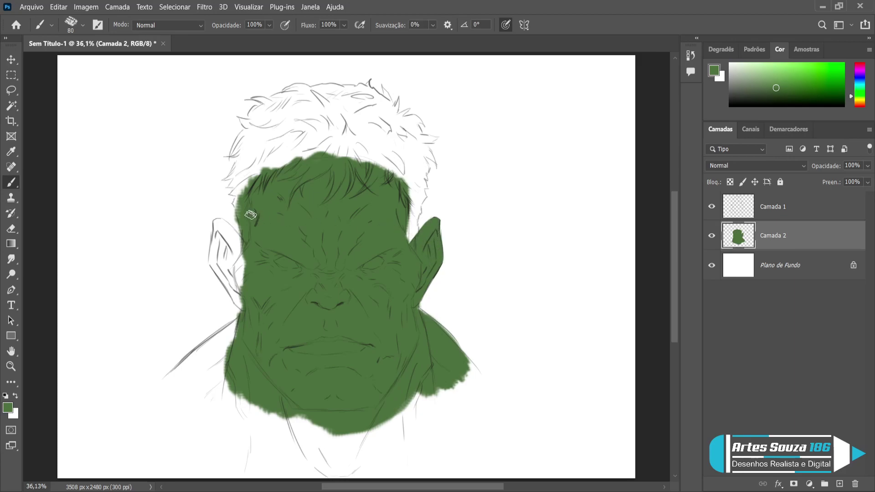
Step: Fill the left ear with green and paint the left shoulder out to its outline using an enlarged brush
{"action": "mouse_move", "coordinate": [221, 225]}
{"action": "left_mouse_down"}
{"action": "mouse_move", "coordinate": [237, 243]}
{"action": "mouse_move", "coordinate": [221, 222]}
{"action": "mouse_move", "coordinate": [218, 242]}
{"action": "mouse_move", "coordinate": [241, 256]}
{"action": "left_mouse_up"}
{"action": "mouse_move", "coordinate": [225, 247]}
{"action": "left_mouse_down"}
{"action": "mouse_move", "coordinate": [213, 261]}
{"action": "mouse_move", "coordinate": [215, 236]}
{"action": "mouse_move", "coordinate": [215, 263]}
{"action": "mouse_move", "coordinate": [231, 264]}
{"action": "mouse_move", "coordinate": [239, 286]}
{"action": "mouse_move", "coordinate": [241, 276]}
{"action": "mouse_move", "coordinate": [218, 263]}
{"action": "mouse_move", "coordinate": [231, 286]}
{"action": "mouse_move", "coordinate": [214, 266]}
{"action": "mouse_move", "coordinate": [234, 288]}
{"action": "mouse_move", "coordinate": [233, 276]}
{"action": "mouse_move", "coordinate": [242, 301]}
{"action": "mouse_move", "coordinate": [229, 287]}
{"action": "mouse_move", "coordinate": [251, 318]}
{"action": "left_mouse_up"}
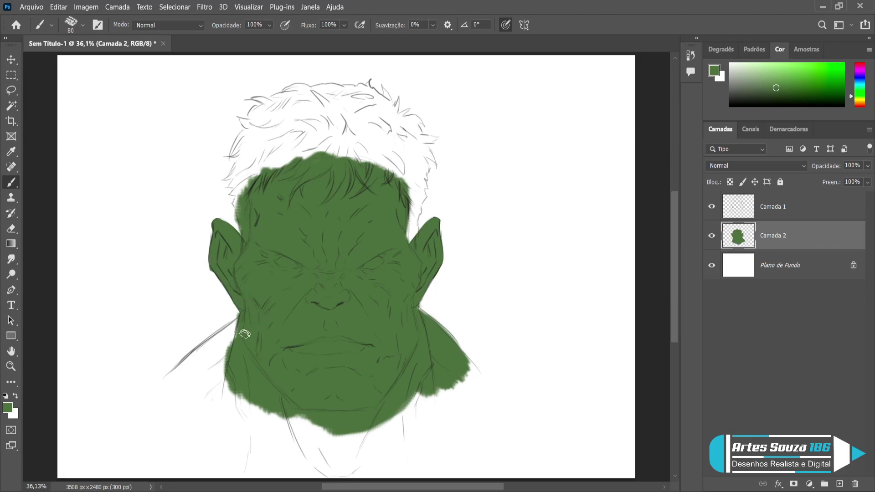
{"action": "key", "text": "bracketright"}
{"action": "key", "text": "bracketright"}
{"action": "key", "text": "bracketright"}
{"action": "key", "text": "bracketright"}
{"action": "key", "text": "bracketright"}
{"action": "mouse_move", "coordinate": [260, 312]}
{"action": "left_mouse_down"}
{"action": "mouse_move", "coordinate": [186, 379]}
{"action": "mouse_move", "coordinate": [171, 380]}
{"action": "left_mouse_up"}
Step: Enlarge the brush further and paint the lower neck, upper chest and rest of the right shoulder green
{"action": "key", "text": "bracketright"}
{"action": "key", "text": "bracketright"}
{"action": "key", "text": "bracketright"}
{"action": "mouse_move", "coordinate": [235, 350]}
{"action": "left_mouse_down"}
{"action": "mouse_move", "coordinate": [217, 396]}
{"action": "mouse_move", "coordinate": [256, 367]}
{"action": "mouse_move", "coordinate": [222, 437]}
{"action": "mouse_move", "coordinate": [266, 406]}
{"action": "mouse_move", "coordinate": [264, 438]}
{"action": "mouse_move", "coordinate": [295, 418]}
{"action": "mouse_move", "coordinate": [286, 402]}
{"action": "mouse_move", "coordinate": [283, 430]}
{"action": "mouse_move", "coordinate": [302, 437]}
{"action": "mouse_move", "coordinate": [341, 425]}
{"action": "mouse_move", "coordinate": [333, 421]}
{"action": "mouse_move", "coordinate": [347, 452]}
{"action": "mouse_move", "coordinate": [315, 459]}
{"action": "mouse_move", "coordinate": [333, 462]}
{"action": "mouse_move", "coordinate": [395, 417]}
{"action": "mouse_move", "coordinate": [391, 448]}
{"action": "mouse_move", "coordinate": [409, 414]}
{"action": "mouse_move", "coordinate": [443, 411]}
{"action": "mouse_move", "coordinate": [435, 395]}
{"action": "mouse_move", "coordinate": [458, 397]}
{"action": "mouse_move", "coordinate": [459, 381]}
{"action": "mouse_move", "coordinate": [448, 379]}
{"action": "mouse_move", "coordinate": [459, 362]}
{"action": "mouse_move", "coordinate": [409, 303]}
{"action": "mouse_move", "coordinate": [490, 381]}
{"action": "left_mouse_up"}
Step: Reduce the brush to 125 px and fill the green up to the upper outline of the right shoulder
{"action": "key", "text": "bracketleft"}
{"action": "key", "text": "bracketleft"}
{"action": "key", "text": "bracketleft"}
{"action": "key", "text": "bracketleft"}
{"action": "key", "text": "bracketleft"}
{"action": "key", "text": "bracketleft"}
{"action": "key", "text": "bracketleft"}
{"action": "key", "text": "bracketright"}
{"action": "key", "text": "bracketright"}
{"action": "mouse_move", "coordinate": [450, 344]}
{"action": "left_mouse_down"}
{"action": "mouse_move", "coordinate": [463, 360]}
{"action": "mouse_move", "coordinate": [454, 324]}
{"action": "left_mouse_up"}
Step: Undo the soft erasure on the right shoulder and trim its overflowing edge with a hard 125 px eraser
{"action": "key", "text": "e"}
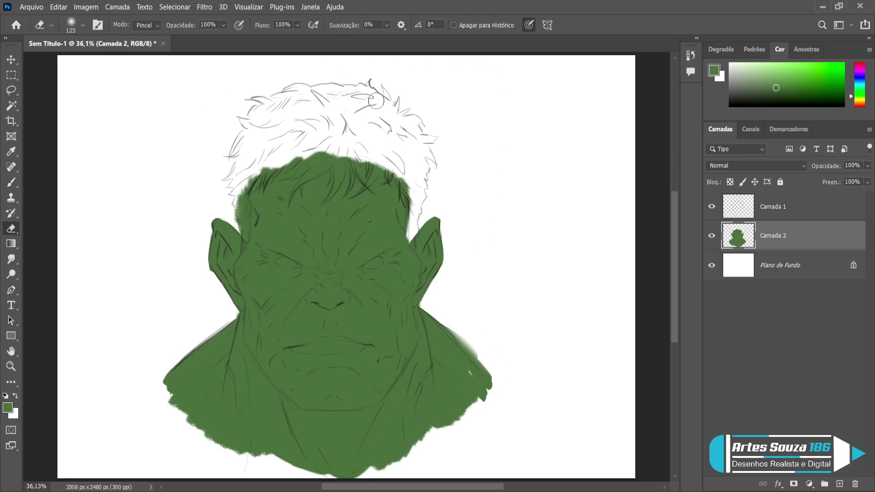
{"action": "key", "text": "ctrl+z"}
{"action": "key", "text": "shift+bracketright"}
{"action": "key", "text": "shift+bracketright"}
{"action": "key", "text": "shift+bracketright"}
{"action": "key", "text": "shift+bracketright"}
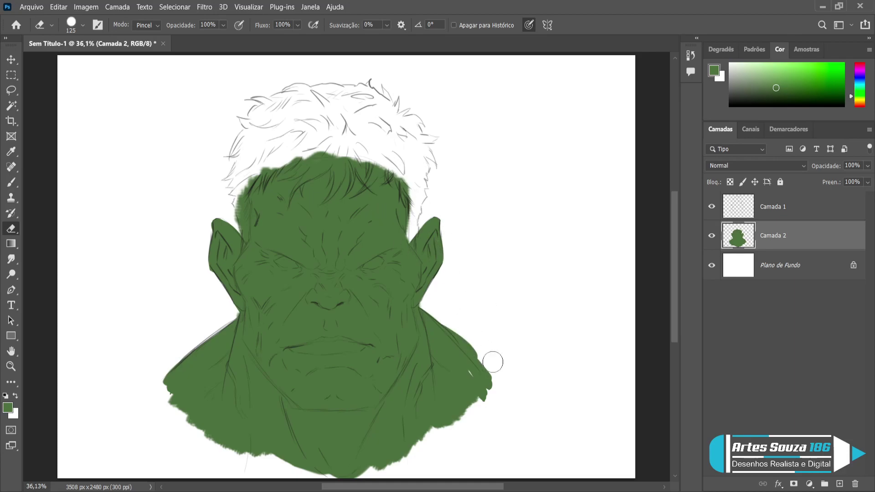
{"action": "mouse_move", "coordinate": [484, 356]}
{"action": "left_mouse_down"}
{"action": "mouse_move", "coordinate": [437, 306]}
{"action": "mouse_move", "coordinate": [455, 377]}
{"action": "left_mouse_up"}
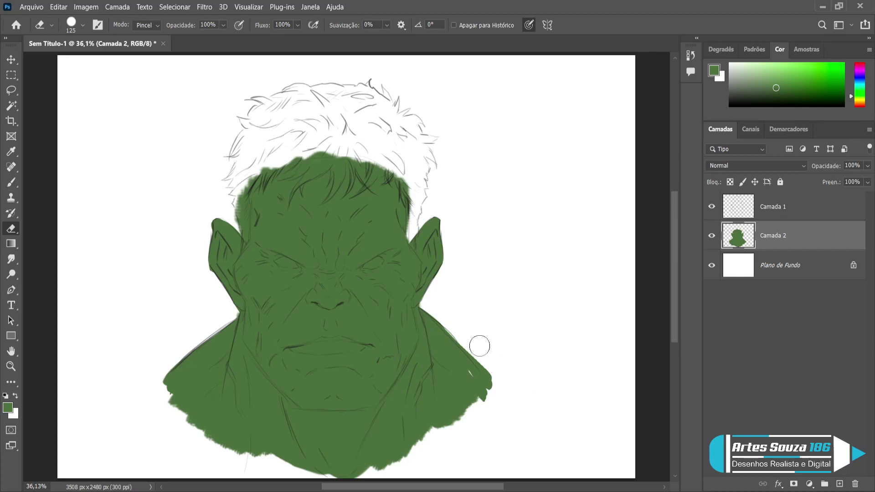
Step: Fill the remaining white gap on the right shoulder and even out the green at the left shoulder's tip
{"action": "key", "text": "b"}
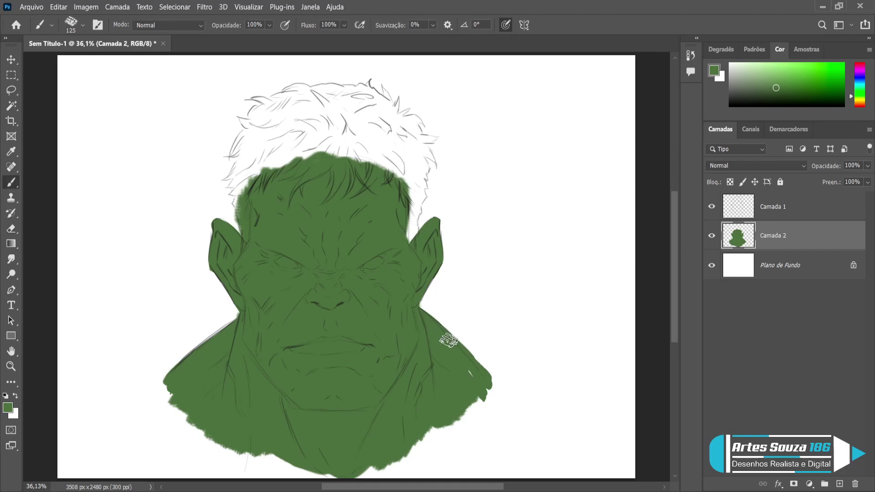
{"action": "left_click_drag", "start_coordinate": [460, 350], "coordinate": [461, 361]}
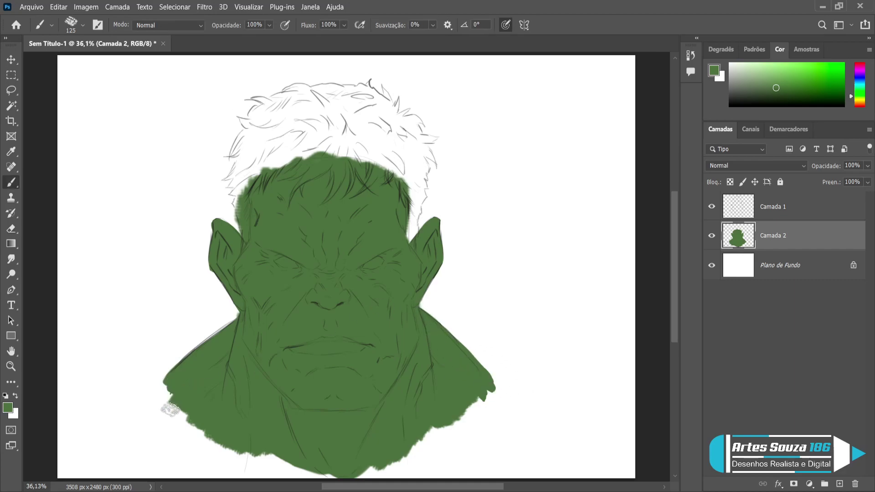
{"action": "mouse_move", "coordinate": [181, 392]}
{"action": "left_mouse_down"}
{"action": "mouse_move", "coordinate": [198, 369]}
{"action": "mouse_move", "coordinate": [172, 379]}
{"action": "left_mouse_up"}
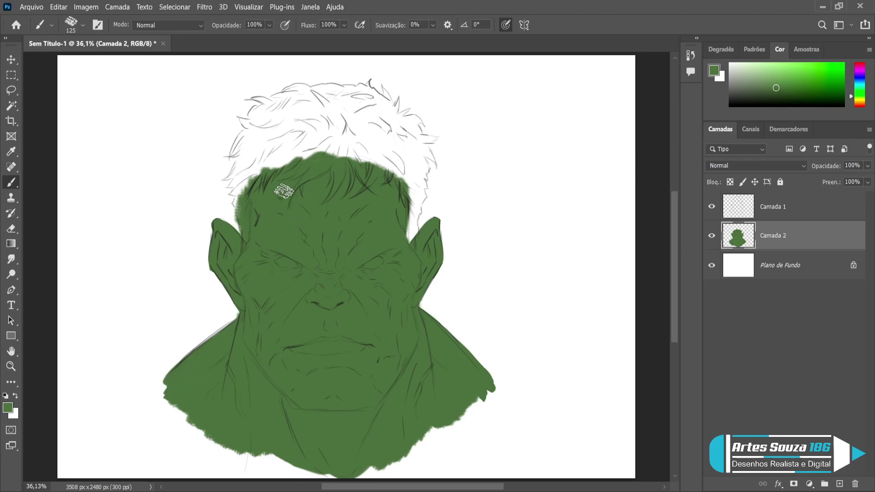
Step: Clean up the green around the left ear and temple, then extend it over the hairline and right temple
{"action": "left_click_drag", "start_coordinate": [251, 197], "coordinate": [235, 225]}
{"action": "key", "text": "e"}
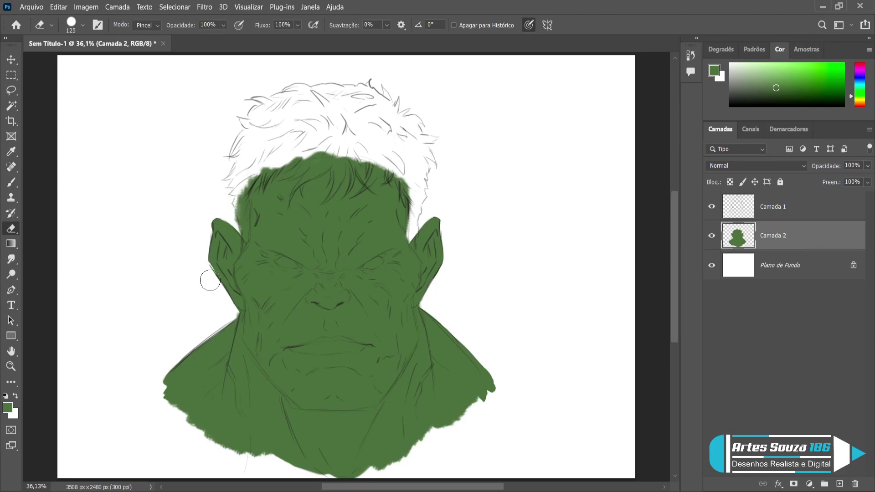
{"action": "key", "text": "b"}
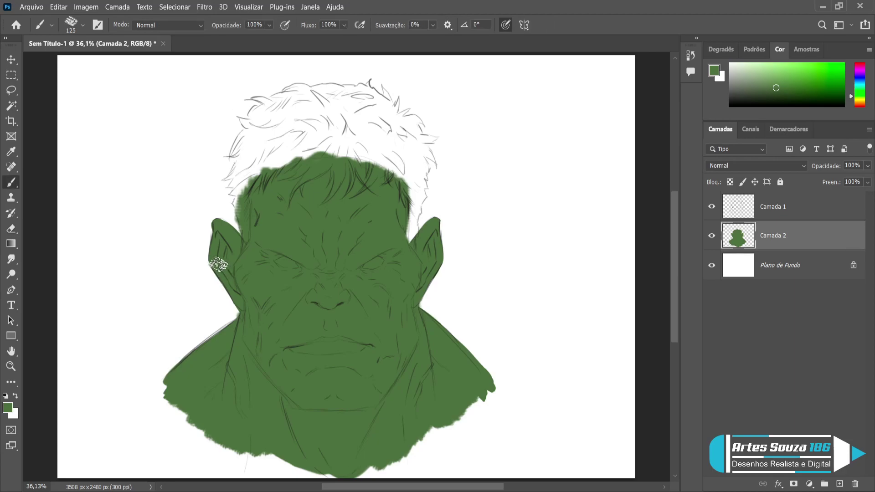
{"action": "mouse_move", "coordinate": [214, 259]}
{"action": "left_mouse_down"}
{"action": "mouse_move", "coordinate": [248, 192]}
{"action": "mouse_move", "coordinate": [239, 199]}
{"action": "mouse_move", "coordinate": [250, 224]}
{"action": "left_mouse_up"}
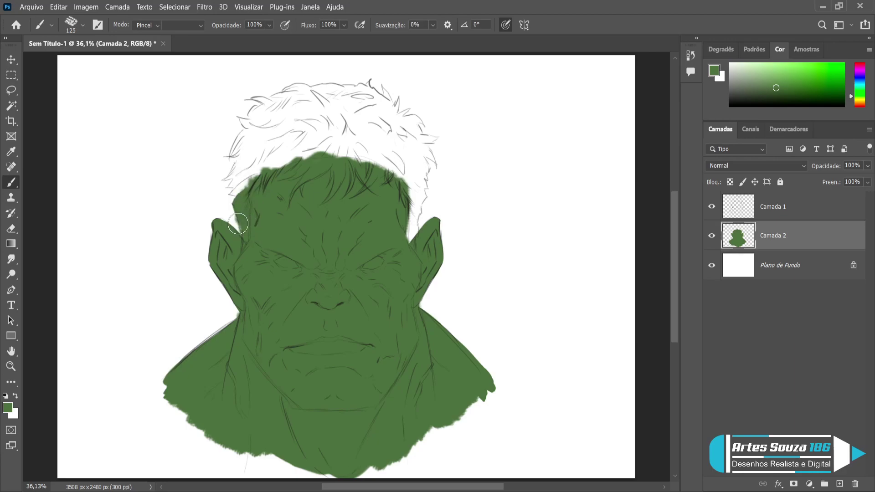
{"action": "key", "text": "e"}
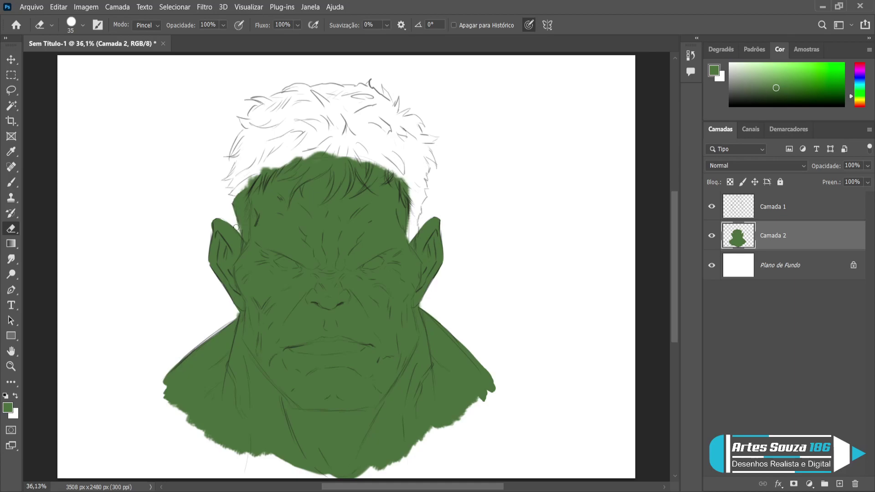
{"action": "key", "text": "b"}
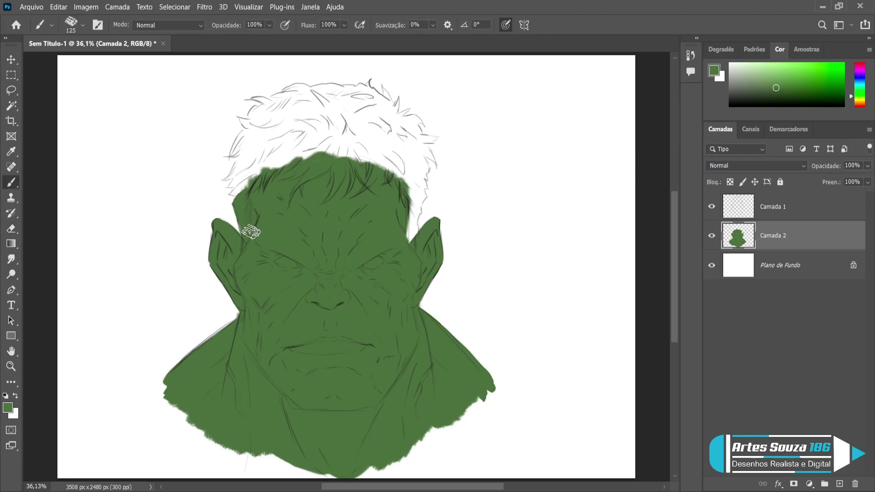
{"action": "left_click_drag", "start_coordinate": [251, 197], "coordinate": [283, 158]}
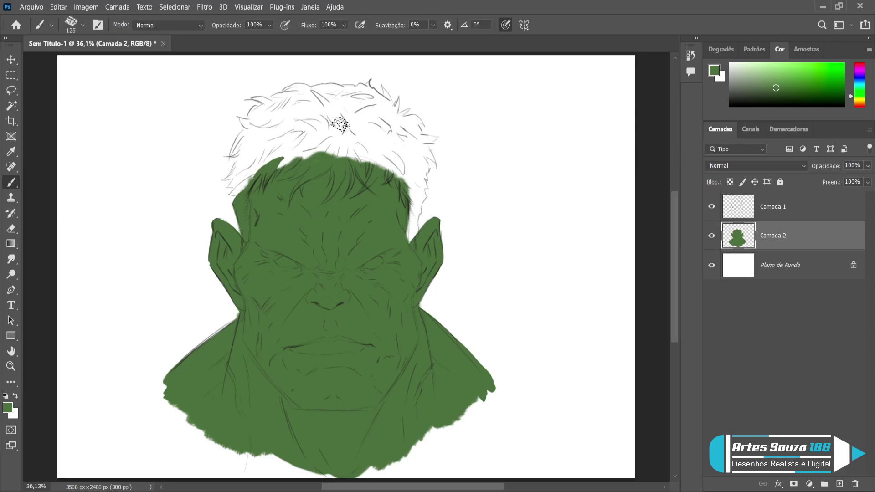
{"action": "mouse_move", "coordinate": [403, 221]}
{"action": "left_mouse_down"}
{"action": "mouse_move", "coordinate": [417, 193]}
{"action": "mouse_move", "coordinate": [405, 178]}
{"action": "mouse_move", "coordinate": [409, 189]}
{"action": "mouse_move", "coordinate": [373, 162]}
{"action": "mouse_move", "coordinate": [285, 160]}
{"action": "mouse_move", "coordinate": [351, 159]}
{"action": "left_mouse_up"}
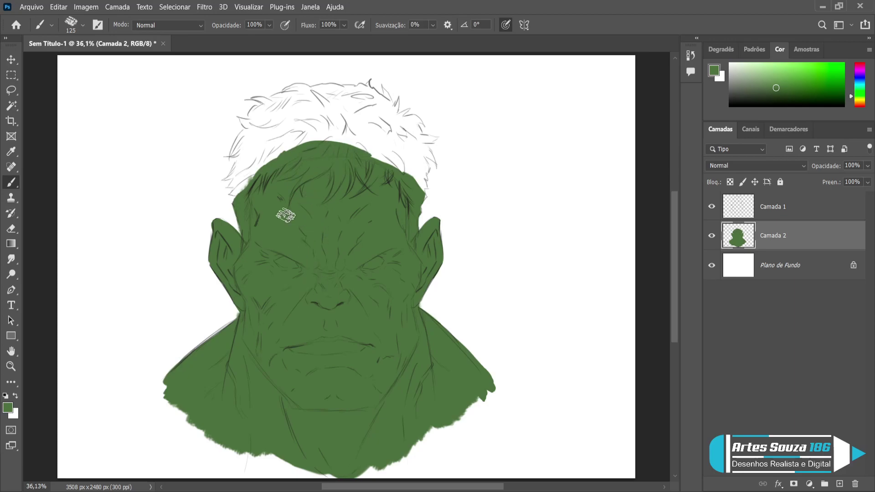
Step: Select the whole hair area with the Lasso, following its spiky outline and overlapping the painted forehead
{"action": "left_click", "coordinate": [16, 90]}
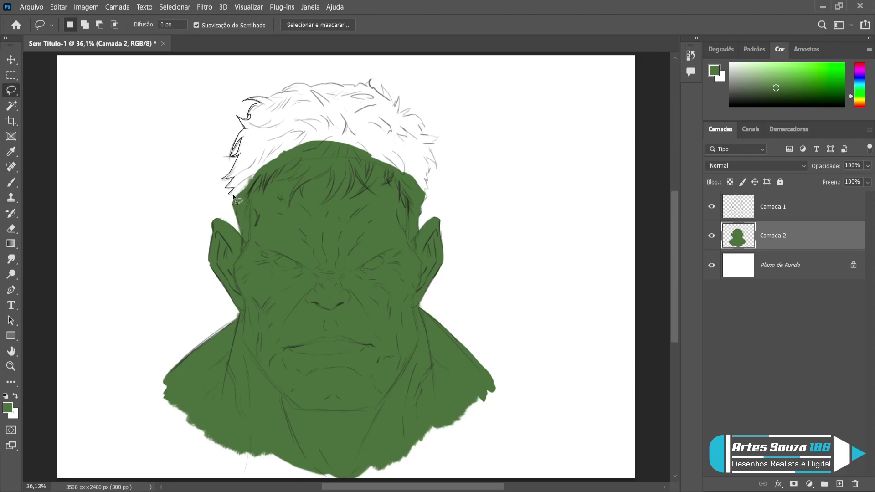
{"action": "left_click_drag", "start_coordinate": [300, 125], "coordinate": [300, 127]}
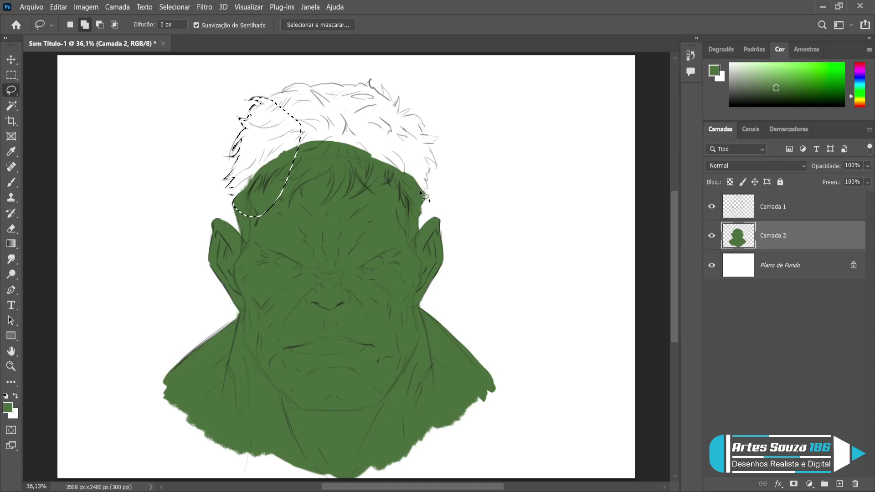
{"action": "key", "text": "shift"}
{"action": "left_click_drag", "start_coordinate": [421, 205], "coordinate": [427, 199]}
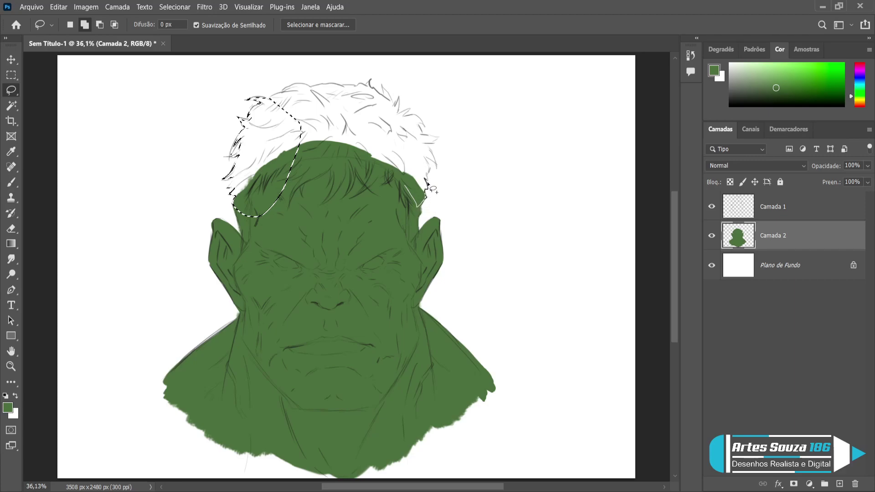
{"action": "mouse_move", "coordinate": [439, 173]}
{"action": "left_mouse_down"}
{"action": "mouse_move", "coordinate": [430, 145]}
{"action": "mouse_move", "coordinate": [439, 136]}
{"action": "mouse_move", "coordinate": [424, 133]}
{"action": "mouse_move", "coordinate": [401, 111]}
{"action": "left_mouse_up"}
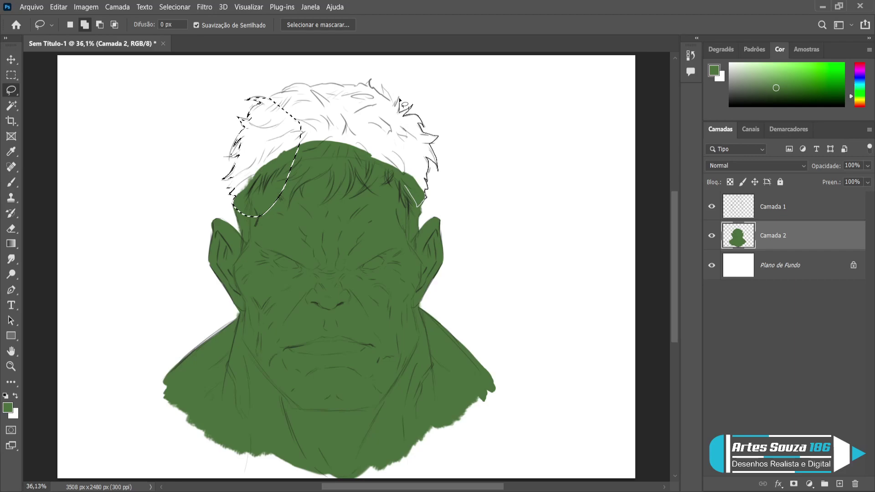
{"action": "mouse_move", "coordinate": [382, 86]}
{"action": "left_mouse_down"}
{"action": "mouse_move", "coordinate": [359, 111]}
{"action": "mouse_move", "coordinate": [344, 221]}
{"action": "left_mouse_up"}
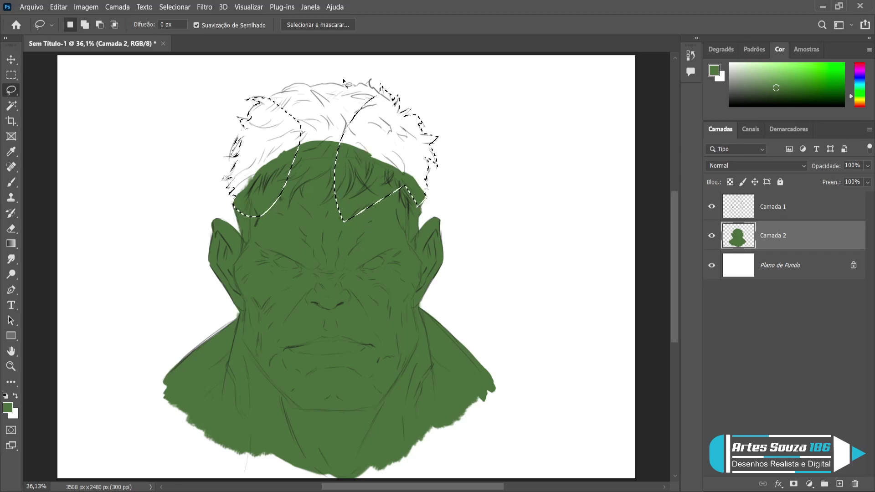
{"action": "key", "text": "shift"}
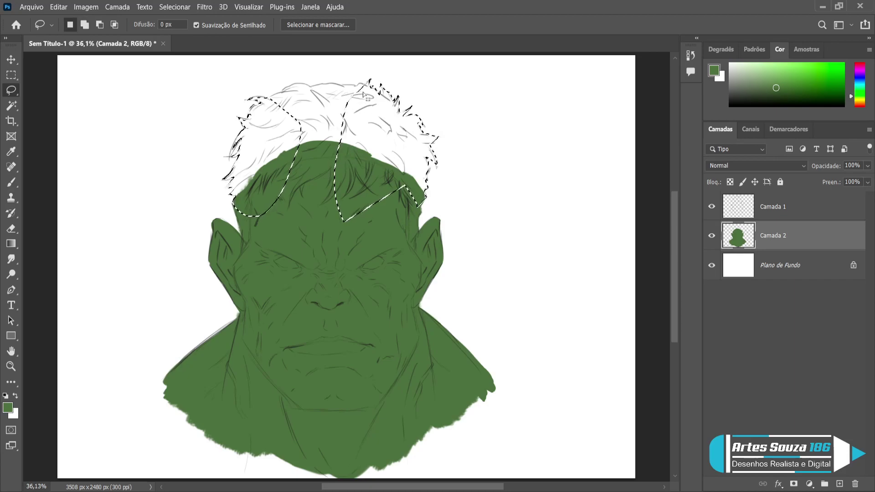
{"action": "mouse_move", "coordinate": [363, 85]}
{"action": "left_mouse_down"}
{"action": "mouse_move", "coordinate": [302, 87]}
{"action": "mouse_move", "coordinate": [269, 105]}
{"action": "left_mouse_up"}
{"action": "left_click_drag", "start_coordinate": [303, 175], "coordinate": [352, 138]}
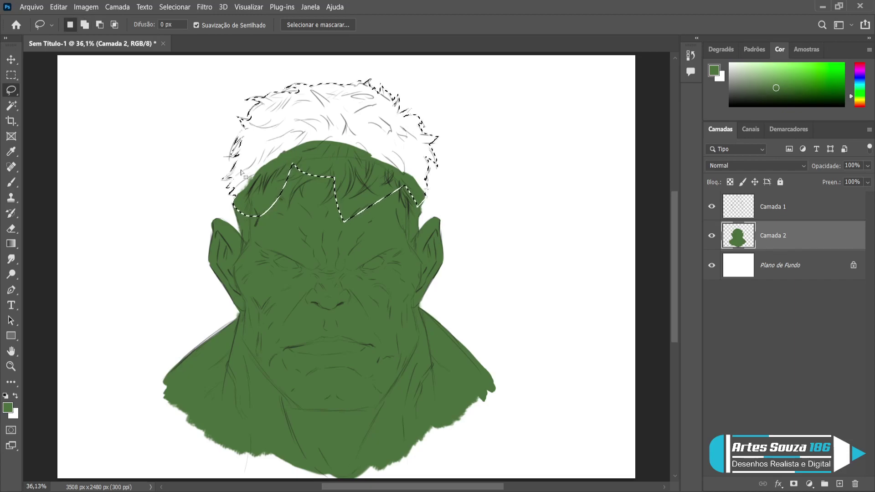
Step: Fill the selected hair with the same green using the Paint Bucket and clear the selection
{"action": "left_click", "coordinate": [11, 244]}
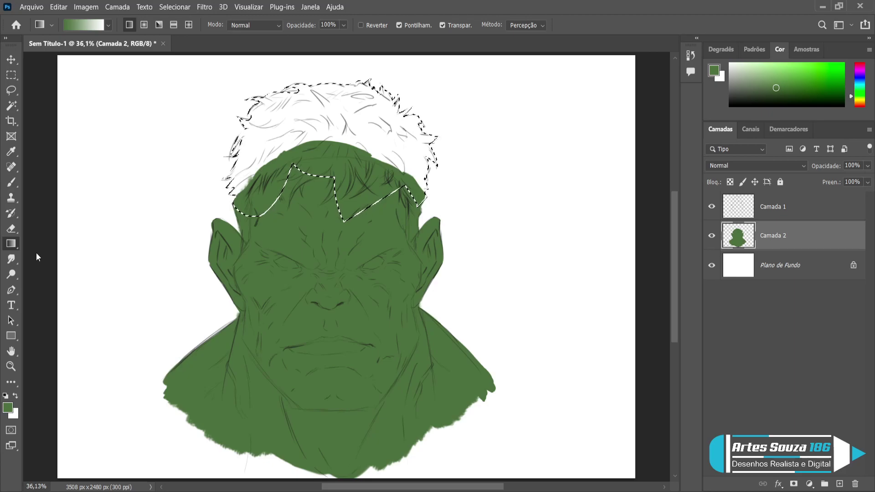
{"action": "key", "text": "shift+g"}
{"action": "left_click", "coordinate": [323, 125]}
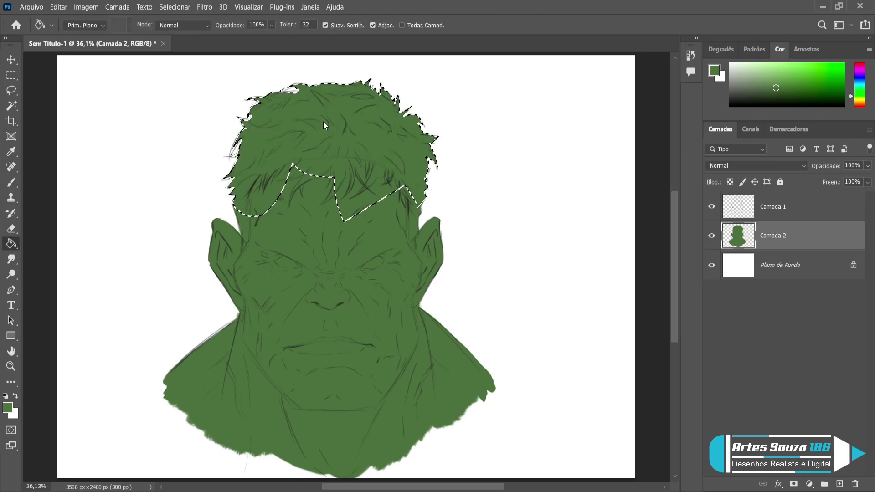
{"action": "key", "text": "ctrl+d"}
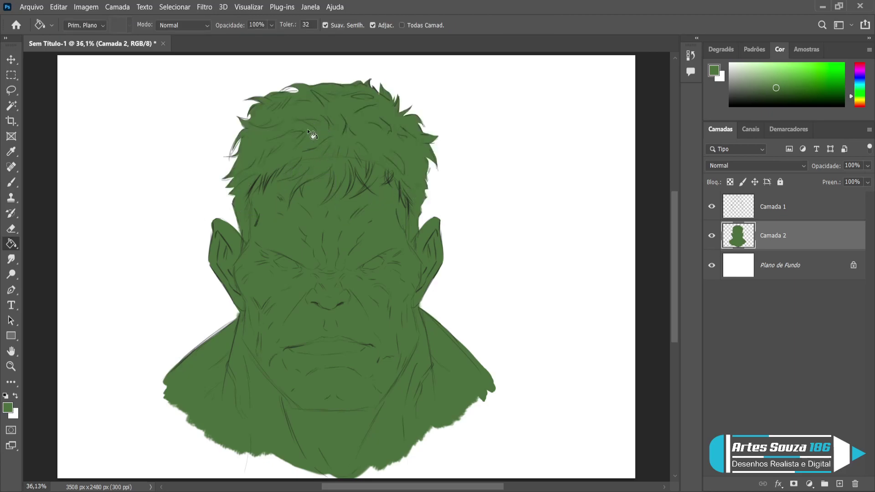
Step: Reduce the brush to 70 px and paint the unfilled hair tips along the left side of the head
{"action": "left_click", "coordinate": [7, 185]}
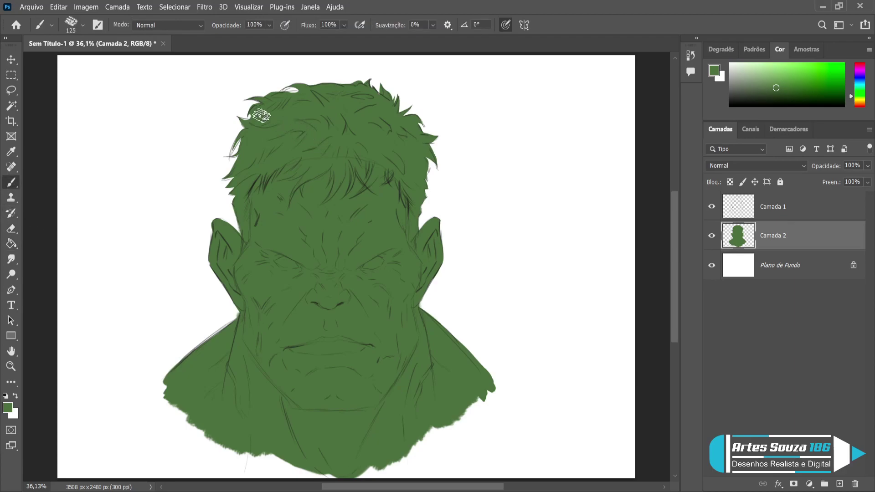
{"action": "key", "text": "bracketleft"}
{"action": "key", "text": "bracketleft"}
{"action": "key", "text": "bracketleft"}
{"action": "key", "text": "bracketleft"}
{"action": "key", "text": "bracketleft"}
{"action": "key", "text": "bracketleft"}
{"action": "left_click_drag", "start_coordinate": [248, 133], "coordinate": [235, 157]}
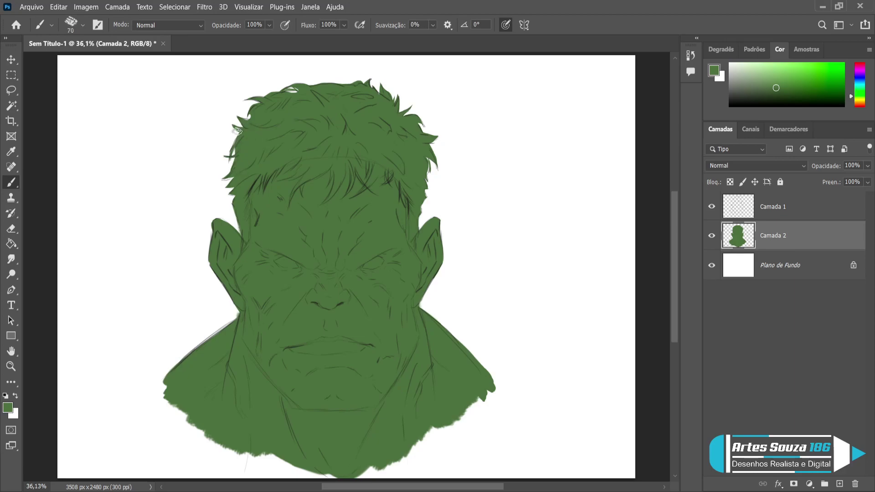
{"action": "left_click_drag", "start_coordinate": [238, 132], "coordinate": [238, 138]}
Step: Set up a round 70 px brush with pressure-controlled opacity on a new layer and choose light green as the background colour
{"action": "key", "text": "comma"}
{"action": "left_click", "coordinate": [840, 483]}
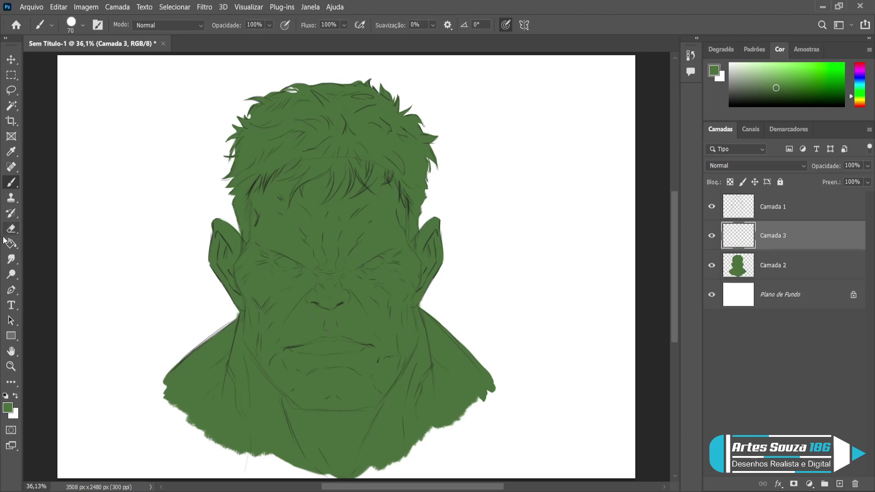
{"action": "left_click", "coordinate": [285, 25]}
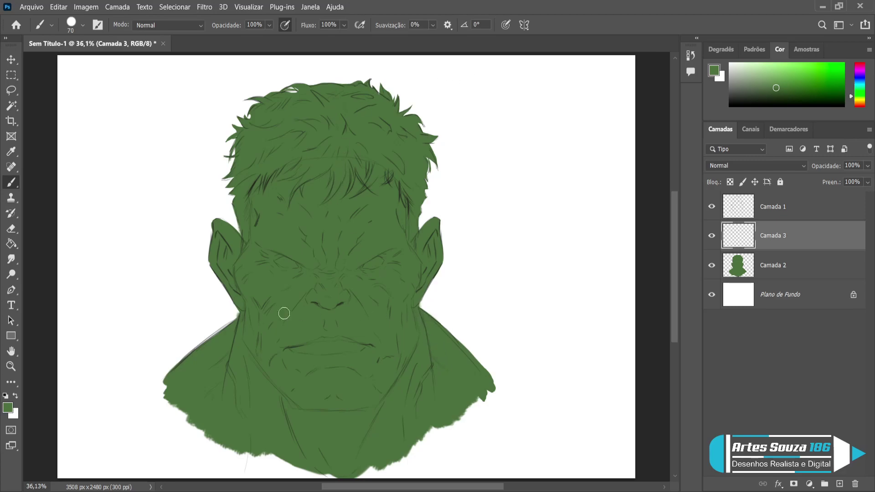
{"action": "key", "text": "i"}
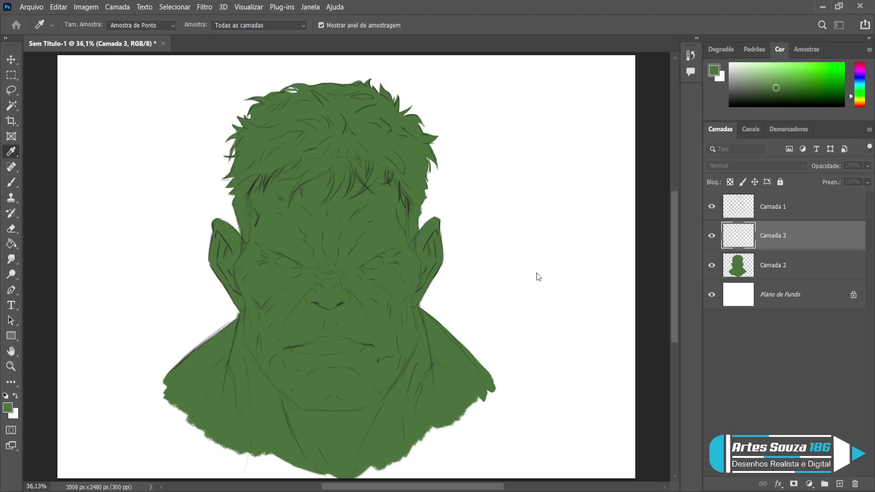
{"action": "key", "text": "b"}
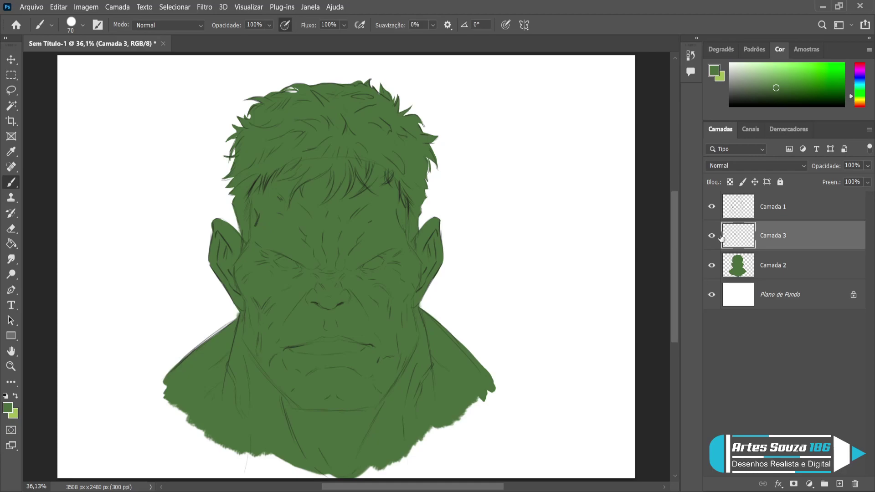
Step: Replace the empty layer with a new one and paint a light green highlight above the right eye
{"action": "key", "text": "Delete"}
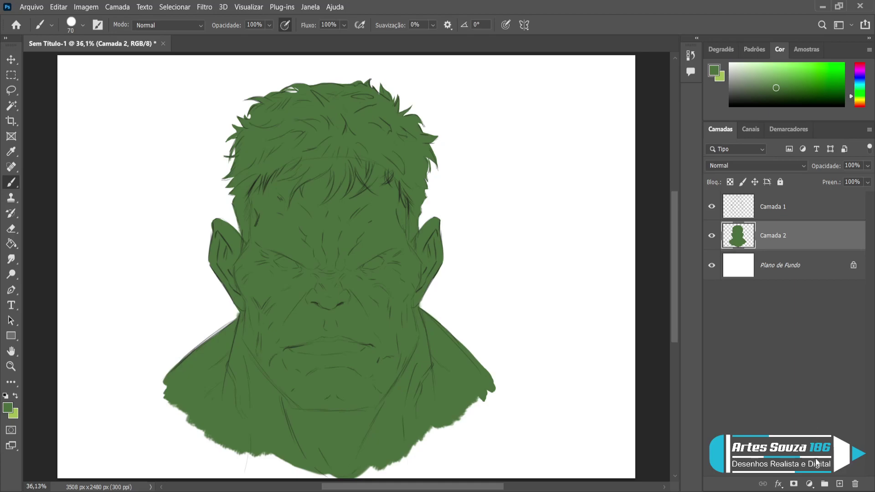
{"action": "left_click", "coordinate": [839, 484]}
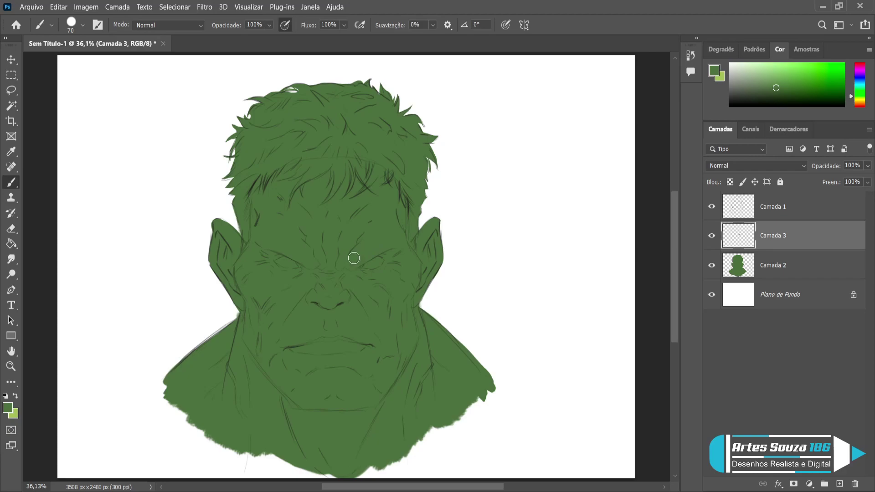
{"action": "key", "text": "z"}
{"action": "key", "text": "x"}
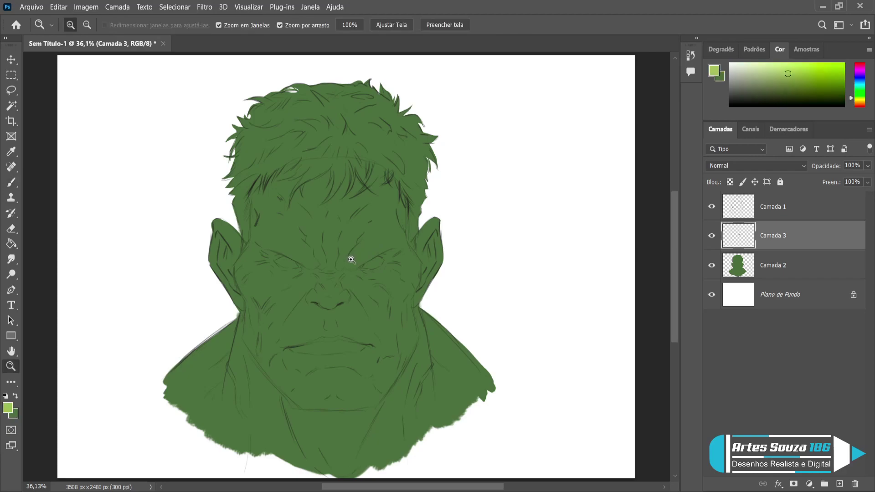
{"action": "key", "text": "b"}
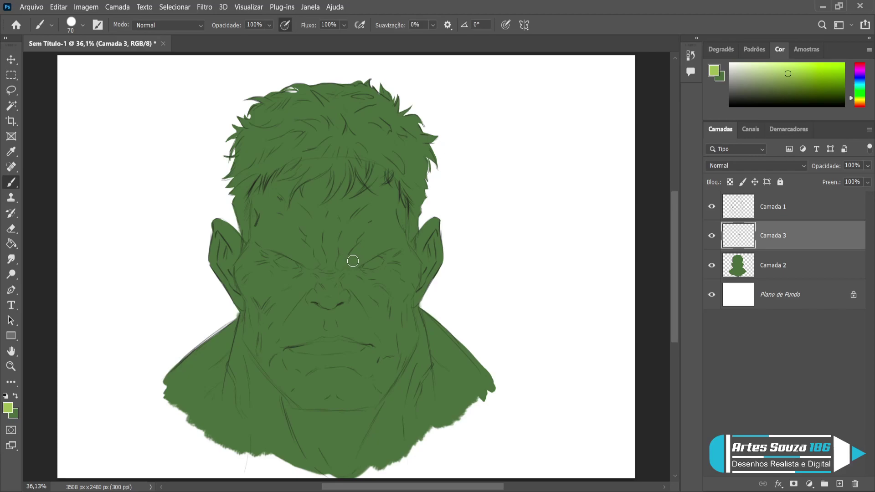
{"action": "mouse_move", "coordinate": [360, 253]}
{"action": "left_mouse_down"}
{"action": "mouse_move", "coordinate": [375, 245]}
{"action": "mouse_move", "coordinate": [350, 263]}
{"action": "mouse_move", "coordinate": [367, 244]}
{"action": "mouse_move", "coordinate": [349, 255]}
{"action": "left_mouse_up"}
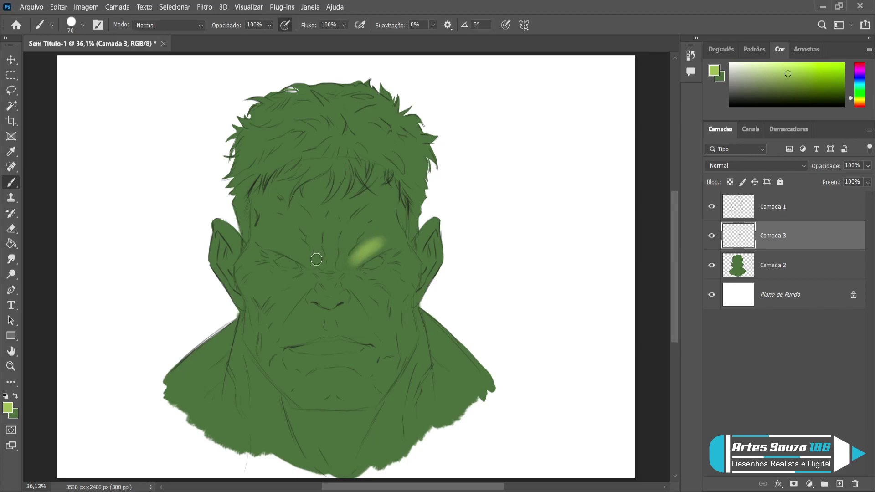
Step: Undo the last highlight strokes above the right eye and paint softer light green highlights along both brows
{"action": "key", "text": "ctrl+z"}
{"action": "key", "text": "ctrl+z"}
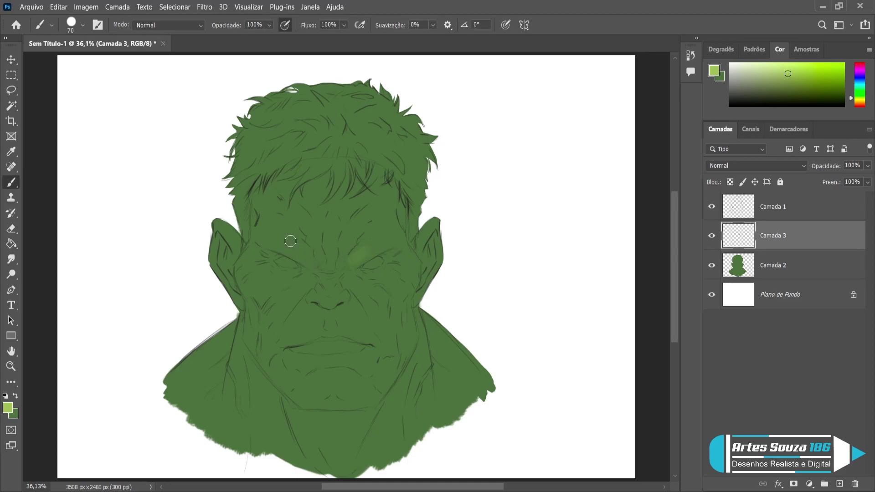
{"action": "mouse_move", "coordinate": [271, 236]}
{"action": "left_mouse_down"}
{"action": "mouse_move", "coordinate": [313, 263]}
{"action": "mouse_move", "coordinate": [386, 232]}
{"action": "left_mouse_up"}
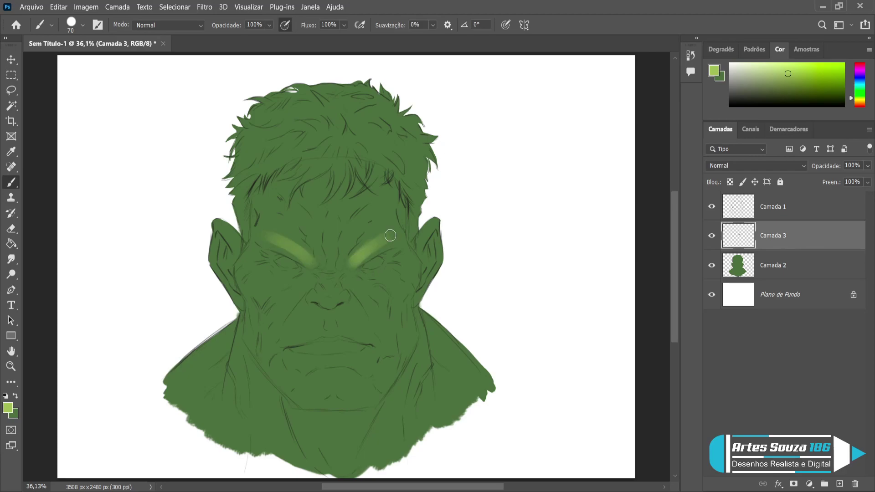
Step: Paint light green highlights on the nose bridge, nose tip and both nostrils, using a smaller brush for the nostrils
{"action": "key", "text": "bracketleft"}
{"action": "mouse_move", "coordinate": [318, 275]}
{"action": "left_mouse_down"}
{"action": "mouse_move", "coordinate": [324, 283]}
{"action": "mouse_move", "coordinate": [338, 272]}
{"action": "mouse_move", "coordinate": [325, 298]}
{"action": "left_mouse_up"}
{"action": "key", "text": "bracketright"}
{"action": "key", "text": "bracketright"}
{"action": "key", "text": "bracketleft"}
{"action": "key", "text": "bracketleft"}
{"action": "key", "text": "bracketleft"}
{"action": "key", "text": "bracketleft"}
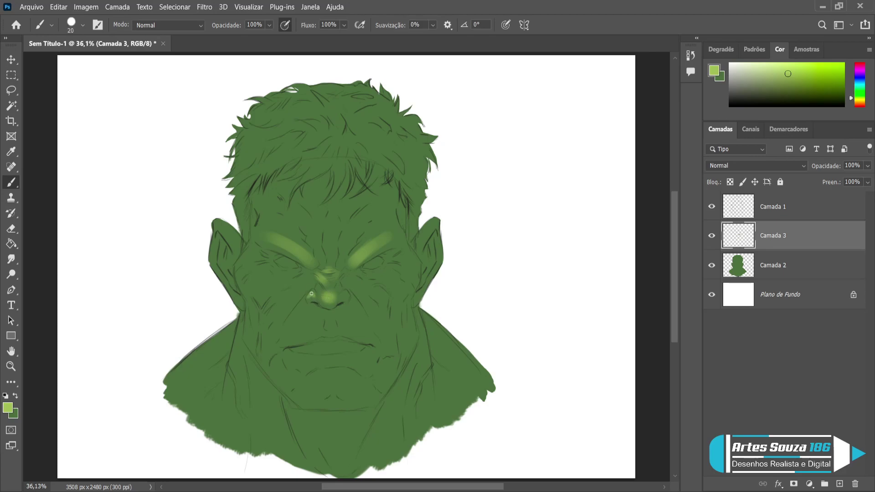
{"action": "key", "text": "bracketright"}
{"action": "left_click_drag", "start_coordinate": [345, 293], "coordinate": [338, 302]}
Step: Enlarge the brush to 70 px and paint a light green highlight on the chin below the lower lip
{"action": "key", "text": "bracketright"}
{"action": "key", "text": "bracketright"}
{"action": "key", "text": "bracketright"}
{"action": "key", "text": "bracketright"}
{"action": "left_click_drag", "start_coordinate": [325, 373], "coordinate": [341, 376]}
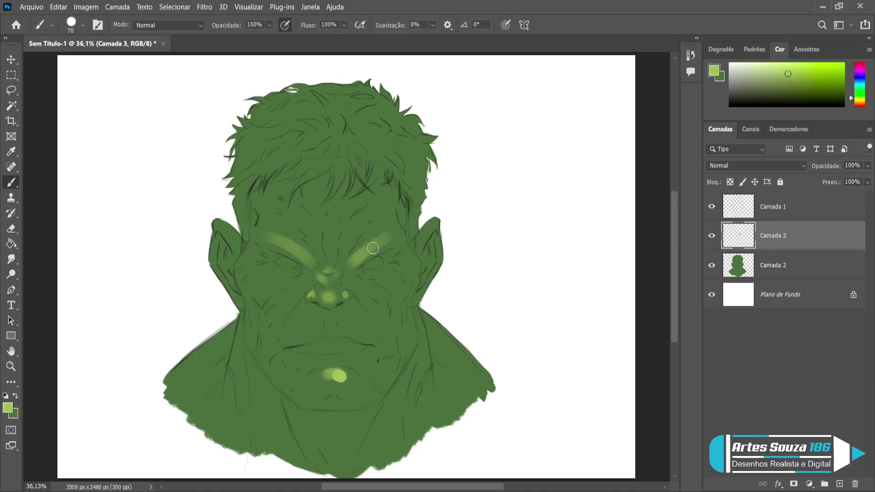
Step: Undo the first temple strokes and paint light green highlights on the temples and upper cheeks on both sides
{"action": "mouse_move", "coordinate": [413, 259]}
{"action": "left_mouse_down"}
{"action": "mouse_move", "coordinate": [409, 252]}
{"action": "mouse_move", "coordinate": [413, 264]}
{"action": "left_mouse_up"}
{"action": "key", "text": "ctrl+z"}
{"action": "key", "text": "ctrl+z"}
{"action": "mouse_move", "coordinate": [252, 251]}
{"action": "left_mouse_down"}
{"action": "mouse_move", "coordinate": [243, 270]}
{"action": "mouse_move", "coordinate": [247, 260]}
{"action": "mouse_move", "coordinate": [259, 279]}
{"action": "mouse_move", "coordinate": [270, 275]}
{"action": "mouse_move", "coordinate": [264, 282]}
{"action": "left_mouse_up"}
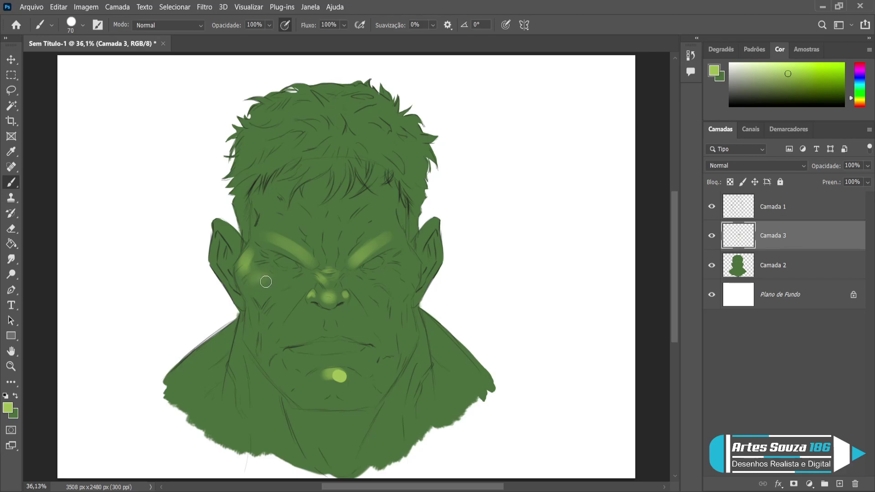
{"action": "mouse_move", "coordinate": [391, 256]}
{"action": "left_mouse_down"}
{"action": "mouse_move", "coordinate": [396, 265]}
{"action": "mouse_move", "coordinate": [406, 253]}
{"action": "mouse_move", "coordinate": [413, 262]}
{"action": "mouse_move", "coordinate": [396, 272]}
{"action": "mouse_move", "coordinate": [403, 287]}
{"action": "left_mouse_up"}
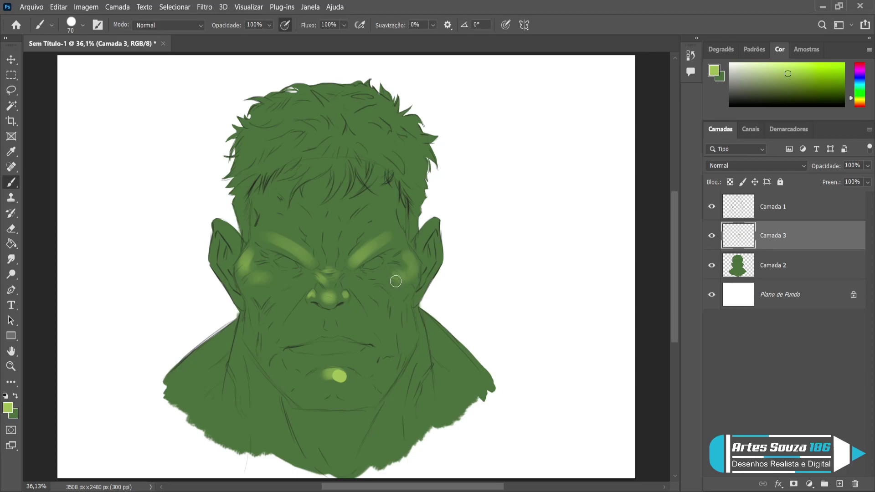
Step: Highlight the folds beside the nose and the lip edges with a small brush, and the groove above the lip at 45 px
{"action": "key", "text": "bracketleft"}
{"action": "key", "text": "bracketleft"}
{"action": "key", "text": "bracketleft"}
{"action": "key", "text": "bracketleft"}
{"action": "key", "text": "bracketleft"}
{"action": "key", "text": "bracketleft"}
{"action": "key", "text": "bracketleft"}
{"action": "key", "text": "bracketright"}
{"action": "key", "text": "bracketright"}
{"action": "key", "text": "bracketright"}
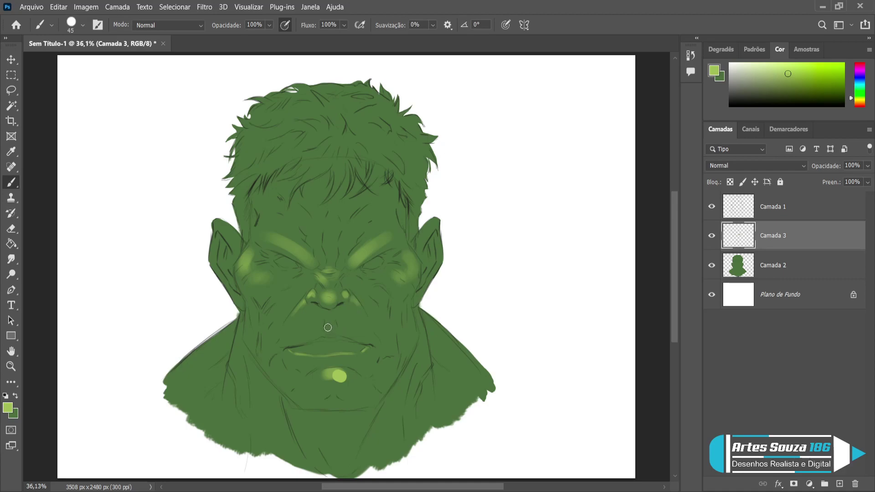
{"action": "left_click_drag", "start_coordinate": [328, 330], "coordinate": [333, 328]}
Step: Paint long light green highlights down both sides of the neck and along both shoulders, using a 60 px brush for the shoulders
{"action": "key", "text": "bracketleft"}
{"action": "key", "text": "bracketright"}
{"action": "key", "text": "bracketright"}
{"action": "key", "text": "bracketright"}
{"action": "key", "text": "bracketright"}
{"action": "key", "text": "bracketright"}
{"action": "key", "text": "bracketright"}
{"action": "mouse_move", "coordinate": [262, 397]}
{"action": "left_mouse_down"}
{"action": "mouse_move", "coordinate": [251, 370]}
{"action": "mouse_move", "coordinate": [279, 431]}
{"action": "left_mouse_up"}
{"action": "key", "text": "bracketleft"}
{"action": "mouse_move", "coordinate": [424, 332]}
{"action": "left_mouse_down"}
{"action": "mouse_move", "coordinate": [410, 407]}
{"action": "mouse_move", "coordinate": [420, 353]}
{"action": "mouse_move", "coordinate": [383, 441]}
{"action": "left_mouse_up"}
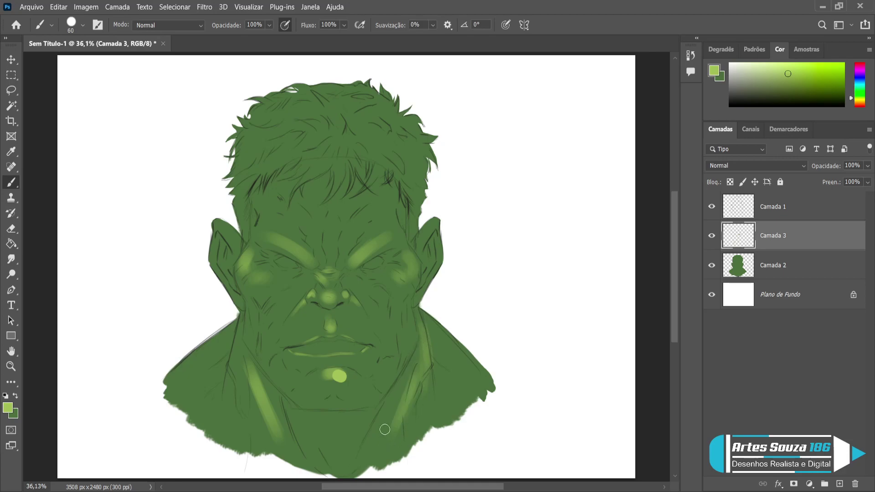
{"action": "left_click_drag", "start_coordinate": [227, 335], "coordinate": [173, 379]}
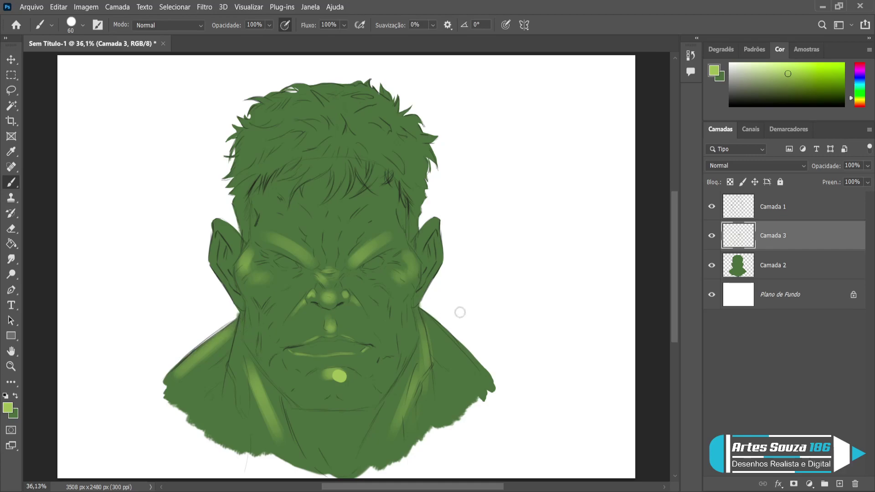
{"action": "left_click_drag", "start_coordinate": [428, 322], "coordinate": [466, 359]}
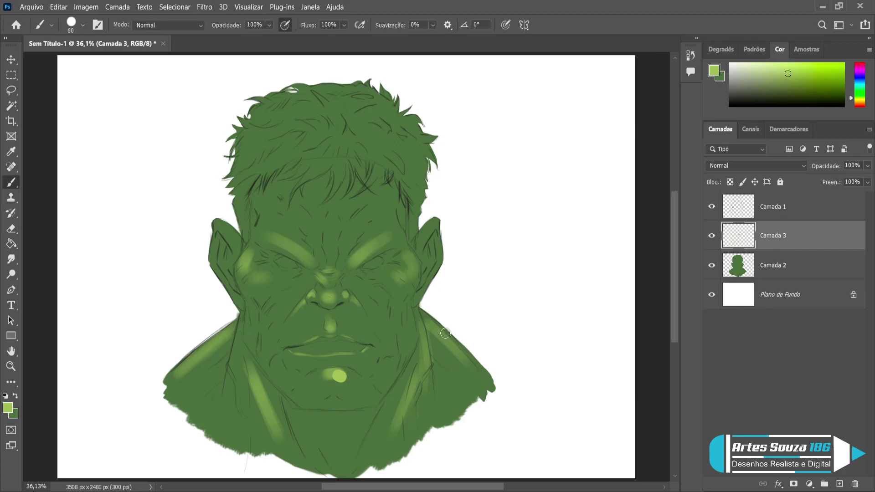
Step: Reduce the brush to 20 px and paint thin light green highlights on the rims and inner folds of both ears
{"action": "key", "text": "bracketleft"}
{"action": "key", "text": "bracketleft"}
{"action": "key", "text": "bracketleft"}
{"action": "mouse_move", "coordinate": [434, 220]}
{"action": "left_mouse_down"}
{"action": "mouse_move", "coordinate": [425, 230]}
{"action": "mouse_move", "coordinate": [432, 226]}
{"action": "left_mouse_up"}
{"action": "mouse_move", "coordinate": [229, 245]}
{"action": "left_mouse_down"}
{"action": "mouse_move", "coordinate": [215, 223]}
{"action": "mouse_move", "coordinate": [221, 260]}
{"action": "left_mouse_up"}
{"action": "left_click_drag", "start_coordinate": [432, 249], "coordinate": [432, 260]}
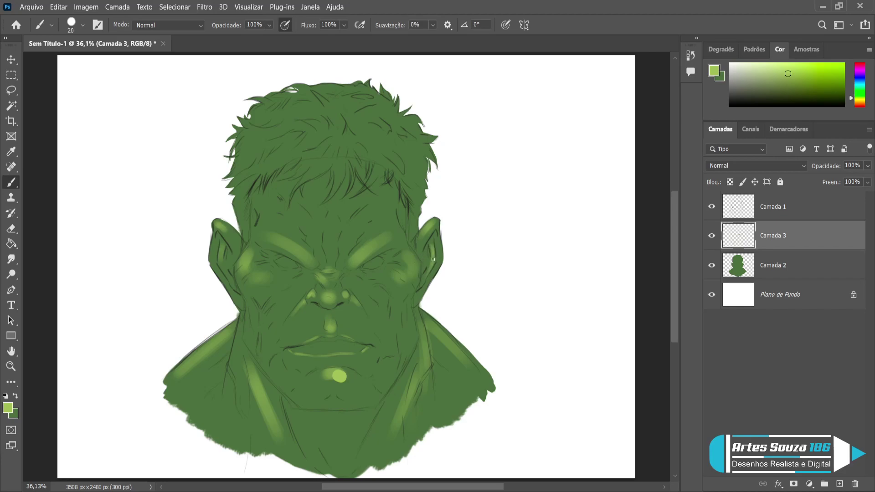
Step: Enlarge the brush and paint light green highlights on the frown ridges between the brows
{"action": "key", "text": "bracketright"}
{"action": "key", "text": "bracketright"}
{"action": "key", "text": "bracketright"}
{"action": "key", "text": "bracketright"}
{"action": "key", "text": "bracketright"}
{"action": "mouse_move", "coordinate": [329, 248]}
{"action": "left_mouse_down"}
{"action": "mouse_move", "coordinate": [347, 238]}
{"action": "mouse_move", "coordinate": [346, 245]}
{"action": "mouse_move", "coordinate": [357, 226]}
{"action": "mouse_move", "coordinate": [338, 250]}
{"action": "mouse_move", "coordinate": [315, 242]}
{"action": "left_mouse_up"}
{"action": "key", "text": "bracketleft"}
{"action": "key", "text": "bracketleft"}
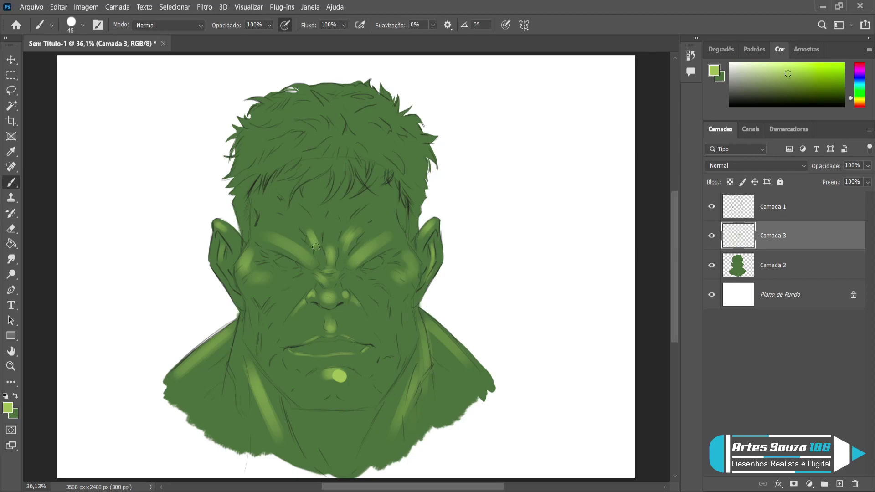
Step: Paint broad light green highlights across the upper forehead with a brush of up to 80 px, then reduce it to 35 px
{"action": "key", "text": "bracketright"}
{"action": "mouse_move", "coordinate": [303, 209]}
{"action": "left_mouse_down"}
{"action": "mouse_move", "coordinate": [340, 237]}
{"action": "mouse_move", "coordinate": [351, 208]}
{"action": "mouse_move", "coordinate": [344, 216]}
{"action": "mouse_move", "coordinate": [382, 207]}
{"action": "mouse_move", "coordinate": [375, 226]}
{"action": "mouse_move", "coordinate": [389, 214]}
{"action": "mouse_move", "coordinate": [361, 225]}
{"action": "mouse_move", "coordinate": [385, 202]}
{"action": "mouse_move", "coordinate": [379, 219]}
{"action": "left_mouse_up"}
{"action": "key", "text": "bracketright"}
{"action": "key", "text": "bracketright"}
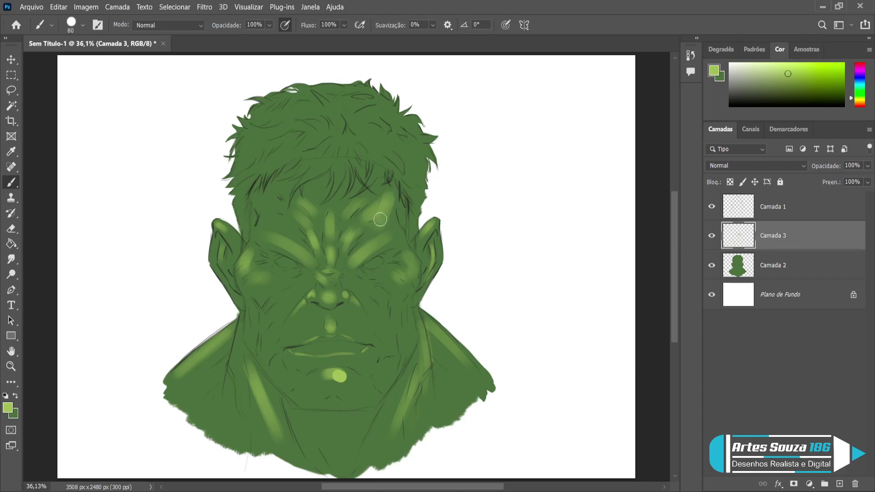
{"action": "mouse_move", "coordinate": [300, 217]}
{"action": "left_mouse_down"}
{"action": "mouse_move", "coordinate": [262, 198]}
{"action": "mouse_move", "coordinate": [293, 228]}
{"action": "left_mouse_up"}
{"action": "key", "text": "bracketleft"}
{"action": "key", "text": "bracketleft"}
{"action": "key", "text": "bracketleft"}
{"action": "key", "text": "bracketleft"}
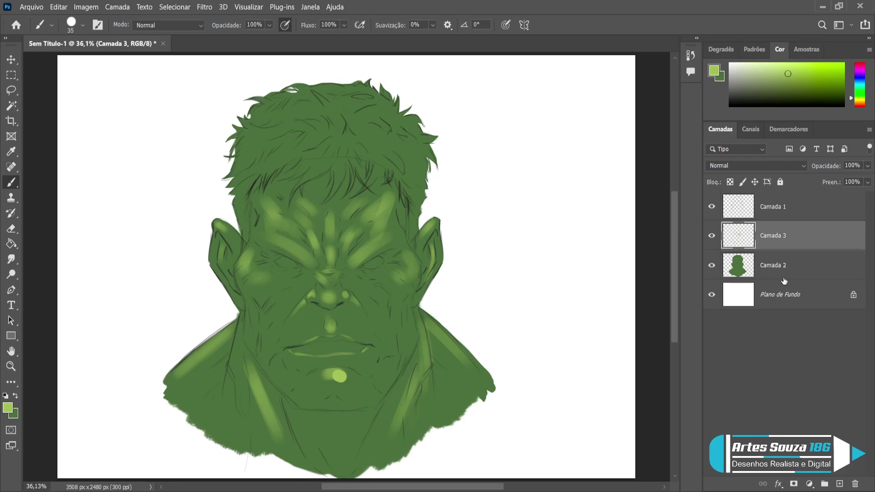
Step: Add a new layer clipped to Camada 2 and choose a dark green based on the sampled skin colour for the brush
{"action": "left_click", "coordinate": [783, 272]}
{"action": "left_click", "coordinate": [839, 482]}
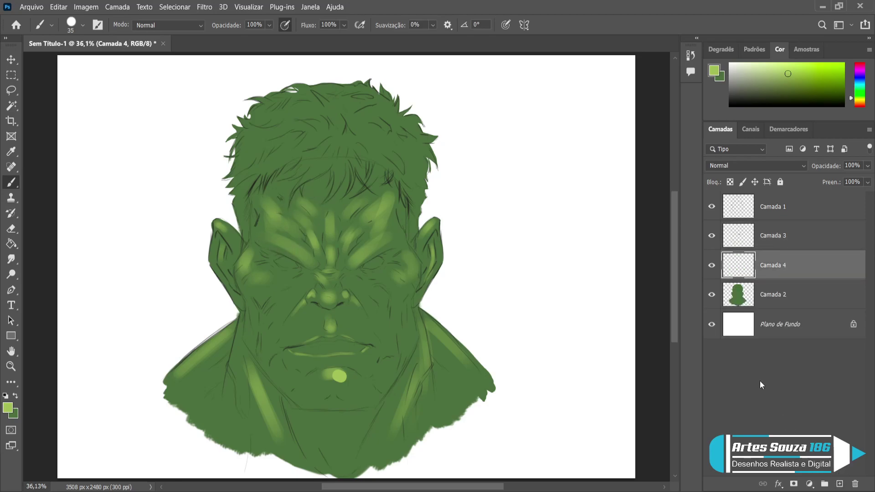
{"action": "left_click", "coordinate": [752, 280], "text": "alt"}
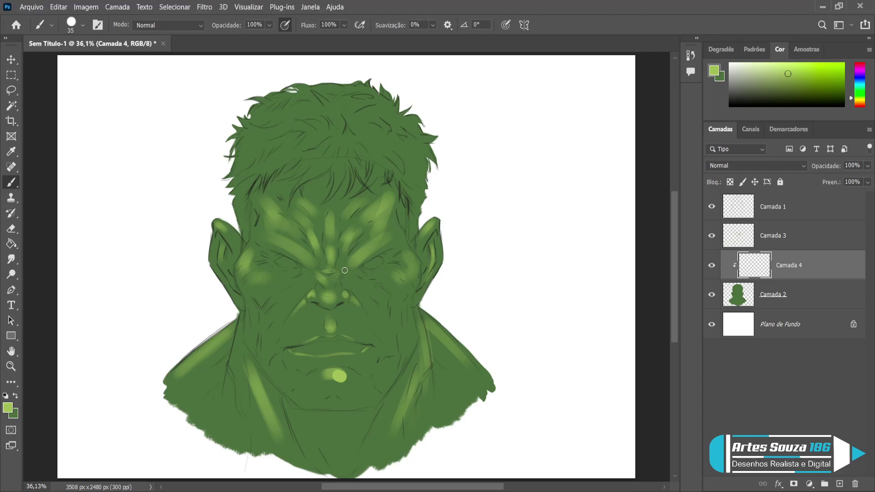
{"action": "left_click", "coordinate": [358, 310], "text": "alt"}
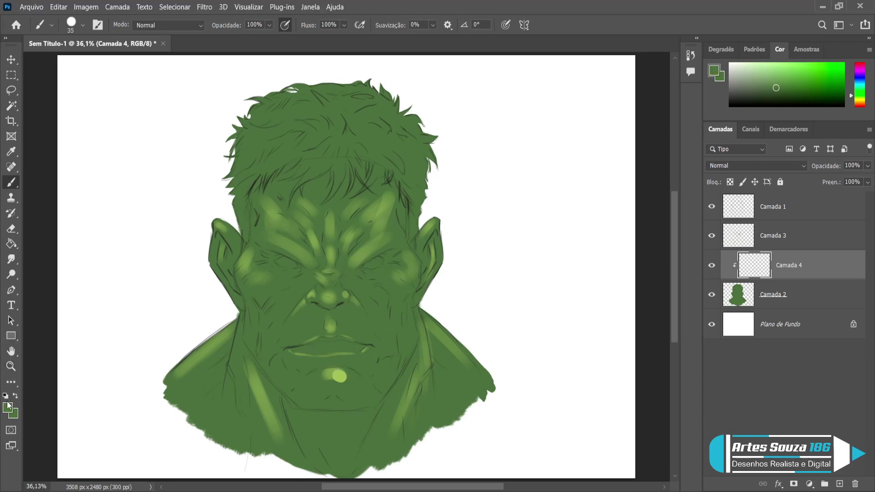
{"action": "key", "text": "i"}
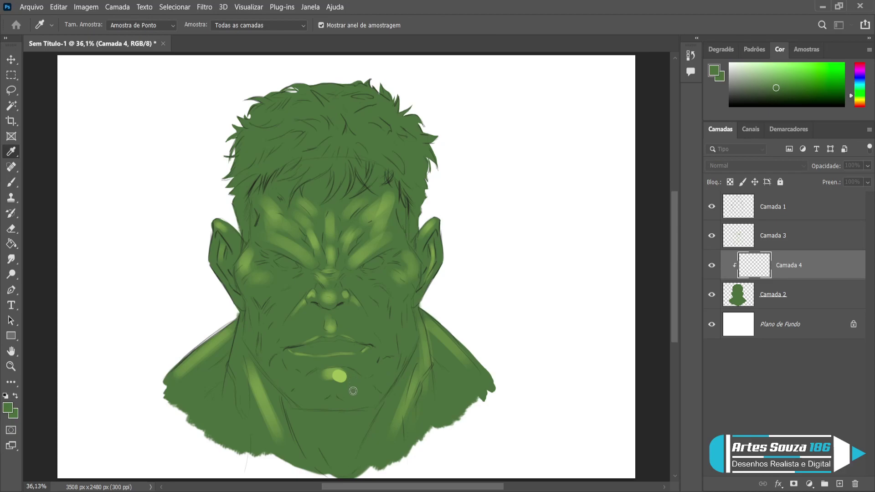
{"action": "key", "text": "b"}
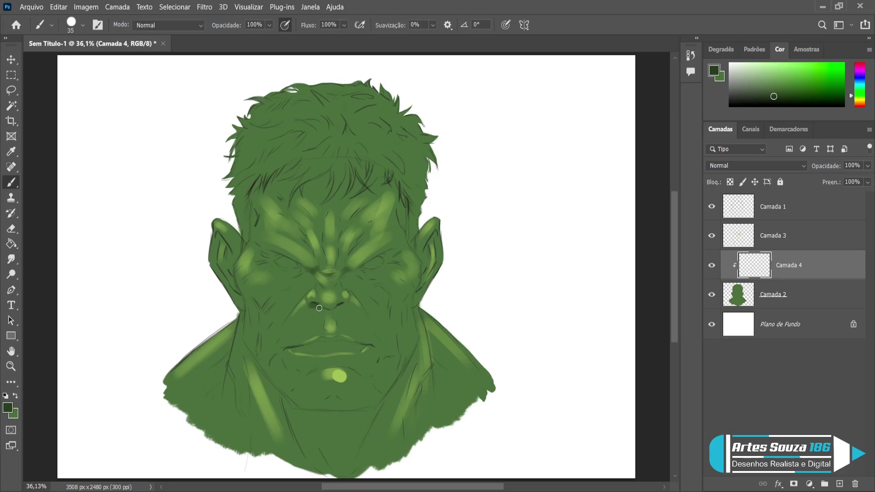
Step: Paint dark green shadows under the nose, along the upper lip line and in the crease below the lower lip
{"action": "mouse_move", "coordinate": [315, 306]}
{"action": "left_mouse_down"}
{"action": "mouse_move", "coordinate": [329, 315]}
{"action": "mouse_move", "coordinate": [345, 306]}
{"action": "mouse_move", "coordinate": [329, 313]}
{"action": "left_mouse_up"}
{"action": "mouse_move", "coordinate": [345, 305]}
{"action": "left_mouse_down"}
{"action": "mouse_move", "coordinate": [327, 316]}
{"action": "mouse_move", "coordinate": [336, 313]}
{"action": "mouse_move", "coordinate": [322, 310]}
{"action": "left_mouse_up"}
{"action": "key", "text": "bracketleft"}
{"action": "key", "text": "bracketleft"}
{"action": "key", "text": "bracketright"}
{"action": "key", "text": "bracketleft"}
{"action": "key", "text": "bracketright"}
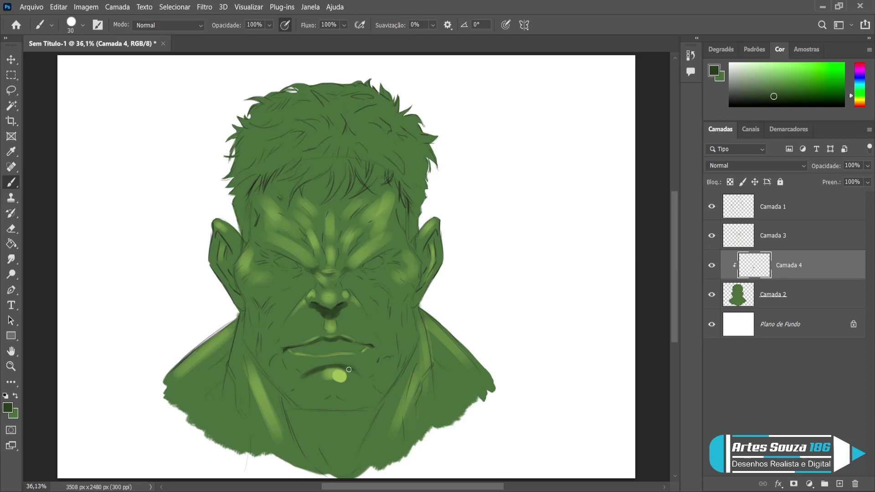
Step: Paint dark green shadows down the edges of the face and along the left jawline and neck, enlarging the brush to 45 px
{"action": "key", "text": "bracketright"}
{"action": "left_click_drag", "start_coordinate": [414, 297], "coordinate": [422, 343]}
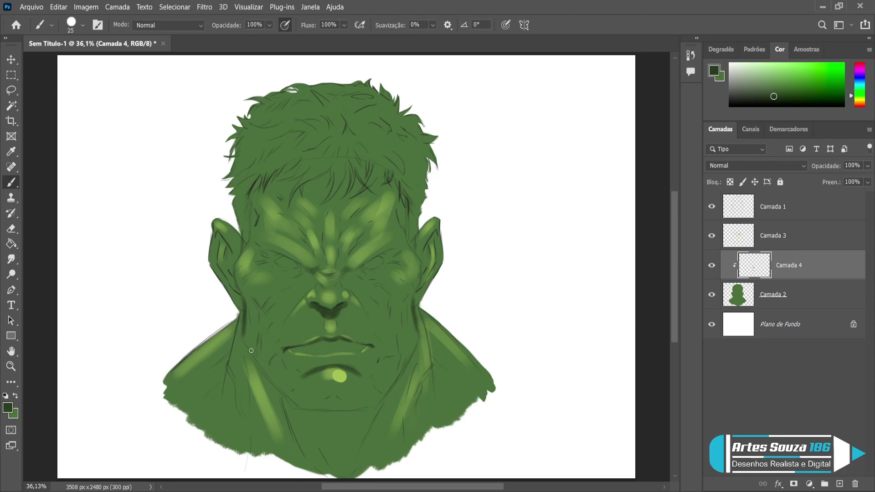
{"action": "mouse_move", "coordinate": [245, 329]}
{"action": "left_mouse_down"}
{"action": "mouse_move", "coordinate": [249, 351]}
{"action": "mouse_move", "coordinate": [306, 430]}
{"action": "left_mouse_up"}
{"action": "key", "text": "]"}
{"action": "key", "text": "]"}
{"action": "left_click_drag", "start_coordinate": [285, 399], "coordinate": [327, 476]}
{"action": "left_click_drag", "start_coordinate": [289, 417], "coordinate": [304, 426]}
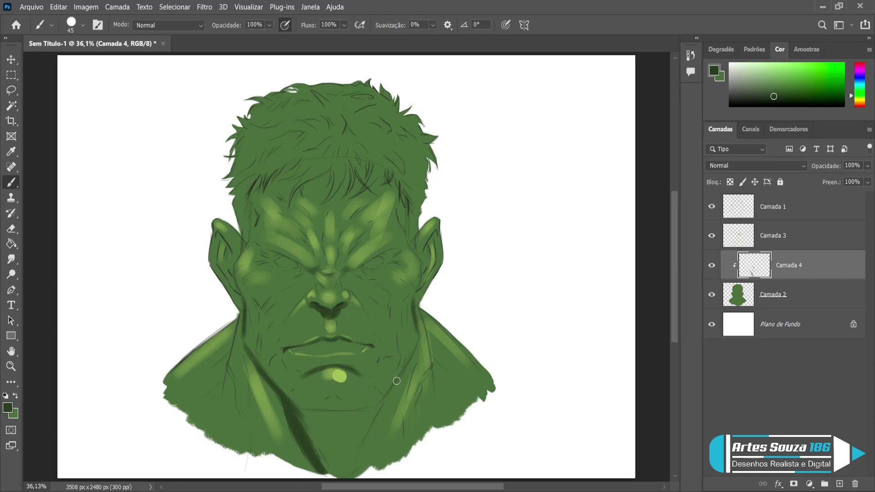
Step: Shade the right jawline and fill the neck area under the chin with dark green, then reduce the brush to 25 px
{"action": "key", "text": "bracketleft"}
{"action": "left_click_drag", "start_coordinate": [416, 347], "coordinate": [386, 401]}
{"action": "left_click_drag", "start_coordinate": [399, 369], "coordinate": [357, 446]}
{"action": "key", "text": "bracketright"}
{"action": "mouse_move", "coordinate": [374, 418]}
{"action": "left_mouse_down"}
{"action": "mouse_move", "coordinate": [345, 468]}
{"action": "mouse_move", "coordinate": [378, 410]}
{"action": "mouse_move", "coordinate": [345, 478]}
{"action": "mouse_move", "coordinate": [376, 413]}
{"action": "mouse_move", "coordinate": [336, 480]}
{"action": "mouse_move", "coordinate": [369, 403]}
{"action": "mouse_move", "coordinate": [317, 418]}
{"action": "mouse_move", "coordinate": [329, 418]}
{"action": "mouse_move", "coordinate": [304, 414]}
{"action": "mouse_move", "coordinate": [340, 416]}
{"action": "mouse_move", "coordinate": [335, 423]}
{"action": "mouse_move", "coordinate": [307, 421]}
{"action": "mouse_move", "coordinate": [370, 414]}
{"action": "mouse_move", "coordinate": [348, 416]}
{"action": "mouse_move", "coordinate": [364, 417]}
{"action": "mouse_move", "coordinate": [348, 420]}
{"action": "mouse_move", "coordinate": [356, 431]}
{"action": "mouse_move", "coordinate": [334, 453]}
{"action": "mouse_move", "coordinate": [317, 434]}
{"action": "mouse_move", "coordinate": [312, 443]}
{"action": "mouse_move", "coordinate": [330, 463]}
{"action": "mouse_move", "coordinate": [339, 458]}
{"action": "mouse_move", "coordinate": [335, 471]}
{"action": "mouse_move", "coordinate": [357, 432]}
{"action": "mouse_move", "coordinate": [330, 471]}
{"action": "mouse_move", "coordinate": [311, 431]}
{"action": "left_mouse_up"}
{"action": "key", "text": "bracketright"}
{"action": "key", "text": "bracketright"}
{"action": "key", "text": "bracketright"}
{"action": "key", "text": "bracketright"}
{"action": "key", "text": "bracketleft"}
{"action": "key", "text": "bracketleft"}
{"action": "key", "text": "bracketleft"}
{"action": "key", "text": "bracketleft"}
{"action": "key", "text": "bracketleft"}
{"action": "key", "text": "bracketleft"}
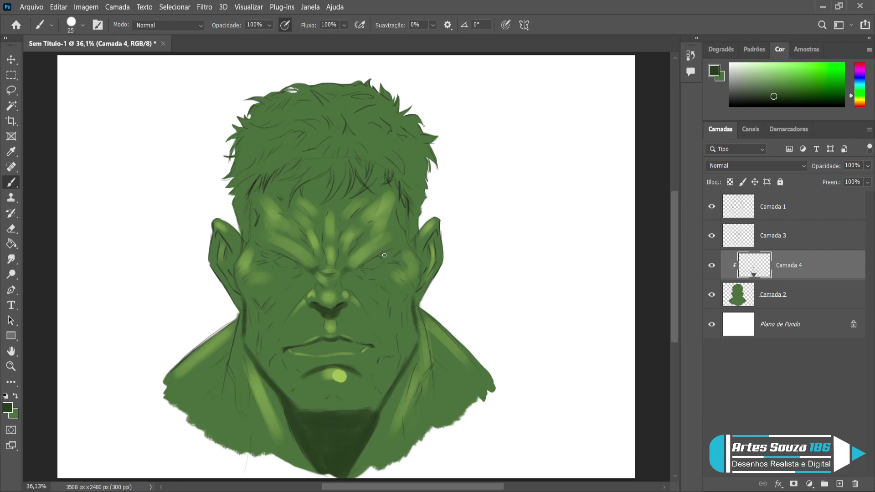
Step: Paint dark green shadows around both eyes and along their inner corners
{"action": "left_click_drag", "start_coordinate": [381, 256], "coordinate": [390, 251]}
{"action": "left_click_drag", "start_coordinate": [389, 266], "coordinate": [366, 273]}
{"action": "mouse_move", "coordinate": [361, 273]}
{"action": "left_mouse_down"}
{"action": "mouse_move", "coordinate": [347, 276]}
{"action": "mouse_move", "coordinate": [360, 274]}
{"action": "mouse_move", "coordinate": [345, 287]}
{"action": "mouse_move", "coordinate": [355, 276]}
{"action": "left_mouse_up"}
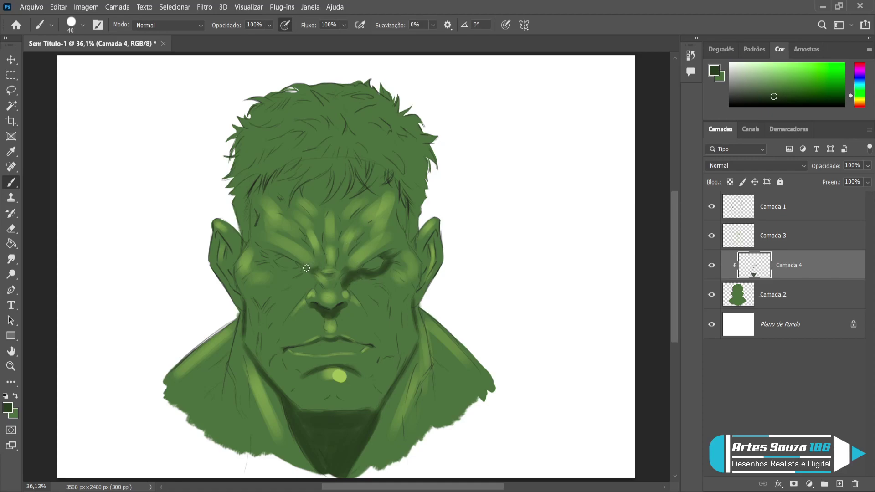
{"action": "key", "text": "bracketleft"}
{"action": "left_click_drag", "start_coordinate": [311, 274], "coordinate": [314, 277]}
{"action": "mouse_move", "coordinate": [296, 272]}
{"action": "left_mouse_down"}
{"action": "mouse_move", "coordinate": [265, 261]}
{"action": "mouse_move", "coordinate": [275, 267]}
{"action": "mouse_move", "coordinate": [279, 250]}
{"action": "left_mouse_up"}
Step: Enlarge the brush to 50 px and shade the hollows below both cheekbones with dark green
{"action": "key", "text": "bracketright"}
{"action": "key", "text": "bracketright"}
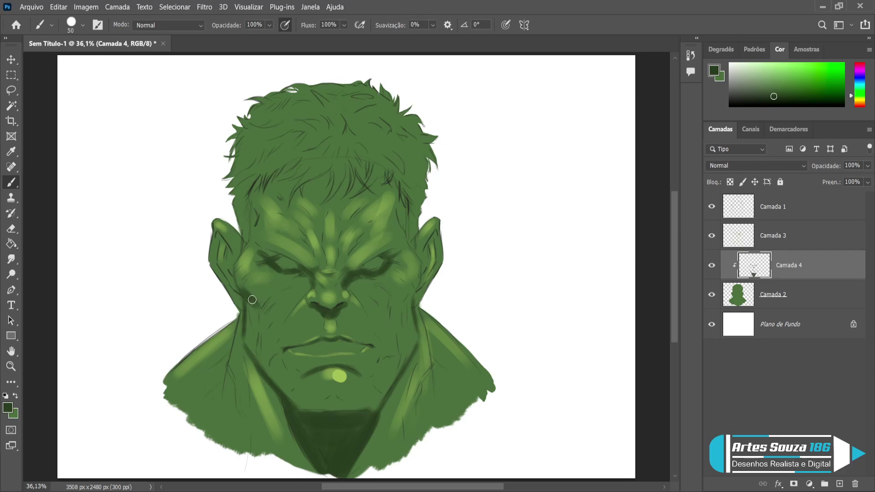
{"action": "left_click_drag", "start_coordinate": [256, 303], "coordinate": [258, 296]}
{"action": "mouse_move", "coordinate": [409, 290]}
{"action": "left_mouse_down"}
{"action": "mouse_move", "coordinate": [404, 311]}
{"action": "mouse_move", "coordinate": [396, 300]}
{"action": "left_mouse_up"}
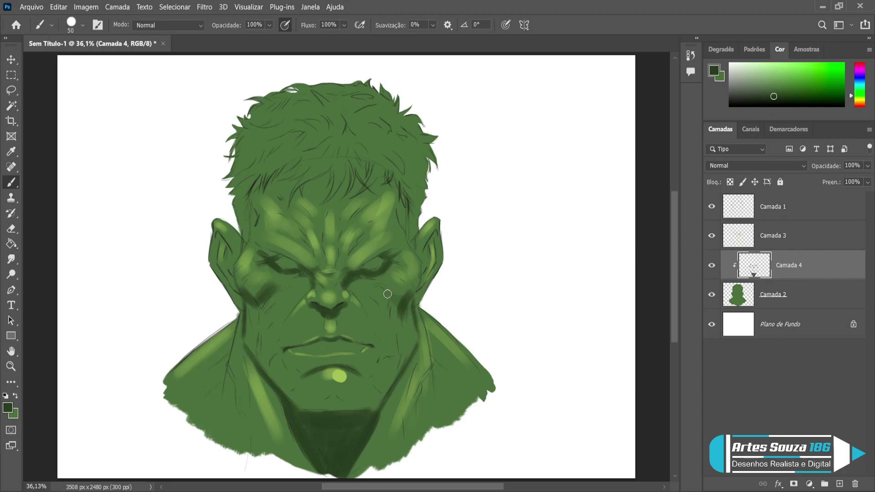
Step: Reduce the brush and add dark green shading on the lower cheeks beside the jaw
{"action": "key", "text": "bracketleft"}
{"action": "key", "text": "bracketleft"}
{"action": "key", "text": "bracketleft"}
{"action": "key", "text": "bracketleft"}
{"action": "key", "text": "bracketleft"}
{"action": "key", "text": "bracketright"}
{"action": "left_click_drag", "start_coordinate": [400, 343], "coordinate": [405, 363]}
Step: Set the brush to 35 px and paint dark green shadows where the neck meets both shoulders
{"action": "key", "text": "bracketright"}
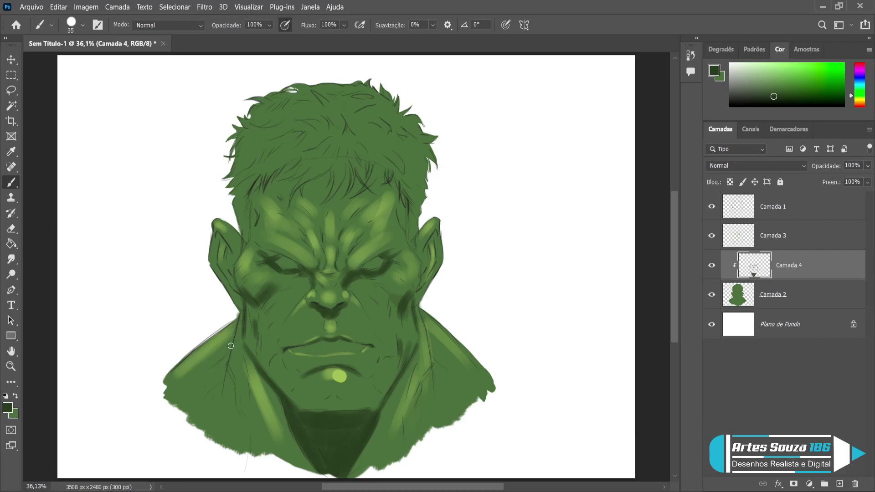
{"action": "mouse_move", "coordinate": [226, 367]}
{"action": "left_mouse_down"}
{"action": "mouse_move", "coordinate": [220, 405]}
{"action": "mouse_move", "coordinate": [227, 372]}
{"action": "mouse_move", "coordinate": [202, 424]}
{"action": "left_mouse_up"}
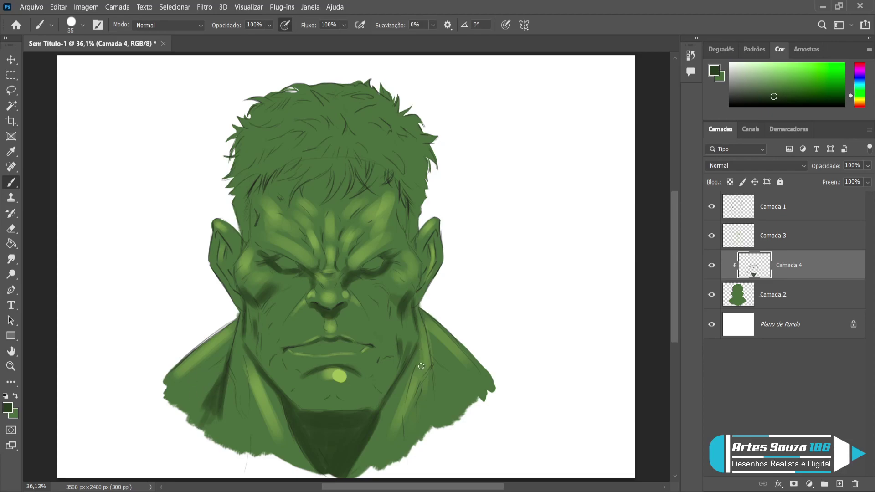
{"action": "mouse_move", "coordinate": [430, 366]}
{"action": "left_mouse_down"}
{"action": "mouse_move", "coordinate": [444, 384]}
{"action": "mouse_move", "coordinate": [444, 406]}
{"action": "left_mouse_up"}
Step: Switch to the Smudge tool with a 195 px textured brush and blend the chin highlight on Camada 3
{"action": "left_click", "coordinate": [11, 260]}
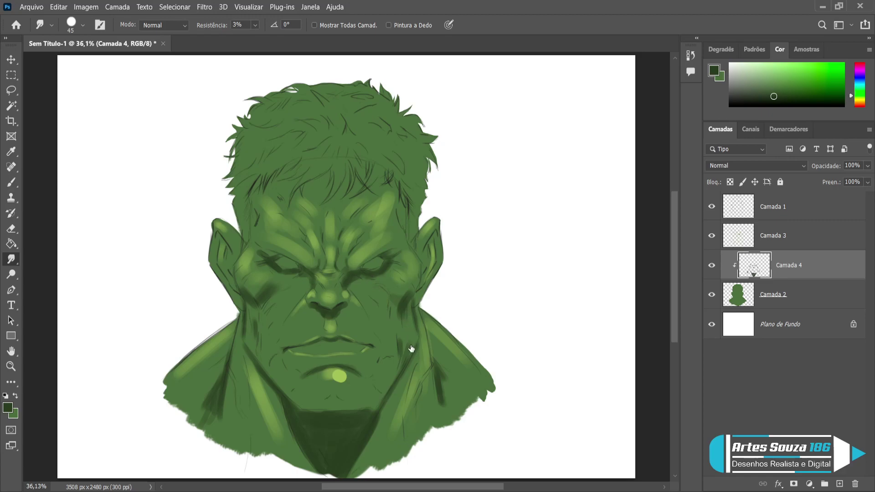
{"action": "left_click_drag", "start_coordinate": [426, 352], "coordinate": [429, 386]}
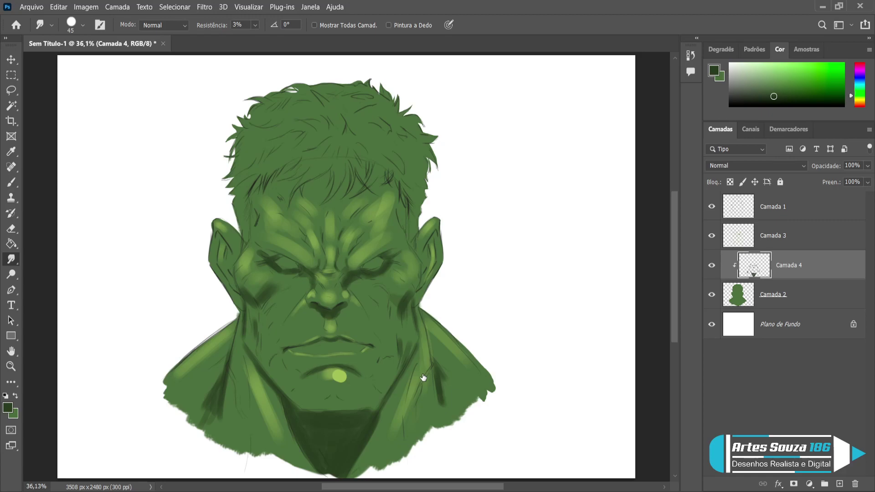
{"action": "key", "text": "period"}
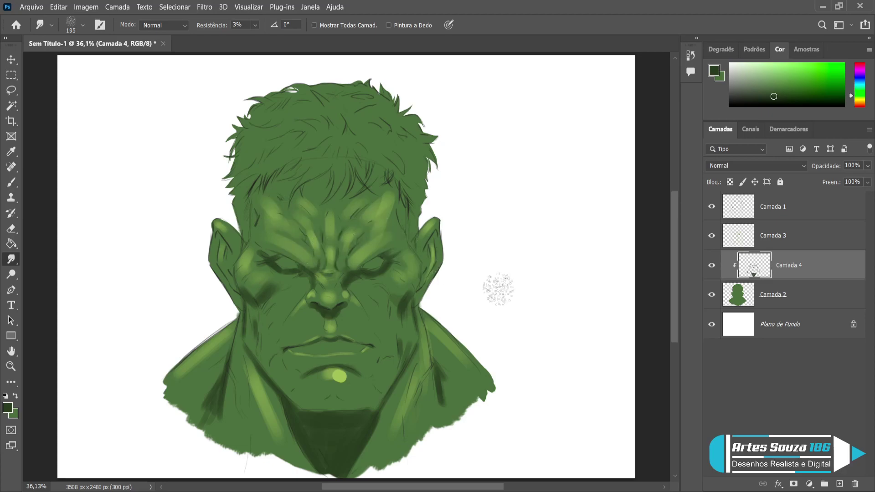
{"action": "left_click", "coordinate": [766, 239]}
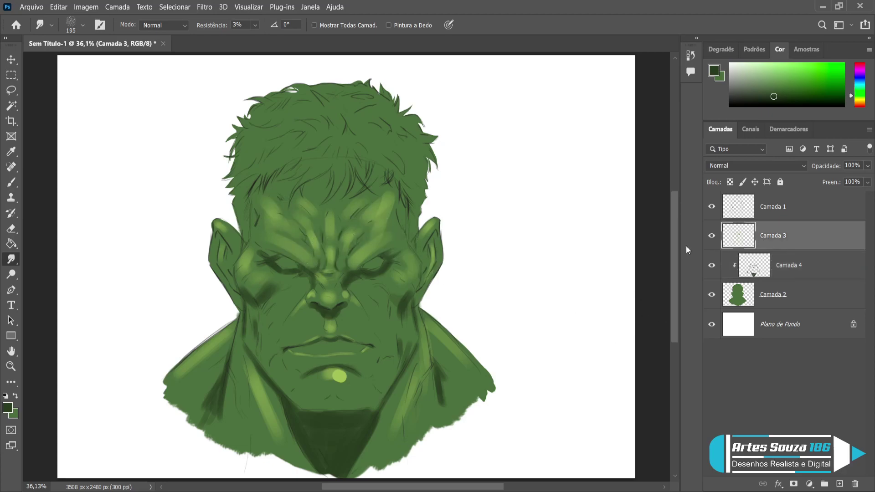
{"action": "mouse_move", "coordinate": [336, 378]}
{"action": "left_mouse_down"}
{"action": "mouse_move", "coordinate": [350, 431]}
{"action": "mouse_move", "coordinate": [332, 379]}
{"action": "mouse_move", "coordinate": [359, 378]}
{"action": "mouse_move", "coordinate": [332, 375]}
{"action": "mouse_move", "coordinate": [349, 376]}
{"action": "mouse_move", "coordinate": [320, 387]}
{"action": "mouse_move", "coordinate": [363, 383]}
{"action": "left_mouse_up"}
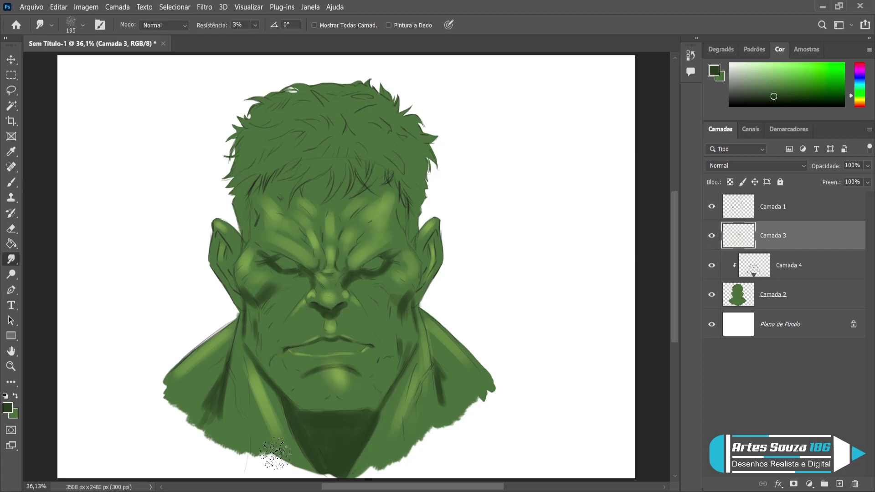
Step: Return to the Brush tool and clip Camada 3 to the green base together with Camada 4
{"action": "left_click", "coordinate": [11, 183]}
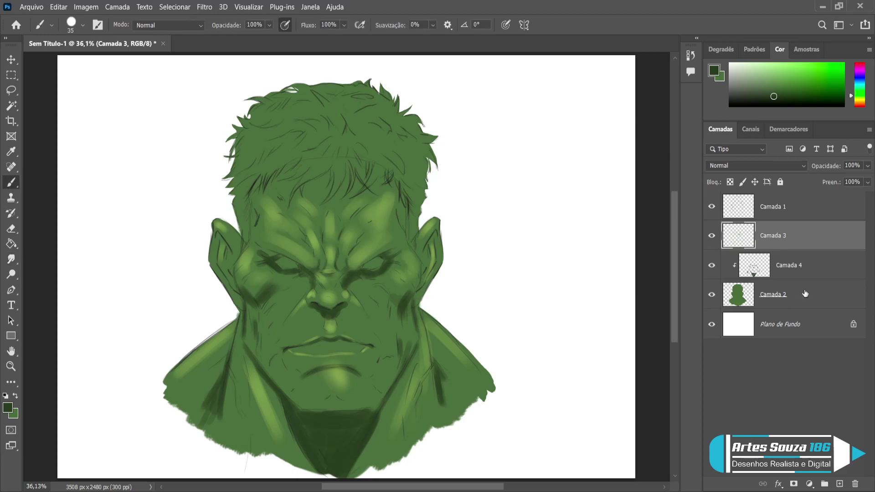
{"action": "left_click", "coordinate": [800, 251], "text": "alt"}
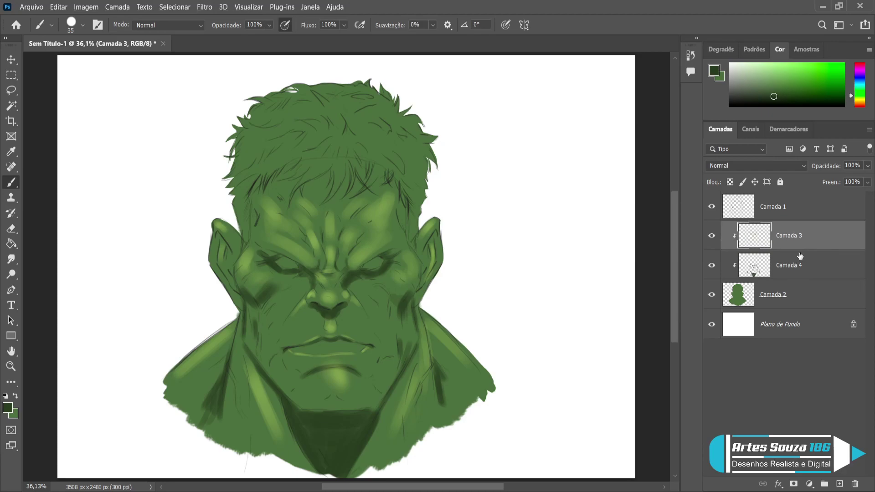
Step: Add a new layer above Camada 3, clip it to the green base, and choose a near-black green as the painting colour
{"action": "left_click", "coordinate": [839, 484]}
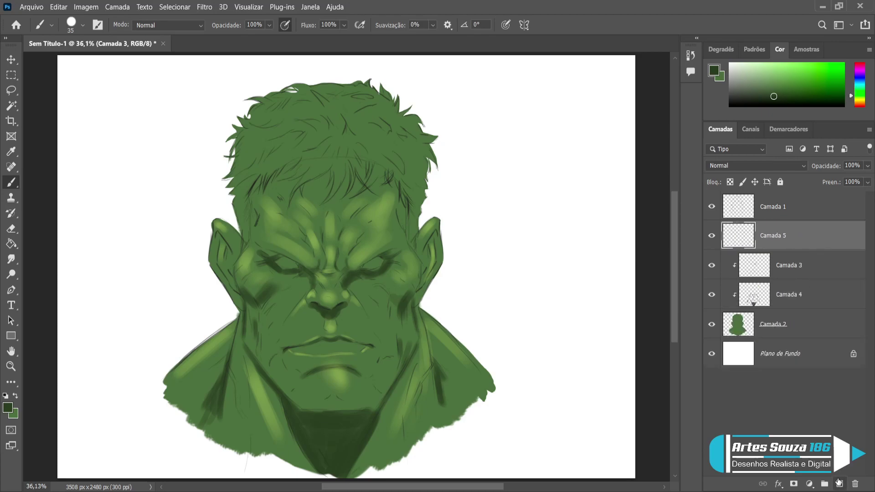
{"action": "left_click", "coordinate": [798, 250], "text": "alt"}
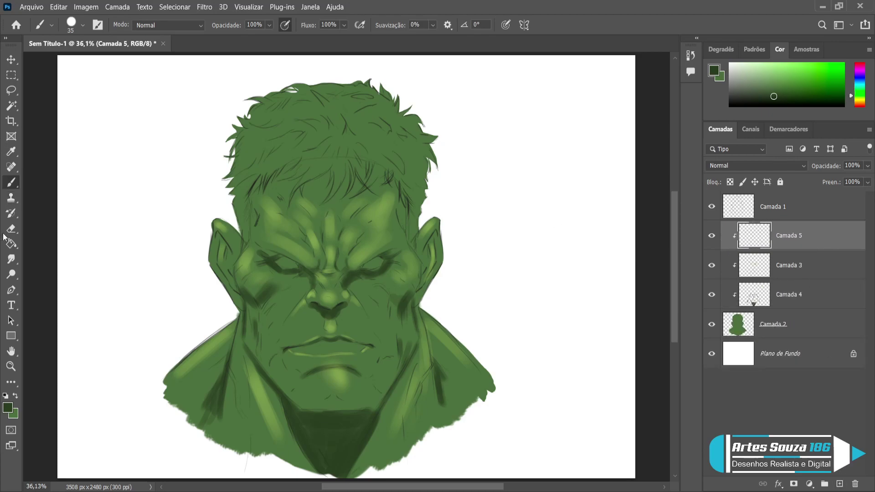
{"action": "key", "text": "alt"}
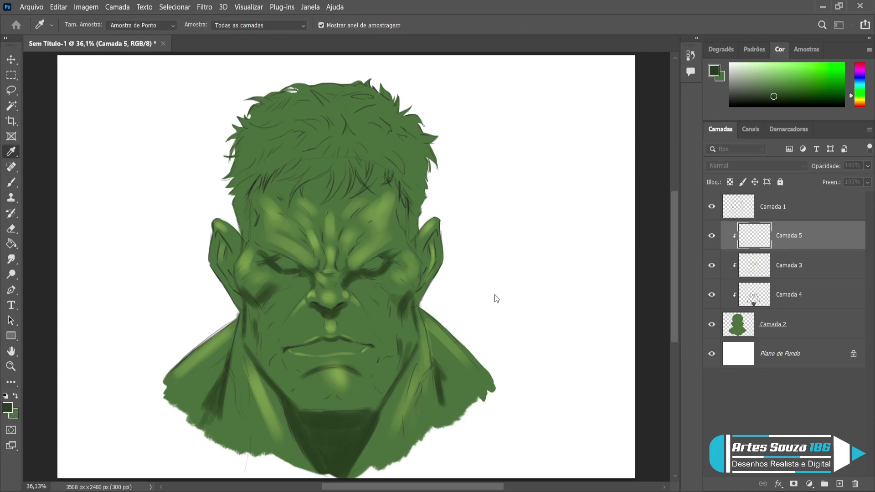
{"action": "left_click", "coordinate": [538, 277], "text": "alt"}
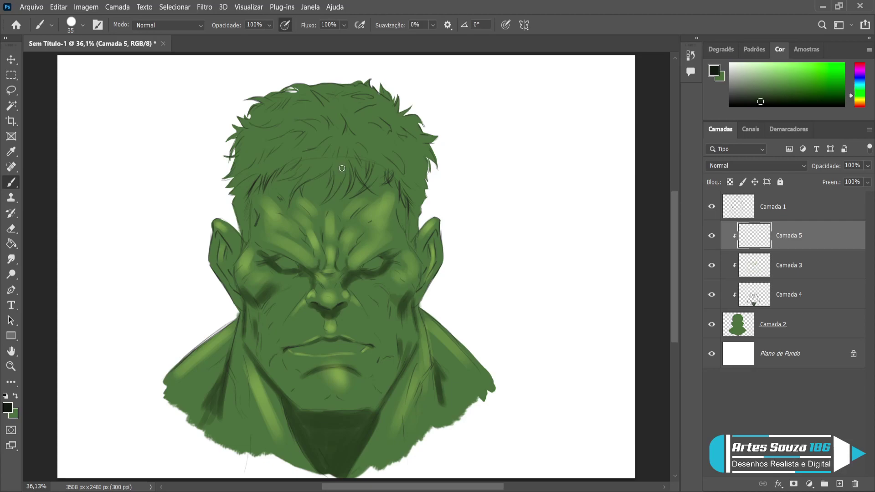
Step: Paint near-black shadows with a 30 px brush along the fringe, left temple and left side of the hair
{"action": "mouse_move", "coordinate": [342, 166]}
{"action": "left_mouse_down"}
{"action": "mouse_move", "coordinate": [331, 197]}
{"action": "mouse_move", "coordinate": [338, 161]}
{"action": "left_mouse_up"}
{"action": "key", "text": "ctrl+z"}
{"action": "mouse_move", "coordinate": [312, 173]}
{"action": "left_mouse_down"}
{"action": "mouse_move", "coordinate": [290, 201]}
{"action": "mouse_move", "coordinate": [306, 175]}
{"action": "mouse_move", "coordinate": [283, 167]}
{"action": "mouse_move", "coordinate": [264, 184]}
{"action": "mouse_move", "coordinate": [261, 177]}
{"action": "mouse_move", "coordinate": [230, 218]}
{"action": "mouse_move", "coordinate": [239, 217]}
{"action": "mouse_move", "coordinate": [242, 244]}
{"action": "left_mouse_up"}
{"action": "left_click_drag", "start_coordinate": [248, 206], "coordinate": [237, 219]}
{"action": "left_click_drag", "start_coordinate": [252, 183], "coordinate": [235, 203]}
{"action": "mouse_move", "coordinate": [263, 168]}
{"action": "left_mouse_down"}
{"action": "mouse_move", "coordinate": [241, 189]}
{"action": "mouse_move", "coordinate": [226, 175]}
{"action": "left_mouse_up"}
{"action": "mouse_move", "coordinate": [243, 145]}
{"action": "left_mouse_down"}
{"action": "mouse_move", "coordinate": [229, 173]}
{"action": "mouse_move", "coordinate": [248, 160]}
{"action": "mouse_move", "coordinate": [226, 185]}
{"action": "left_mouse_up"}
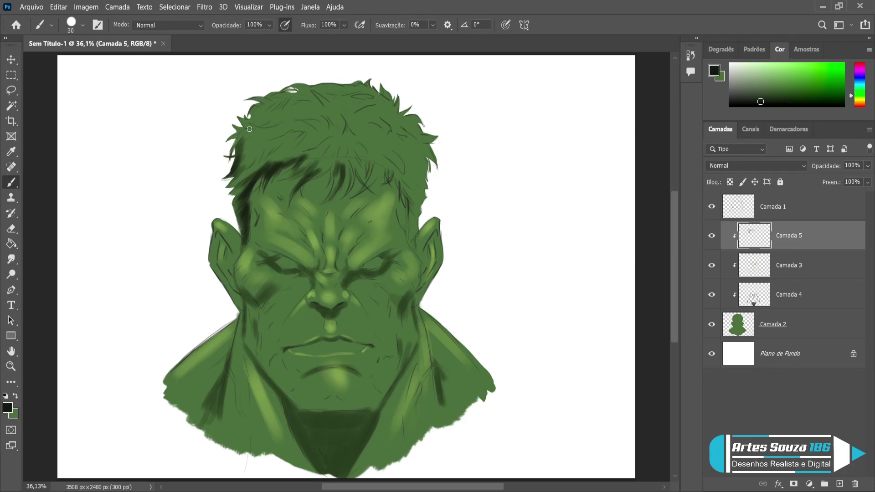
Step: Continue the near-black shading on the upper-left hair edge, then down the right temple and right side of the hair
{"action": "mouse_move", "coordinate": [253, 122]}
{"action": "left_mouse_down"}
{"action": "mouse_move", "coordinate": [237, 129]}
{"action": "mouse_move", "coordinate": [260, 103]}
{"action": "left_mouse_up"}
{"action": "mouse_move", "coordinate": [399, 178]}
{"action": "left_mouse_down"}
{"action": "mouse_move", "coordinate": [416, 205]}
{"action": "mouse_move", "coordinate": [403, 197]}
{"action": "mouse_move", "coordinate": [415, 246]}
{"action": "left_mouse_up"}
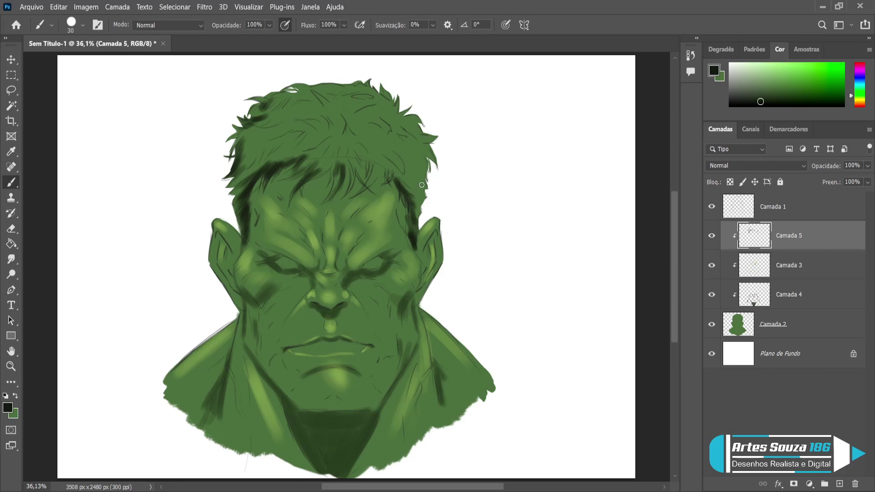
{"action": "mouse_move", "coordinate": [421, 186]}
{"action": "left_mouse_down"}
{"action": "mouse_move", "coordinate": [416, 124]}
{"action": "mouse_move", "coordinate": [401, 118]}
{"action": "mouse_move", "coordinate": [421, 122]}
{"action": "mouse_move", "coordinate": [382, 105]}
{"action": "left_mouse_up"}
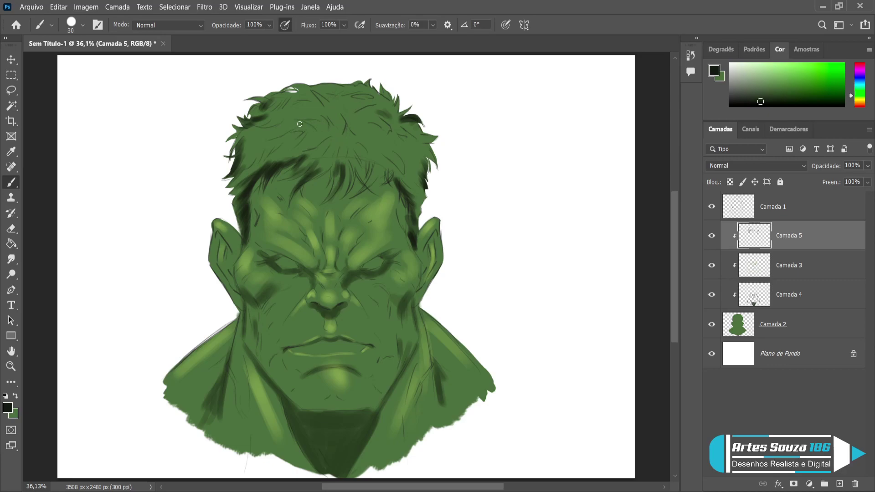
Step: Paint short near-black strokes between the hair locks across the top of the head and above the right forehead
{"action": "mouse_move", "coordinate": [295, 118]}
{"action": "left_mouse_down"}
{"action": "mouse_move", "coordinate": [304, 108]}
{"action": "mouse_move", "coordinate": [303, 121]}
{"action": "mouse_move", "coordinate": [294, 121]}
{"action": "mouse_move", "coordinate": [319, 142]}
{"action": "mouse_move", "coordinate": [335, 125]}
{"action": "mouse_move", "coordinate": [343, 136]}
{"action": "mouse_move", "coordinate": [352, 112]}
{"action": "left_mouse_up"}
{"action": "mouse_move", "coordinate": [377, 144]}
{"action": "left_mouse_down"}
{"action": "mouse_move", "coordinate": [386, 164]}
{"action": "mouse_move", "coordinate": [372, 140]}
{"action": "mouse_move", "coordinate": [380, 170]}
{"action": "mouse_move", "coordinate": [396, 169]}
{"action": "left_mouse_up"}
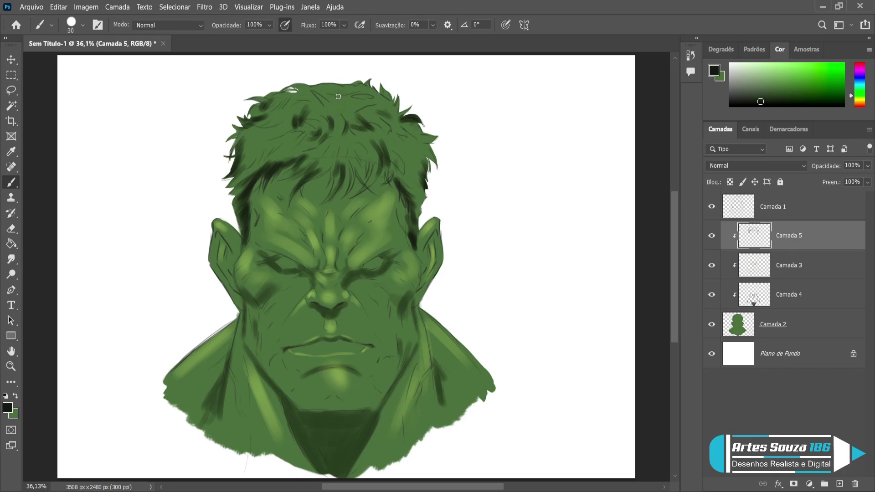
{"action": "left_click_drag", "start_coordinate": [338, 97], "coordinate": [308, 96]}
Step: Reduce the brush and paint dark creases running diagonally down the cheeks from both sides of the nose
{"action": "key", "text": "bracketleft"}
{"action": "key", "text": "bracketleft"}
{"action": "key", "text": "bracketright"}
{"action": "left_click_drag", "start_coordinate": [309, 289], "coordinate": [294, 310]}
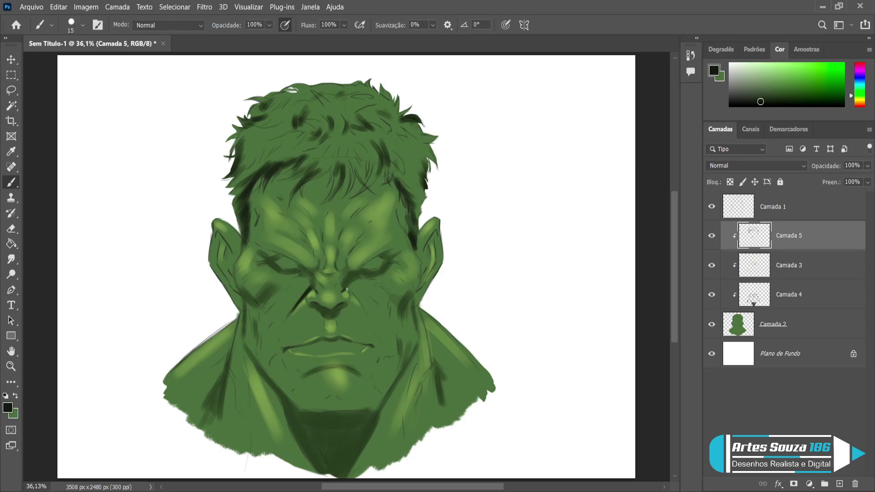
{"action": "key", "text": "bracketright"}
{"action": "left_click_drag", "start_coordinate": [349, 289], "coordinate": [367, 316]}
Step: Set the brush to 15 px and paint dark lines along both sides of the jaw and the crease beneath the lower lip
{"action": "key", "text": "bracketleft"}
{"action": "key", "text": "bracketleft"}
{"action": "left_click_drag", "start_coordinate": [401, 358], "coordinate": [388, 388]}
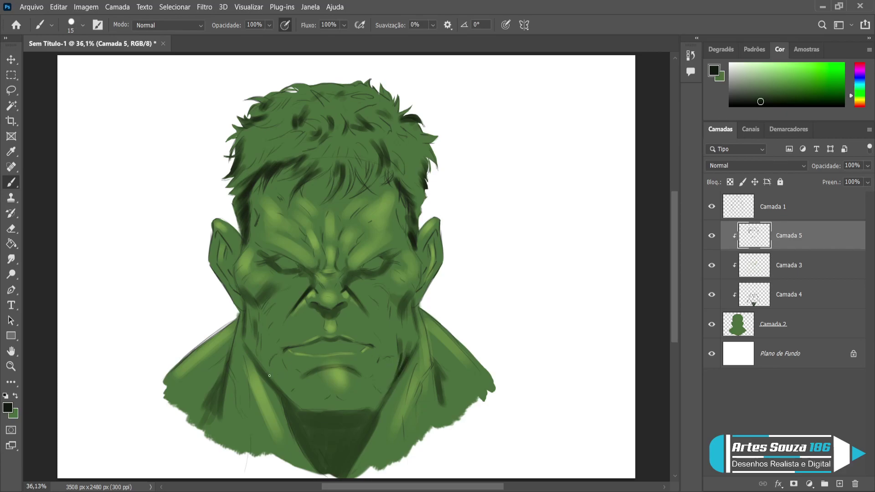
{"action": "left_click_drag", "start_coordinate": [256, 354], "coordinate": [270, 377]}
{"action": "left_click_drag", "start_coordinate": [307, 375], "coordinate": [315, 368]}
Step: Paint near-black shadows inside both ears and down the left ear's lower edge, varying the brush size around 15 px
{"action": "left_click_drag", "start_coordinate": [436, 230], "coordinate": [422, 257]}
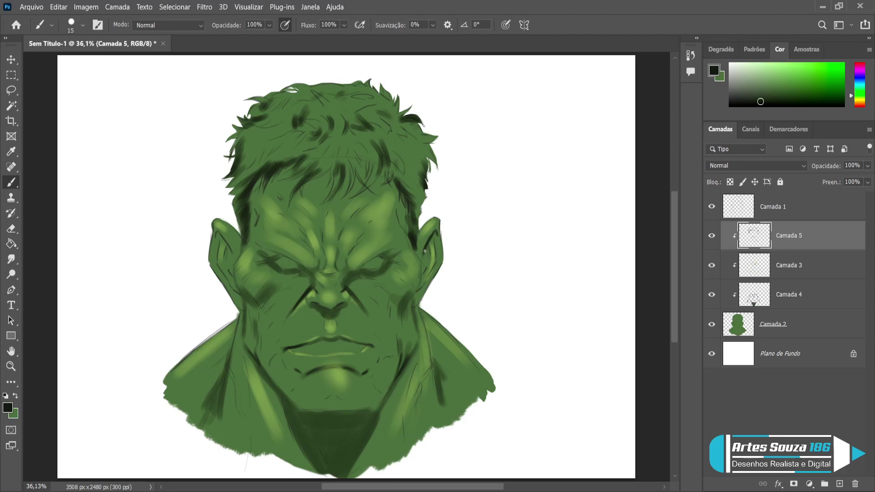
{"action": "key", "text": "bracketright"}
{"action": "key", "text": "bracketleft"}
{"action": "left_click_drag", "start_coordinate": [217, 233], "coordinate": [230, 252]}
{"action": "key", "text": "bracketright"}
{"action": "left_click_drag", "start_coordinate": [226, 264], "coordinate": [216, 250]}
{"action": "key", "text": "bracketleft"}
{"action": "left_click_drag", "start_coordinate": [229, 285], "coordinate": [240, 301]}
Step: Set the brush to 10 px and outline both sides of the face, the jaw and the underside of the chin in near-black
{"action": "key", "text": "bracketleft"}
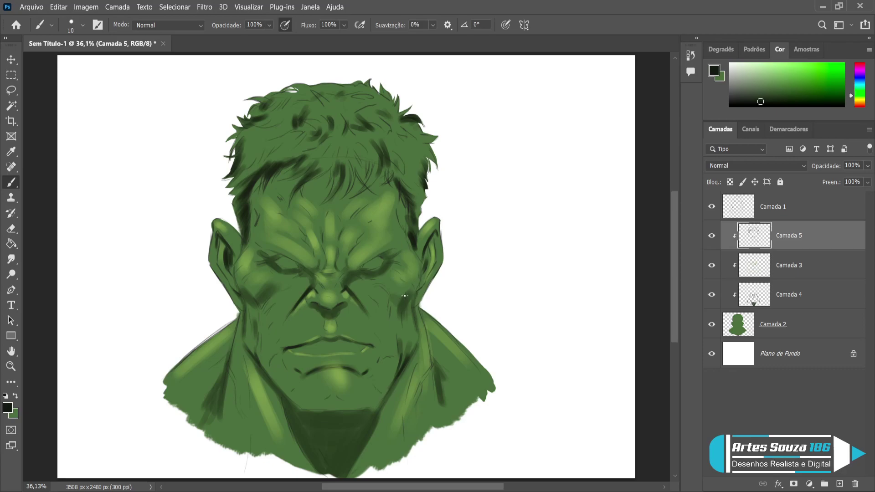
{"action": "left_click_drag", "start_coordinate": [414, 299], "coordinate": [415, 317]}
{"action": "left_click_drag", "start_coordinate": [239, 296], "coordinate": [243, 321]}
{"action": "key", "text": "bracketright"}
{"action": "key", "text": "bracketleft"}
{"action": "left_click_drag", "start_coordinate": [386, 395], "coordinate": [394, 381]}
{"action": "mouse_move", "coordinate": [243, 328]}
{"action": "left_mouse_down"}
{"action": "mouse_move", "coordinate": [245, 348]}
{"action": "mouse_move", "coordinate": [243, 340]}
{"action": "mouse_move", "coordinate": [292, 404]}
{"action": "left_mouse_up"}
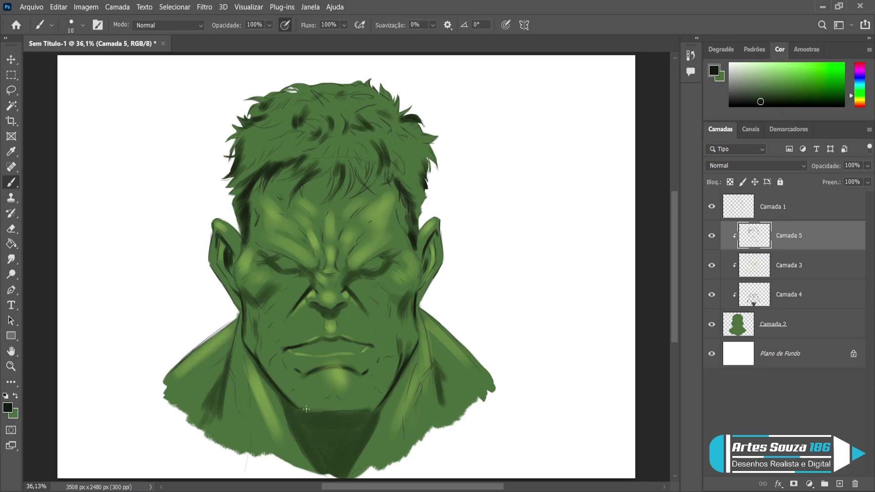
{"action": "mouse_move", "coordinate": [326, 408]}
{"action": "left_mouse_down"}
{"action": "mouse_move", "coordinate": [315, 410]}
{"action": "mouse_move", "coordinate": [365, 410]}
{"action": "left_mouse_up"}
Step: Enlarge the brush to about 40 px and paint the near-black shadow on the neck beneath the chin and jaw
{"action": "key", "text": "bracketright"}
{"action": "key", "text": "bracketright"}
{"action": "key", "text": "bracketright"}
{"action": "key", "text": "bracketright"}
{"action": "key", "text": "bracketright"}
{"action": "key", "text": "bracketright"}
{"action": "key", "text": "bracketright"}
{"action": "key", "text": "bracketright"}
{"action": "mouse_move", "coordinate": [319, 456]}
{"action": "left_mouse_down"}
{"action": "mouse_move", "coordinate": [299, 433]}
{"action": "mouse_move", "coordinate": [327, 476]}
{"action": "mouse_move", "coordinate": [318, 449]}
{"action": "mouse_move", "coordinate": [333, 470]}
{"action": "mouse_move", "coordinate": [350, 451]}
{"action": "mouse_move", "coordinate": [345, 471]}
{"action": "mouse_move", "coordinate": [361, 433]}
{"action": "left_mouse_up"}
{"action": "key", "text": "bracketleft"}
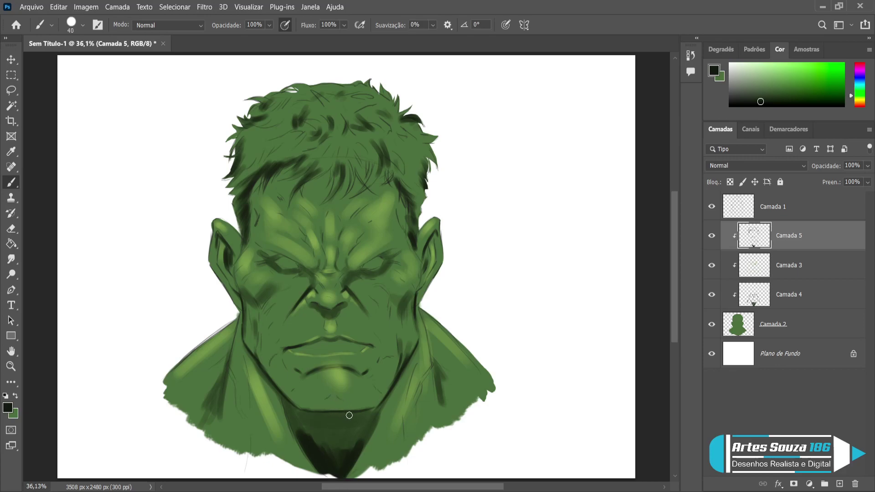
{"action": "mouse_move", "coordinate": [355, 416]}
{"action": "left_mouse_down"}
{"action": "mouse_move", "coordinate": [378, 406]}
{"action": "mouse_move", "coordinate": [369, 407]}
{"action": "left_mouse_up"}
{"action": "left_click_drag", "start_coordinate": [279, 393], "coordinate": [291, 409]}
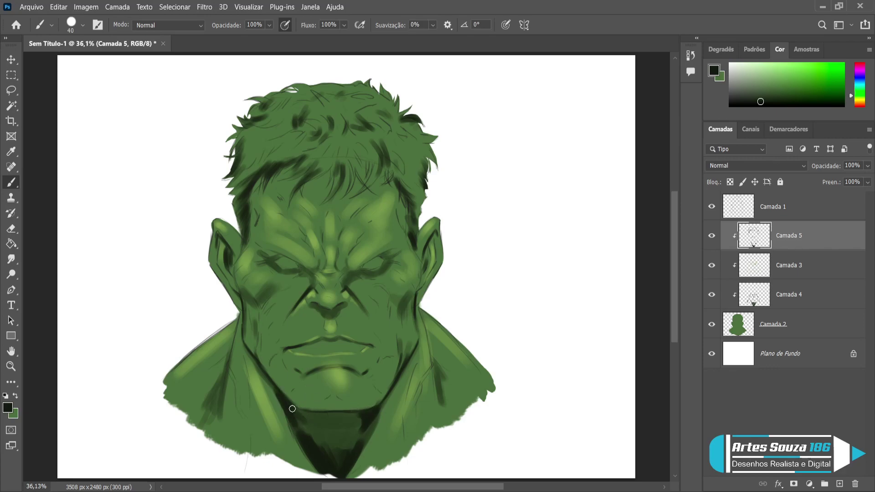
Step: Set the brush to 15 px and paint dark muscle lines down both sides of the neck and onto the shoulders
{"action": "key", "text": "bracketleft"}
{"action": "key", "text": "bracketleft"}
{"action": "key", "text": "bracketleft"}
{"action": "key", "text": "bracketleft"}
{"action": "key", "text": "bracketleft"}
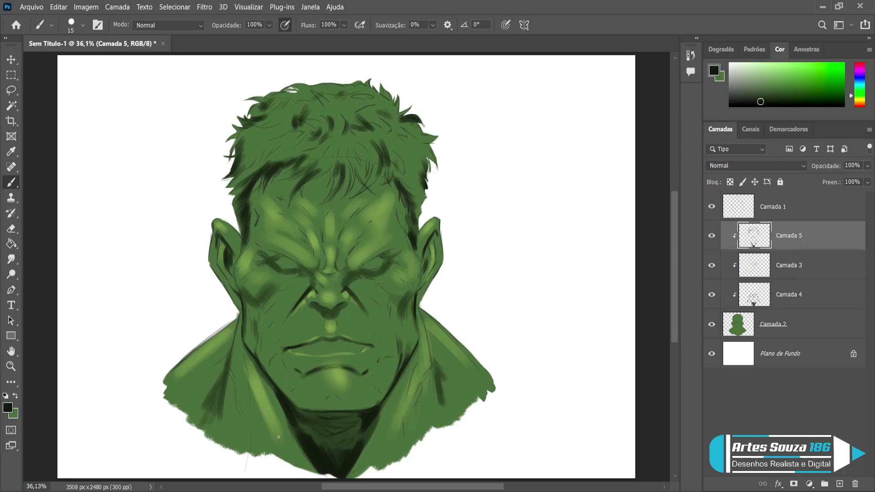
{"action": "left_click_drag", "start_coordinate": [283, 437], "coordinate": [296, 463]}
{"action": "left_click_drag", "start_coordinate": [251, 435], "coordinate": [246, 452]}
{"action": "left_click_drag", "start_coordinate": [231, 377], "coordinate": [231, 403]}
{"action": "mouse_move", "coordinate": [429, 374]}
{"action": "left_mouse_down"}
{"action": "mouse_move", "coordinate": [420, 396]}
{"action": "mouse_move", "coordinate": [406, 394]}
{"action": "mouse_move", "coordinate": [404, 439]}
{"action": "left_mouse_up"}
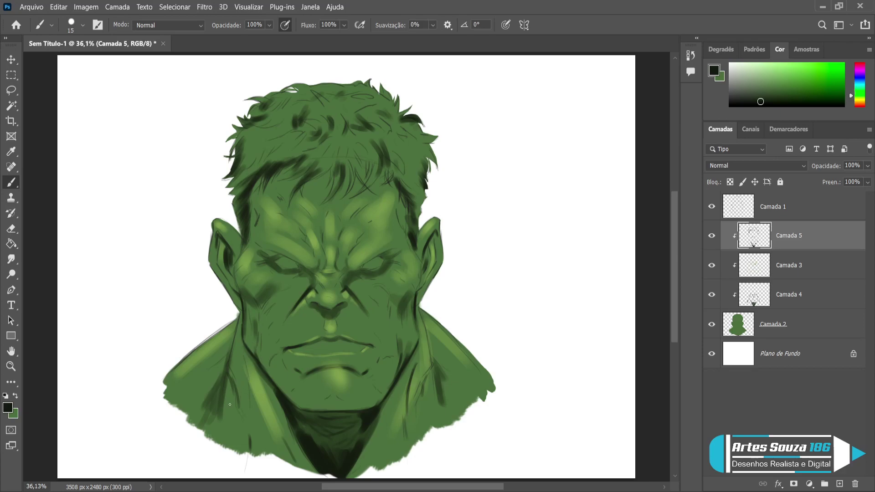
{"action": "left_click_drag", "start_coordinate": [425, 406], "coordinate": [426, 416]}
Step: Set the brush to 9 px and draw dark lines along the brows and the frown wrinkles on the forehead
{"action": "key", "text": "bracketleft"}
{"action": "key", "text": "bracketleft"}
{"action": "left_click_drag", "start_coordinate": [268, 250], "coordinate": [288, 257]}
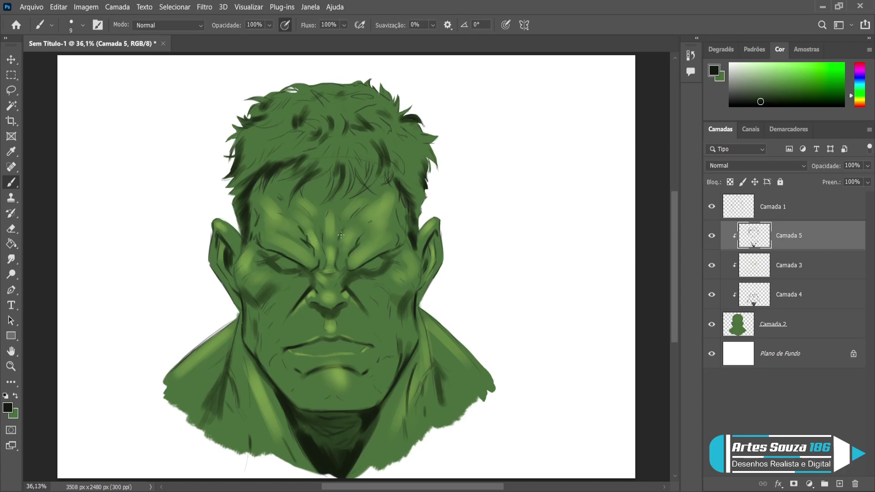
{"action": "left_click_drag", "start_coordinate": [365, 203], "coordinate": [355, 219]}
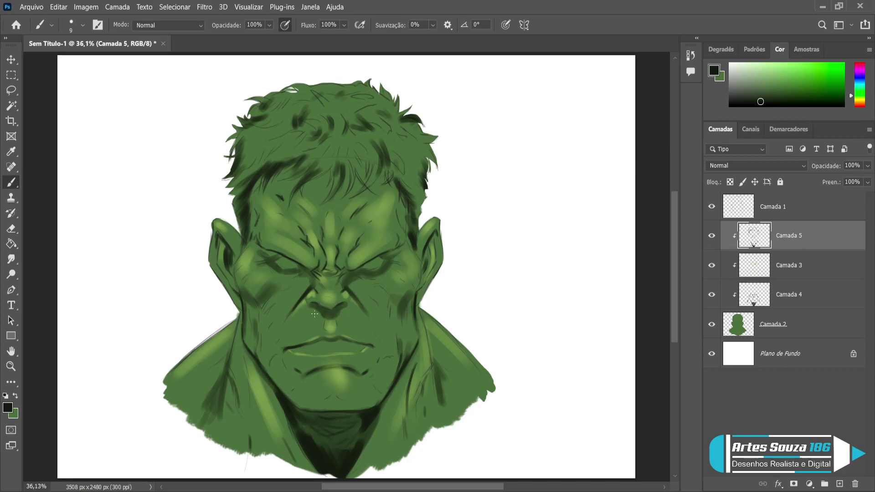
Step: Add fine dark creases with the 9 px brush on both cheeks, around the mouth corners and on the chin
{"action": "left_click_drag", "start_coordinate": [269, 308], "coordinate": [263, 328]}
{"action": "left_click_drag", "start_coordinate": [389, 300], "coordinate": [391, 309]}
{"action": "left_click_drag", "start_coordinate": [277, 355], "coordinate": [270, 367]}
{"action": "left_click_drag", "start_coordinate": [375, 387], "coordinate": [381, 393]}
{"action": "left_click_drag", "start_coordinate": [324, 401], "coordinate": [338, 400]}
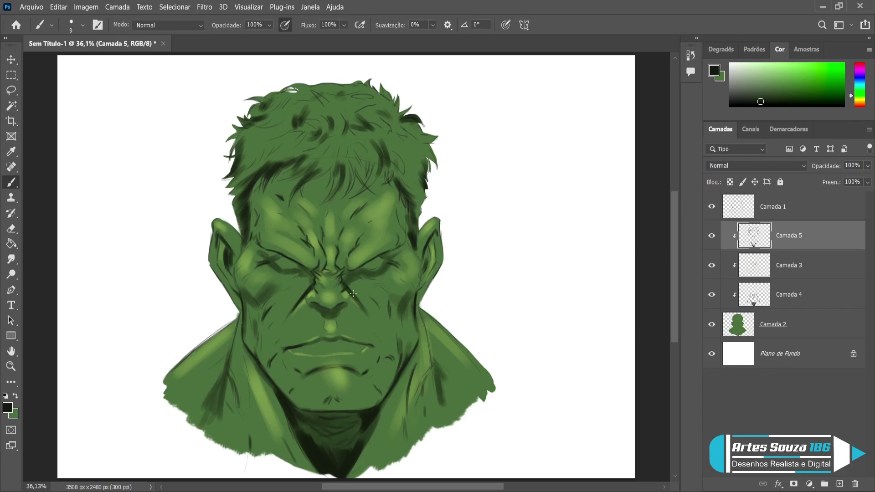
{"action": "left_click_drag", "start_coordinate": [361, 301], "coordinate": [362, 307]}
Step: Darken the nostrils and the underside of the nose, enlarging the brush slightly for the shadow
{"action": "left_click_drag", "start_coordinate": [323, 313], "coordinate": [333, 309]}
{"action": "key", "text": "bracketright"}
{"action": "key", "text": "bracketright"}
{"action": "key", "text": "bracketleft"}
{"action": "left_click_drag", "start_coordinate": [315, 308], "coordinate": [333, 320]}
Step: Enlarge the brush to 70 px and deepen the near-black shadows on the lower neck and beside the neck on both shoulders
{"action": "key", "text": "bracketright"}
{"action": "key", "text": "bracketright"}
{"action": "key", "text": "bracketright"}
{"action": "key", "text": "bracketright"}
{"action": "key", "text": "bracketright"}
{"action": "key", "text": "bracketright"}
{"action": "key", "text": "bracketright"}
{"action": "key", "text": "bracketright"}
{"action": "key", "text": "bracketright"}
{"action": "key", "text": "bracketright"}
{"action": "key", "text": "bracketright"}
{"action": "key", "text": "bracketright"}
{"action": "mouse_move", "coordinate": [337, 469]}
{"action": "left_mouse_down"}
{"action": "mouse_move", "coordinate": [358, 431]}
{"action": "mouse_move", "coordinate": [340, 468]}
{"action": "mouse_move", "coordinate": [350, 445]}
{"action": "left_mouse_up"}
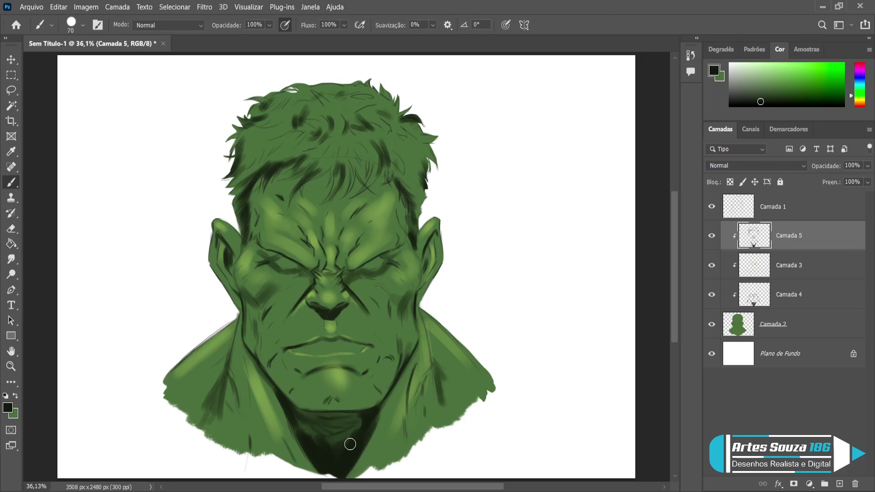
{"action": "mouse_move", "coordinate": [218, 391]}
{"action": "left_mouse_down"}
{"action": "mouse_move", "coordinate": [214, 416]}
{"action": "mouse_move", "coordinate": [223, 375]}
{"action": "mouse_move", "coordinate": [201, 415]}
{"action": "mouse_move", "coordinate": [221, 377]}
{"action": "mouse_move", "coordinate": [190, 417]}
{"action": "mouse_move", "coordinate": [225, 365]}
{"action": "left_mouse_up"}
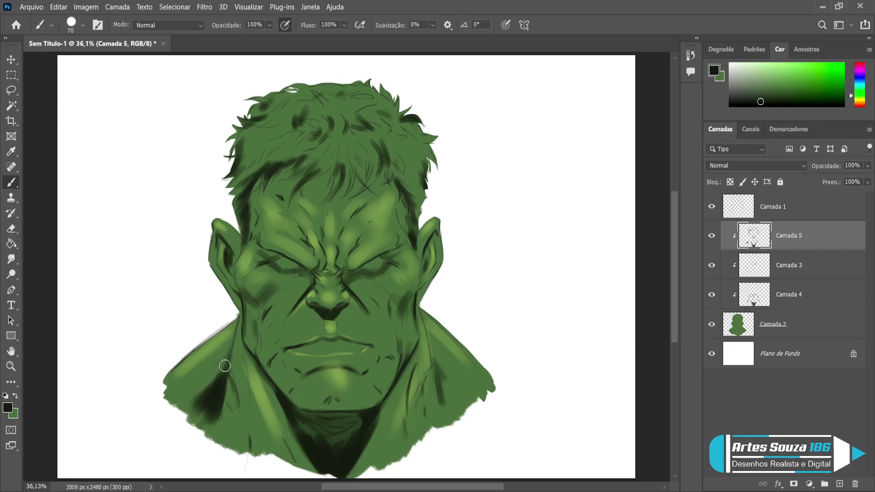
{"action": "mouse_move", "coordinate": [433, 387]}
{"action": "left_mouse_down"}
{"action": "mouse_move", "coordinate": [434, 363]}
{"action": "mouse_move", "coordinate": [446, 381]}
{"action": "mouse_move", "coordinate": [432, 355]}
{"action": "mouse_move", "coordinate": [449, 404]}
{"action": "mouse_move", "coordinate": [437, 373]}
{"action": "mouse_move", "coordinate": [458, 401]}
{"action": "left_mouse_up"}
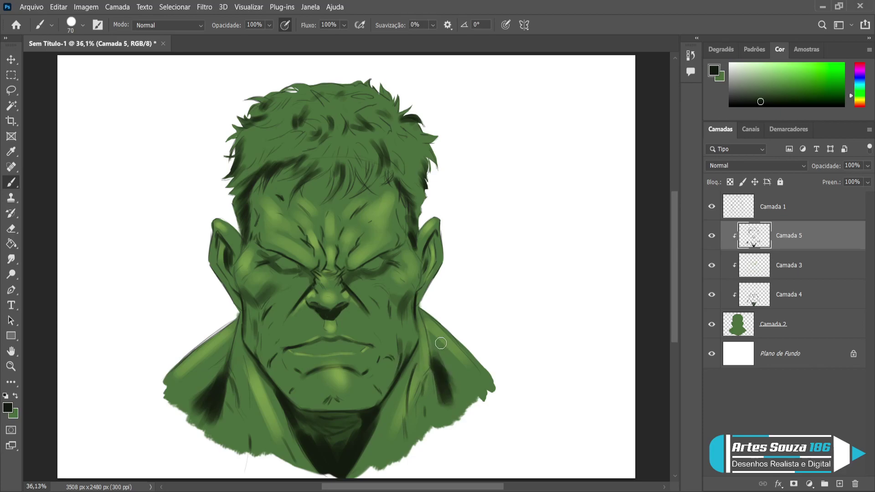
Step: Reduce the brush and paint dark hair strands across the centre and right part of the fringe
{"action": "key", "text": "bracketleft"}
{"action": "key", "text": "bracketleft"}
{"action": "key", "text": "bracketleft"}
{"action": "key", "text": "bracketleft"}
{"action": "key", "text": "bracketleft"}
{"action": "mouse_move", "coordinate": [363, 189]}
{"action": "left_mouse_down"}
{"action": "mouse_move", "coordinate": [359, 184]}
{"action": "mouse_move", "coordinate": [357, 170]}
{"action": "mouse_move", "coordinate": [367, 182]}
{"action": "mouse_move", "coordinate": [358, 164]}
{"action": "mouse_move", "coordinate": [373, 170]}
{"action": "mouse_move", "coordinate": [358, 163]}
{"action": "mouse_move", "coordinate": [371, 158]}
{"action": "mouse_move", "coordinate": [366, 176]}
{"action": "mouse_move", "coordinate": [349, 161]}
{"action": "mouse_move", "coordinate": [349, 178]}
{"action": "mouse_move", "coordinate": [339, 161]}
{"action": "mouse_move", "coordinate": [361, 152]}
{"action": "mouse_move", "coordinate": [341, 181]}
{"action": "mouse_move", "coordinate": [344, 164]}
{"action": "mouse_move", "coordinate": [346, 183]}
{"action": "mouse_move", "coordinate": [348, 162]}
{"action": "mouse_move", "coordinate": [347, 172]}
{"action": "mouse_move", "coordinate": [335, 164]}
{"action": "mouse_move", "coordinate": [330, 197]}
{"action": "left_mouse_up"}
{"action": "key", "text": "bracketright"}
{"action": "key", "text": "bracketleft"}
{"action": "key", "text": "bracketleft"}
{"action": "key", "text": "bracketleft"}
{"action": "left_click_drag", "start_coordinate": [329, 165], "coordinate": [308, 184]}
{"action": "key", "text": "bracketright"}
{"action": "key", "text": "bracketright"}
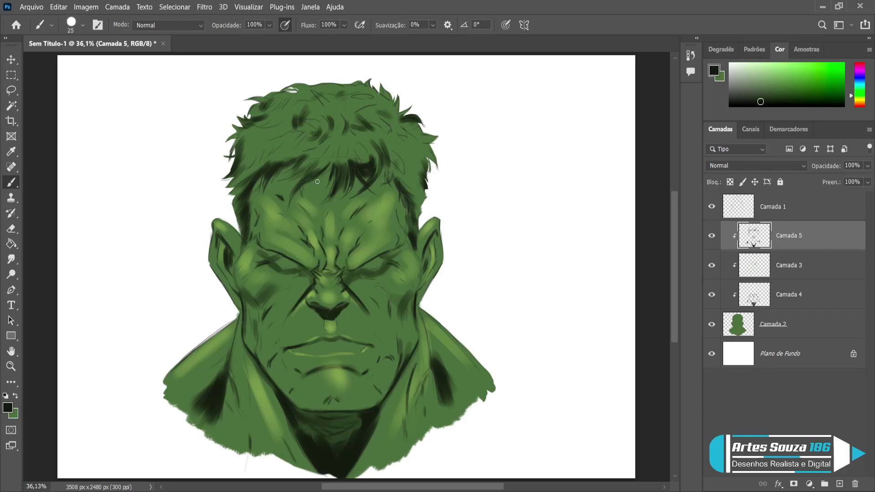
Step: Set the brush to 9 px and draw fine dark strands along the left part of the fringe
{"action": "key", "text": "bracketleft"}
{"action": "key", "text": "bracketleft"}
{"action": "key", "text": "bracketleft"}
{"action": "key", "text": "bracketleft"}
{"action": "mouse_move", "coordinate": [324, 166]}
{"action": "left_mouse_down"}
{"action": "mouse_move", "coordinate": [315, 187]}
{"action": "mouse_move", "coordinate": [325, 163]}
{"action": "mouse_move", "coordinate": [279, 173]}
{"action": "mouse_move", "coordinate": [289, 164]}
{"action": "mouse_move", "coordinate": [274, 182]}
{"action": "mouse_move", "coordinate": [277, 166]}
{"action": "mouse_move", "coordinate": [265, 188]}
{"action": "mouse_move", "coordinate": [273, 163]}
{"action": "mouse_move", "coordinate": [253, 191]}
{"action": "left_mouse_up"}
{"action": "mouse_move", "coordinate": [297, 162]}
{"action": "left_mouse_down"}
{"action": "mouse_move", "coordinate": [277, 181]}
{"action": "mouse_move", "coordinate": [286, 180]}
{"action": "mouse_move", "coordinate": [272, 178]}
{"action": "left_mouse_up"}
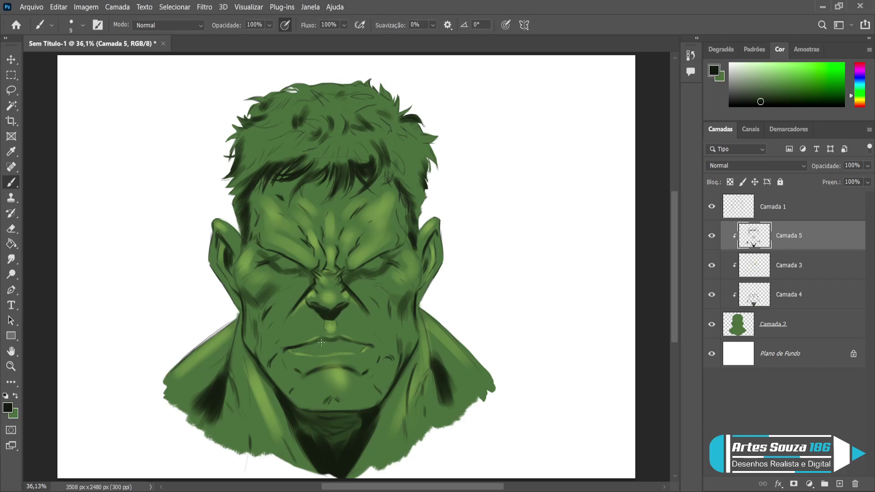
Step: Vary the brush size up to about 20 px and darken the brow shadows and outlines around both eyes
{"action": "key", "text": "bracketright"}
{"action": "key", "text": "bracketright"}
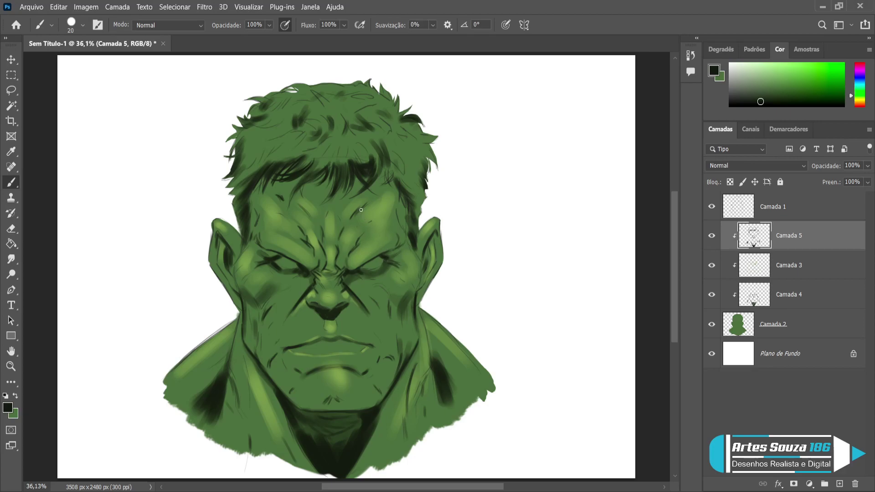
{"action": "key", "text": "bracketleft"}
{"action": "key", "text": "bracketleft"}
{"action": "key", "text": "bracketright"}
{"action": "key", "text": "bracketright"}
{"action": "key", "text": "bracketright"}
{"action": "key", "text": "bracketleft"}
{"action": "key", "text": "bracketleft"}
{"action": "key", "text": "bracketleft"}
Step: Paint fine dark strokes below the lower lip and across the chin, finishing with a 10 px brush
{"action": "mouse_move", "coordinate": [317, 361]}
{"action": "left_mouse_down"}
{"action": "mouse_move", "coordinate": [313, 367]}
{"action": "mouse_move", "coordinate": [345, 360]}
{"action": "left_mouse_up"}
{"action": "key", "text": "bracketright"}
{"action": "left_click_drag", "start_coordinate": [315, 391], "coordinate": [337, 386]}
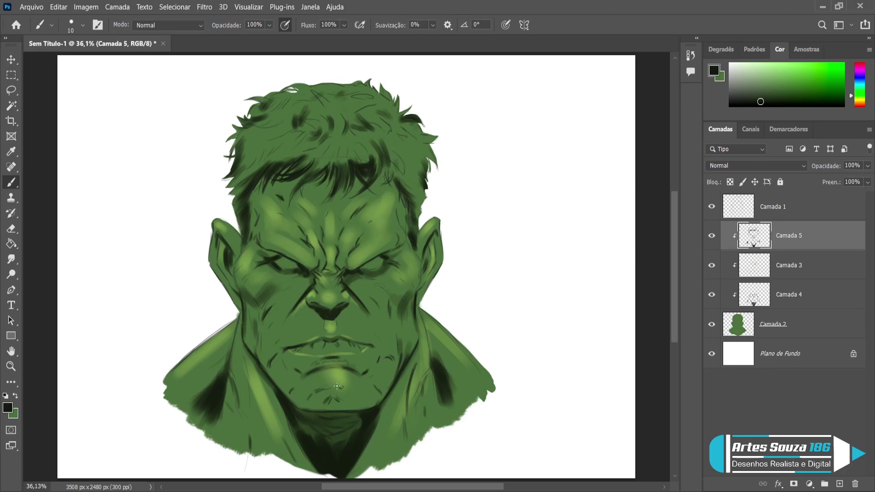
Step: Add a new layer above Camada 5 and choose a light green as the painting colour for the Brush tool
{"action": "left_click", "coordinate": [840, 484]}
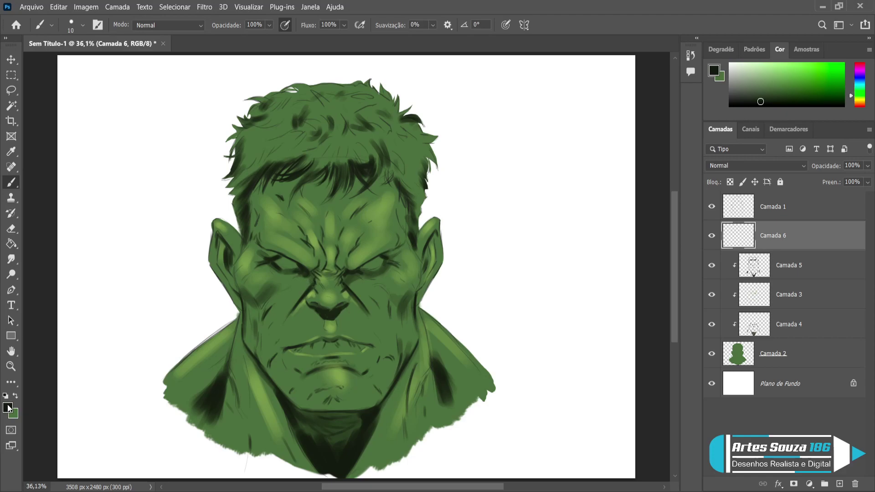
{"action": "key", "text": "i"}
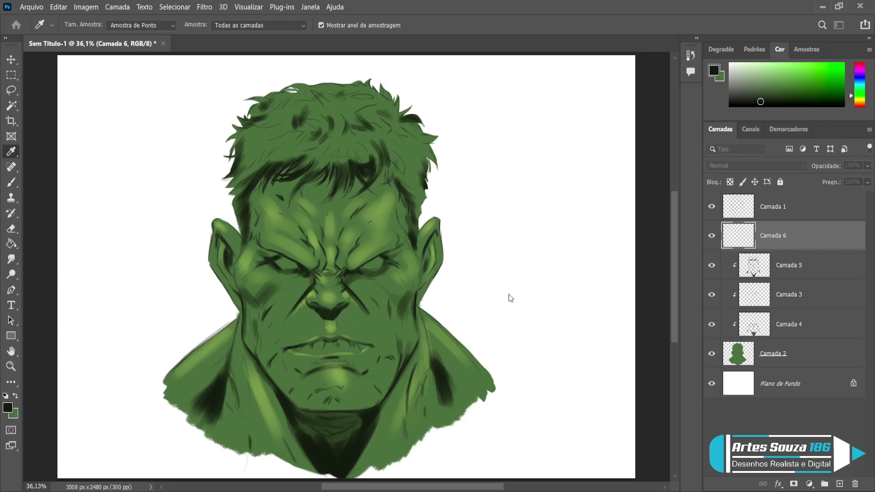
{"action": "left_click", "coordinate": [351, 312]}
{"action": "key", "text": "b"}
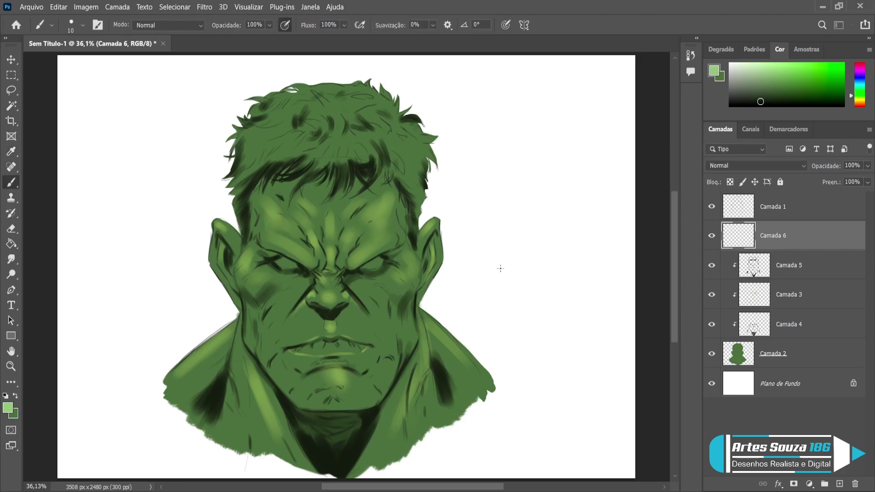
Step: Turn on pen pressure for brush size and fill both eyes with light green, using a textured brush of about 30 px
{"action": "left_click", "coordinate": [505, 24]}
{"action": "key", "text": "bracketright"}
{"action": "key", "text": "bracketright"}
{"action": "key", "text": "bracketright"}
{"action": "key", "text": "bracketright"}
{"action": "key", "text": "bracketright"}
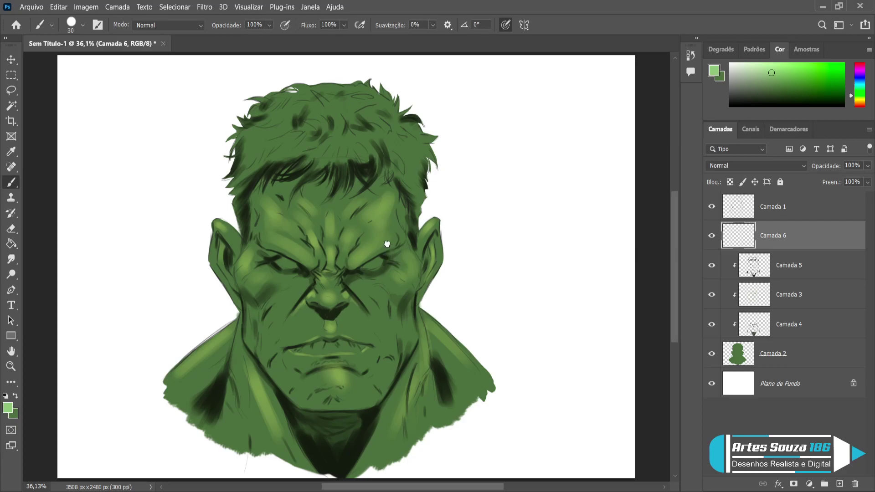
{"action": "key", "text": "."}
{"action": "mouse_move", "coordinate": [376, 261]}
{"action": "left_mouse_down"}
{"action": "mouse_move", "coordinate": [383, 258]}
{"action": "mouse_move", "coordinate": [369, 267]}
{"action": "mouse_move", "coordinate": [377, 265]}
{"action": "left_mouse_up"}
{"action": "key", "text": "bracketleft"}
{"action": "key", "text": "bracketleft"}
{"action": "key", "text": "bracketright"}
{"action": "mouse_move", "coordinate": [282, 260]}
{"action": "left_mouse_down"}
{"action": "mouse_move", "coordinate": [275, 262]}
{"action": "mouse_move", "coordinate": [288, 264]}
{"action": "left_mouse_up"}
{"action": "key", "text": "bracketleft"}
{"action": "left_click_drag", "start_coordinate": [297, 266], "coordinate": [278, 263]}
{"action": "left_click_drag", "start_coordinate": [294, 264], "coordinate": [282, 267]}
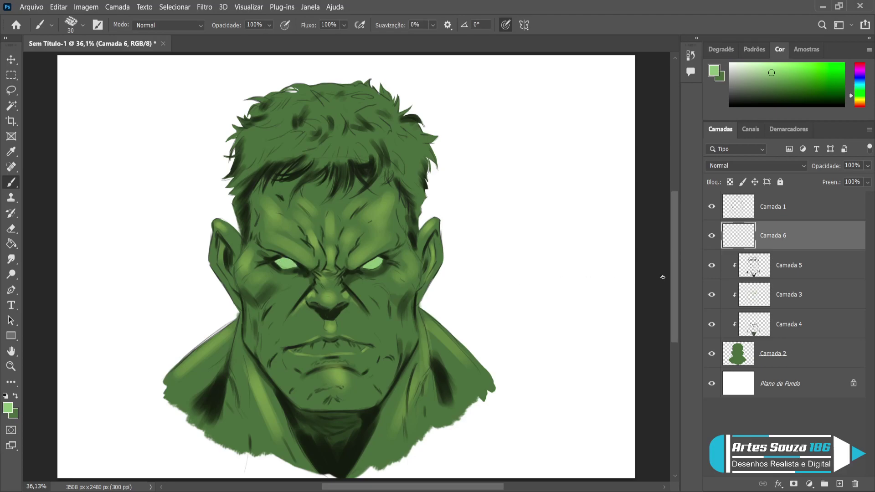
Step: Return to Camada 5, sample the dark hair colour, and paint creases at both outer eye corners with a 20 px brush
{"action": "left_click", "coordinate": [791, 279]}
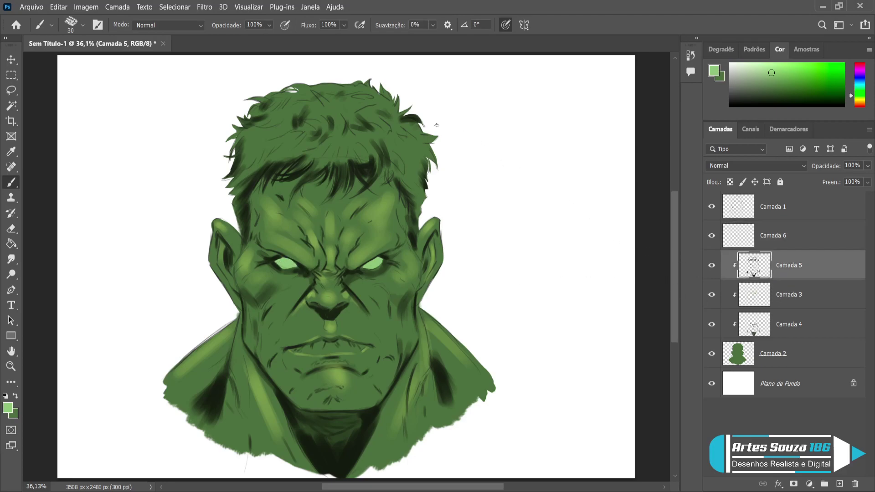
{"action": "left_click", "coordinate": [414, 117], "text": "alt"}
{"action": "key", "text": "bracketleft"}
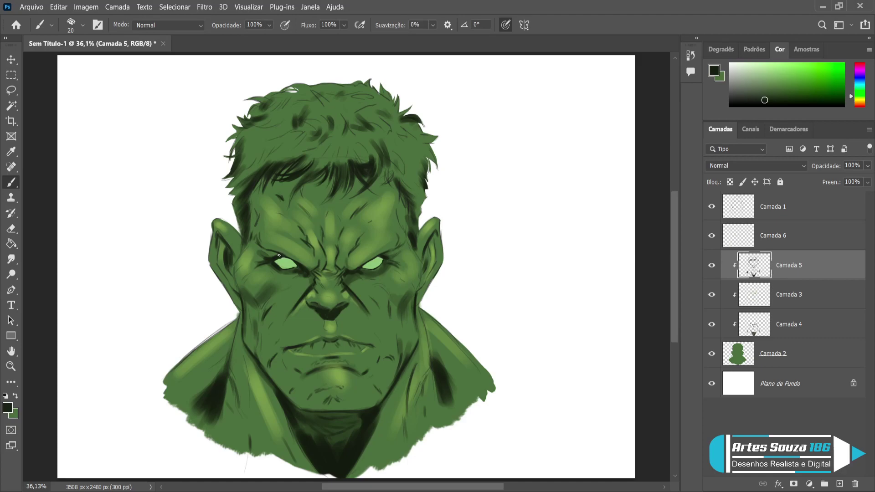
{"action": "left_click_drag", "start_coordinate": [254, 258], "coordinate": [265, 261]}
{"action": "mouse_move", "coordinate": [398, 257]}
{"action": "left_mouse_down"}
{"action": "mouse_move", "coordinate": [413, 264]}
{"action": "mouse_move", "coordinate": [416, 256]}
{"action": "left_mouse_up"}
Step: Paint dark textured strokes down both outer edges of the face beside the ears and above the right brow
{"action": "left_click_drag", "start_coordinate": [421, 264], "coordinate": [414, 302]}
{"action": "mouse_move", "coordinate": [244, 242]}
{"action": "left_mouse_down"}
{"action": "mouse_move", "coordinate": [232, 280]}
{"action": "mouse_move", "coordinate": [235, 265]}
{"action": "mouse_move", "coordinate": [238, 290]}
{"action": "left_mouse_up"}
{"action": "mouse_move", "coordinate": [374, 226]}
{"action": "left_mouse_down"}
{"action": "mouse_move", "coordinate": [370, 234]}
{"action": "mouse_move", "coordinate": [377, 217]}
{"action": "left_mouse_up"}
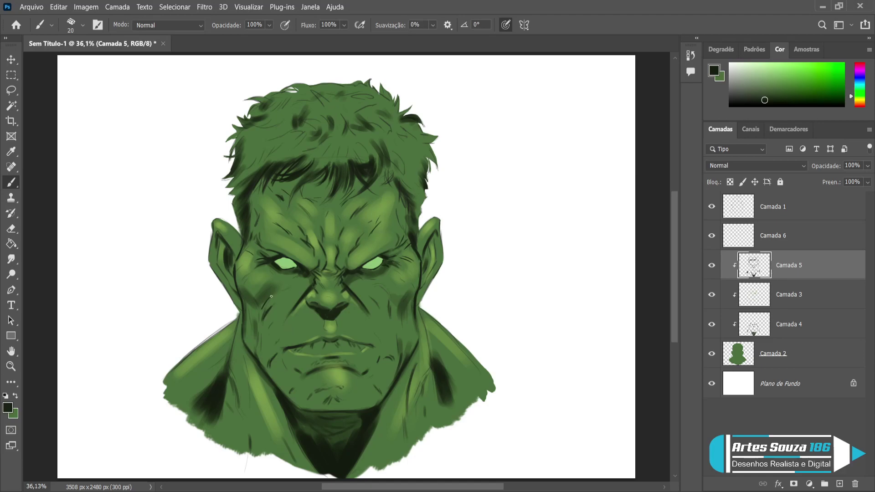
Step: Paint thin dark creases on both cheeks and along both sides of the neck on Camada 5 with the 20 px brush
{"action": "left_click_drag", "start_coordinate": [256, 301], "coordinate": [260, 355]}
{"action": "mouse_move", "coordinate": [404, 306]}
{"action": "left_mouse_down"}
{"action": "mouse_move", "coordinate": [401, 327]}
{"action": "mouse_move", "coordinate": [407, 324]}
{"action": "left_mouse_up"}
{"action": "left_click_drag", "start_coordinate": [387, 411], "coordinate": [371, 455]}
{"action": "mouse_move", "coordinate": [259, 406]}
{"action": "left_mouse_down"}
{"action": "mouse_move", "coordinate": [268, 430]}
{"action": "mouse_move", "coordinate": [277, 426]}
{"action": "left_mouse_up"}
{"action": "mouse_move", "coordinate": [228, 364]}
{"action": "left_mouse_down"}
{"action": "mouse_move", "coordinate": [234, 396]}
{"action": "mouse_move", "coordinate": [233, 381]}
{"action": "left_mouse_up"}
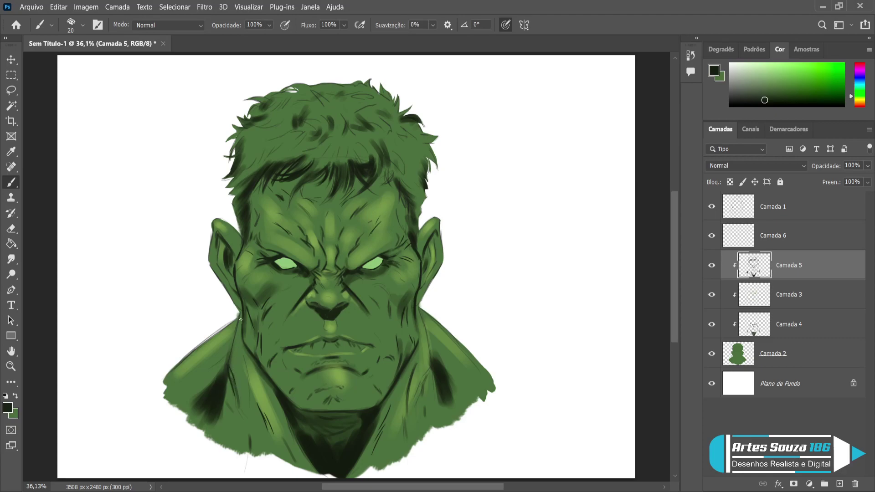
Step: Paint dark lines from the jaw down both neck edges and reinforce the line between the lips
{"action": "left_click_drag", "start_coordinate": [240, 313], "coordinate": [235, 341]}
{"action": "mouse_move", "coordinate": [417, 307]}
{"action": "left_mouse_down"}
{"action": "mouse_move", "coordinate": [436, 376]}
{"action": "mouse_move", "coordinate": [427, 324]}
{"action": "mouse_move", "coordinate": [432, 360]}
{"action": "left_mouse_up"}
{"action": "left_click_drag", "start_coordinate": [292, 347], "coordinate": [308, 344]}
{"action": "left_click_drag", "start_coordinate": [350, 341], "coordinate": [356, 341]}
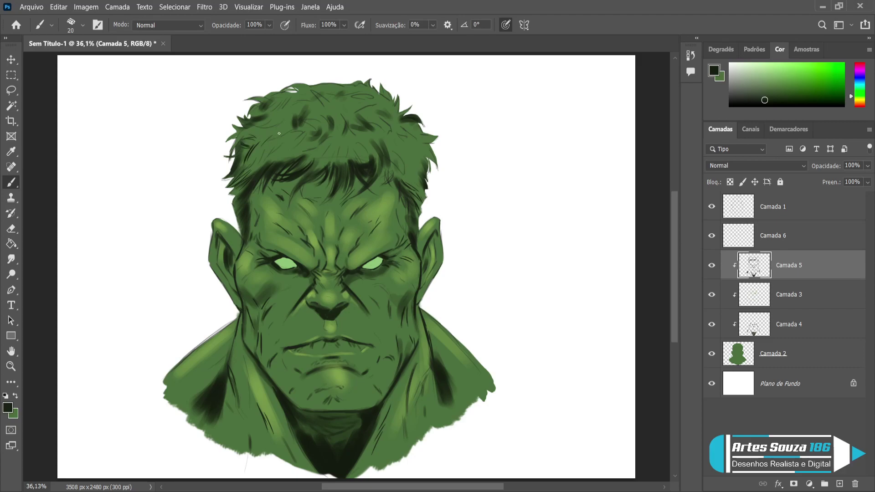
Step: Paint fine dark hair strands over the left side of the hair, the fringe and both temples
{"action": "mouse_move", "coordinate": [278, 129]}
{"action": "left_mouse_down"}
{"action": "mouse_move", "coordinate": [262, 145]}
{"action": "mouse_move", "coordinate": [277, 119]}
{"action": "mouse_move", "coordinate": [249, 121]}
{"action": "left_mouse_up"}
{"action": "left_click_drag", "start_coordinate": [299, 151], "coordinate": [277, 158]}
{"action": "left_click_drag", "start_coordinate": [297, 134], "coordinate": [266, 158]}
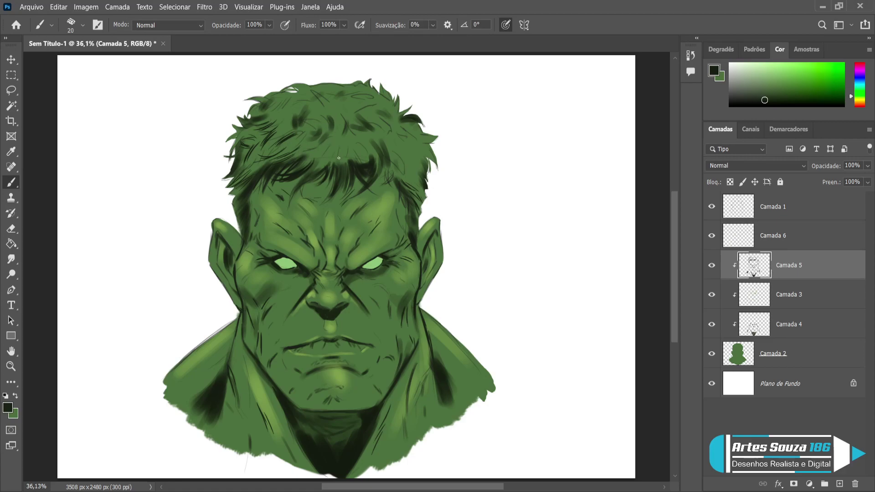
{"action": "mouse_move", "coordinate": [324, 148]}
{"action": "left_mouse_down"}
{"action": "mouse_move", "coordinate": [329, 167]}
{"action": "mouse_move", "coordinate": [315, 160]}
{"action": "mouse_move", "coordinate": [328, 161]}
{"action": "mouse_move", "coordinate": [319, 151]}
{"action": "left_mouse_up"}
{"action": "mouse_move", "coordinate": [393, 149]}
{"action": "left_mouse_down"}
{"action": "mouse_move", "coordinate": [407, 156]}
{"action": "mouse_move", "coordinate": [400, 154]}
{"action": "left_mouse_up"}
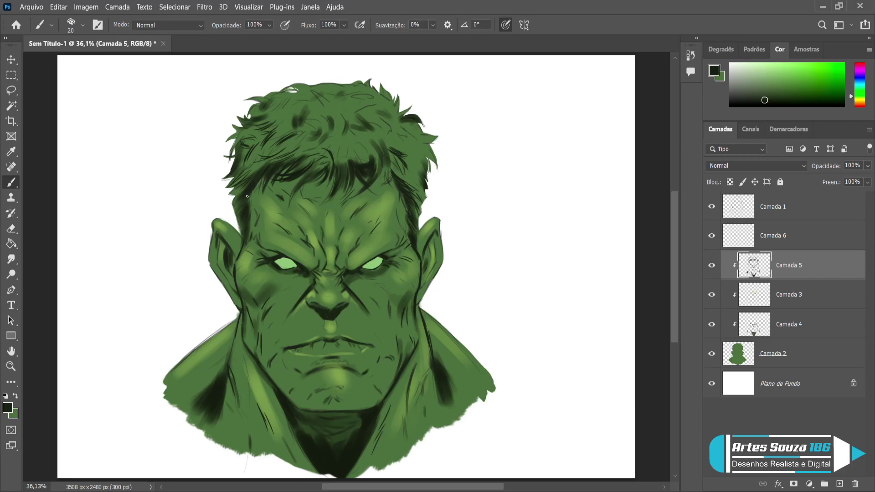
{"action": "left_click_drag", "start_coordinate": [258, 177], "coordinate": [241, 215]}
{"action": "mouse_move", "coordinate": [409, 151]}
{"action": "left_mouse_down"}
{"action": "mouse_move", "coordinate": [423, 161]}
{"action": "mouse_move", "coordinate": [422, 146]}
{"action": "mouse_move", "coordinate": [426, 167]}
{"action": "mouse_move", "coordinate": [415, 162]}
{"action": "mouse_move", "coordinate": [417, 178]}
{"action": "mouse_move", "coordinate": [410, 160]}
{"action": "mouse_move", "coordinate": [404, 173]}
{"action": "mouse_move", "coordinate": [417, 182]}
{"action": "mouse_move", "coordinate": [391, 163]}
{"action": "mouse_move", "coordinate": [384, 147]}
{"action": "mouse_move", "coordinate": [394, 149]}
{"action": "mouse_move", "coordinate": [385, 163]}
{"action": "mouse_move", "coordinate": [383, 144]}
{"action": "mouse_move", "coordinate": [394, 177]}
{"action": "left_mouse_up"}
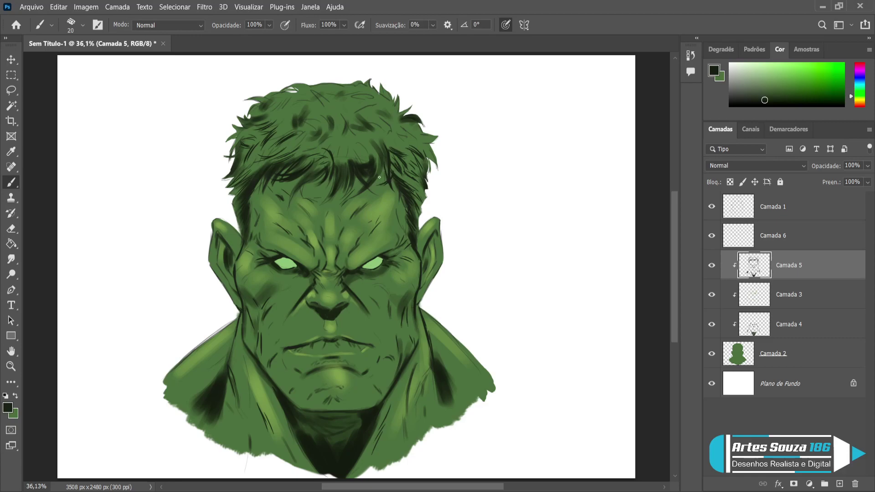
Step: Add dark strands to the right part of the fringe and across the crown of the hair
{"action": "left_click_drag", "start_coordinate": [385, 160], "coordinate": [367, 189]}
{"action": "left_click_drag", "start_coordinate": [380, 141], "coordinate": [377, 169]}
{"action": "mouse_move", "coordinate": [348, 93]}
{"action": "left_mouse_down"}
{"action": "mouse_move", "coordinate": [321, 95]}
{"action": "mouse_move", "coordinate": [332, 93]}
{"action": "mouse_move", "coordinate": [296, 118]}
{"action": "mouse_move", "coordinate": [304, 126]}
{"action": "mouse_move", "coordinate": [308, 106]}
{"action": "mouse_move", "coordinate": [292, 117]}
{"action": "mouse_move", "coordinate": [319, 123]}
{"action": "mouse_move", "coordinate": [312, 118]}
{"action": "mouse_move", "coordinate": [324, 122]}
{"action": "mouse_move", "coordinate": [323, 112]}
{"action": "mouse_move", "coordinate": [340, 125]}
{"action": "mouse_move", "coordinate": [322, 144]}
{"action": "mouse_move", "coordinate": [331, 154]}
{"action": "mouse_move", "coordinate": [346, 139]}
{"action": "mouse_move", "coordinate": [355, 137]}
{"action": "mouse_move", "coordinate": [335, 153]}
{"action": "mouse_move", "coordinate": [360, 137]}
{"action": "mouse_move", "coordinate": [358, 147]}
{"action": "mouse_move", "coordinate": [364, 136]}
{"action": "mouse_move", "coordinate": [337, 165]}
{"action": "left_mouse_up"}
{"action": "left_click_drag", "start_coordinate": [347, 157], "coordinate": [343, 170]}
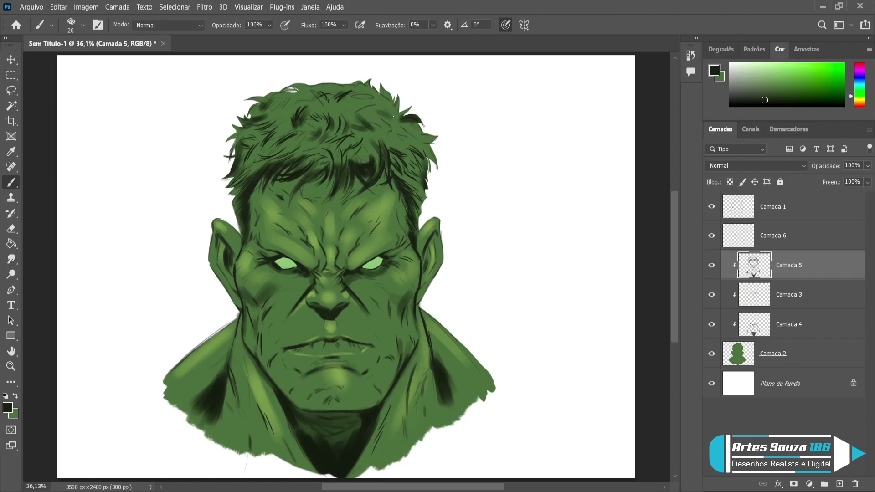
{"action": "mouse_move", "coordinate": [395, 118]}
{"action": "left_mouse_down"}
{"action": "mouse_move", "coordinate": [388, 132]}
{"action": "mouse_move", "coordinate": [387, 112]}
{"action": "mouse_move", "coordinate": [370, 98]}
{"action": "mouse_move", "coordinate": [359, 112]}
{"action": "mouse_move", "coordinate": [345, 110]}
{"action": "mouse_move", "coordinate": [352, 114]}
{"action": "left_mouse_up"}
{"action": "left_click_drag", "start_coordinate": [294, 98], "coordinate": [284, 108]}
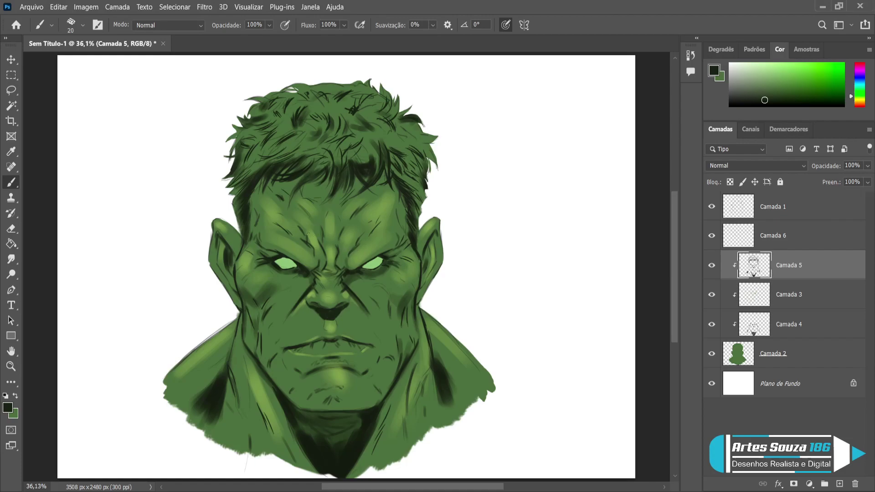
Step: Lock the transparent pixels of Camada 6 and sample near-black from the neck shadow as the painting colour
{"action": "left_click", "coordinate": [801, 237]}
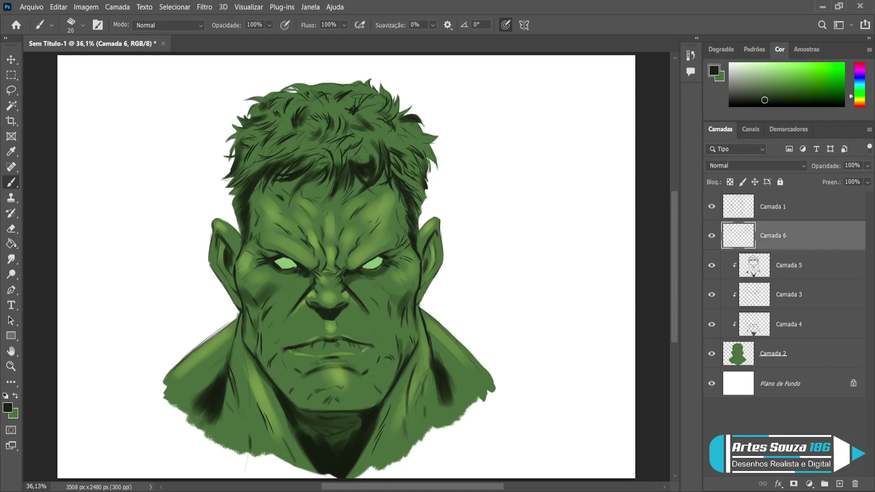
{"action": "left_click", "coordinate": [284, 265], "text": "alt"}
{"action": "left_click", "coordinate": [730, 182]}
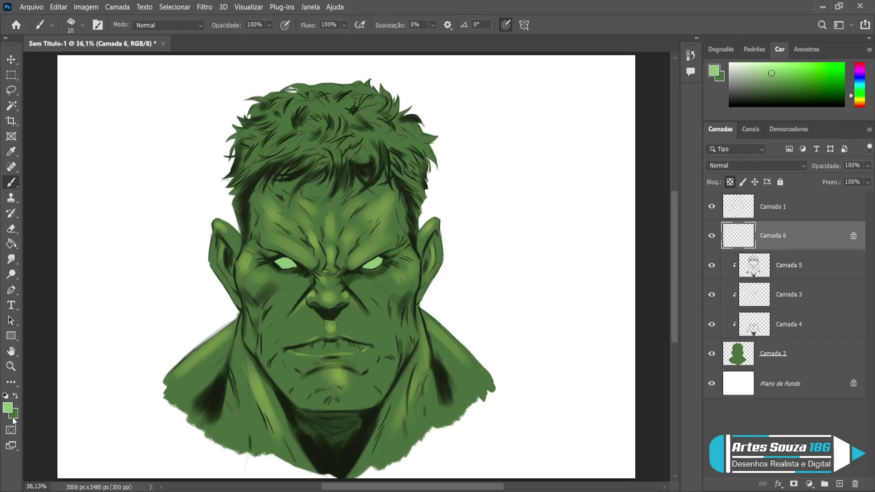
{"action": "left_click", "coordinate": [320, 453], "text": "alt"}
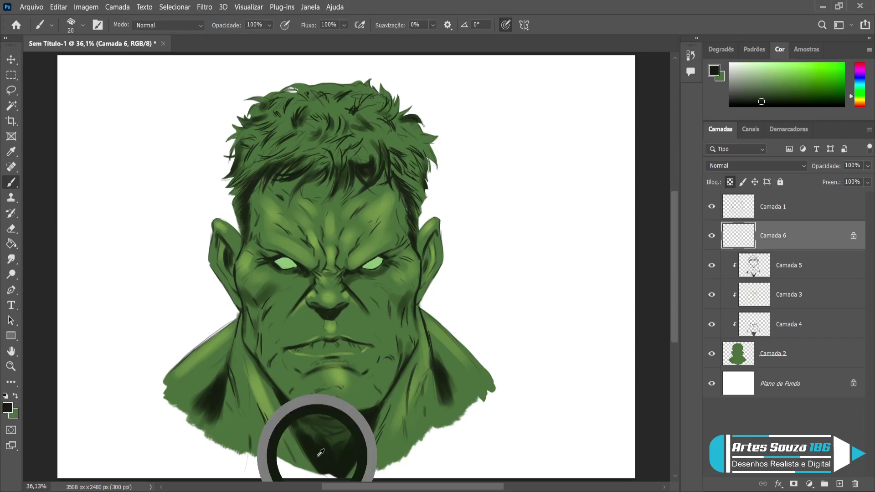
Step: Paint near-black upper shading and irises inside both light green eyes with a 45 px brush
{"action": "key", "text": "bracketright"}
{"action": "key", "text": "bracketright"}
{"action": "key", "text": "bracketright"}
{"action": "key", "text": "bracketright"}
{"action": "key", "text": "bracketright"}
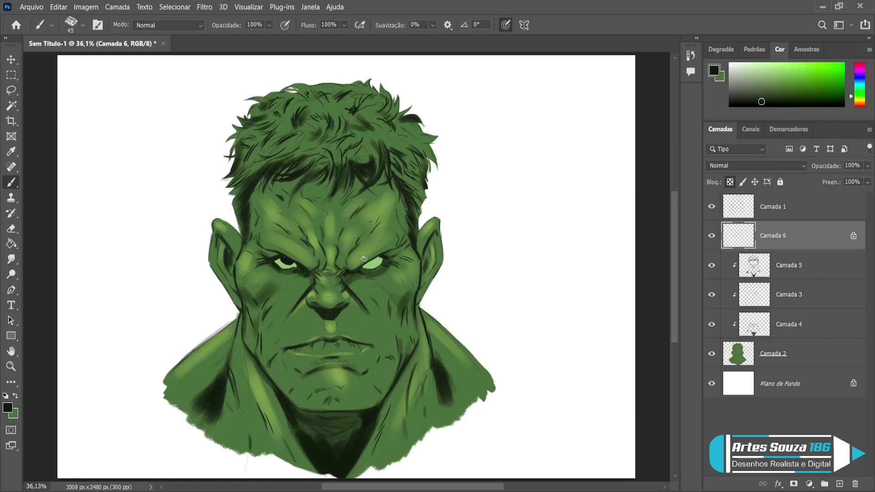
{"action": "left_click_drag", "start_coordinate": [368, 263], "coordinate": [376, 258]}
Step: Paint light green iris details with a round 15 px brush, using pressure for opacity instead of size, and add white eye highlights
{"action": "left_click", "coordinate": [282, 266], "text": "alt"}
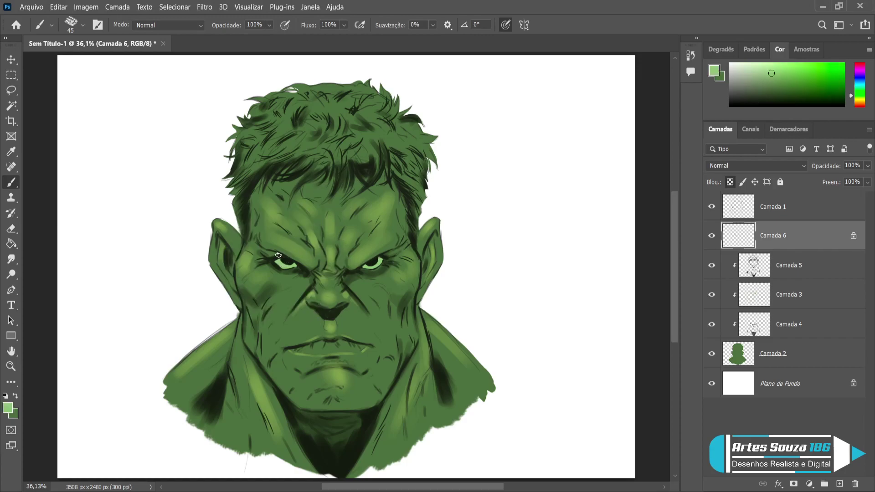
{"action": "key", "text": "comma"}
{"action": "key", "text": "bracketleft"}
{"action": "key", "text": "bracketleft"}
{"action": "left_click", "coordinate": [505, 25]}
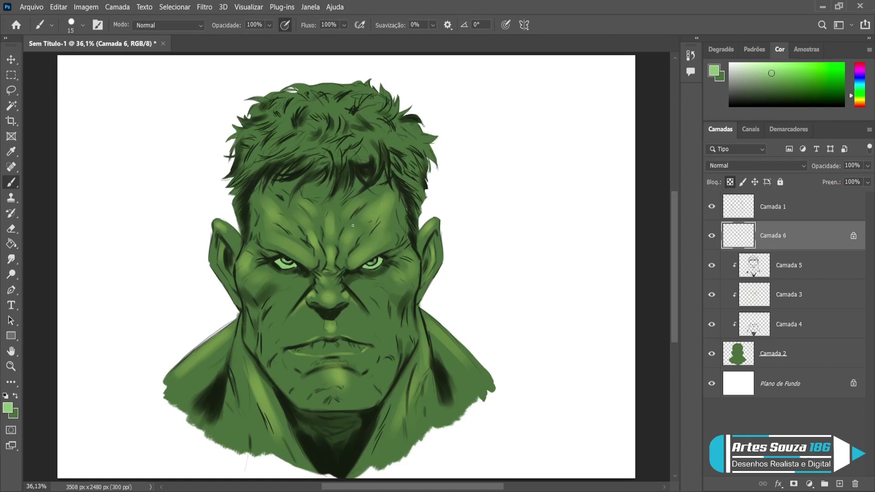
{"action": "left_click", "coordinate": [464, 153], "text": "alt"}
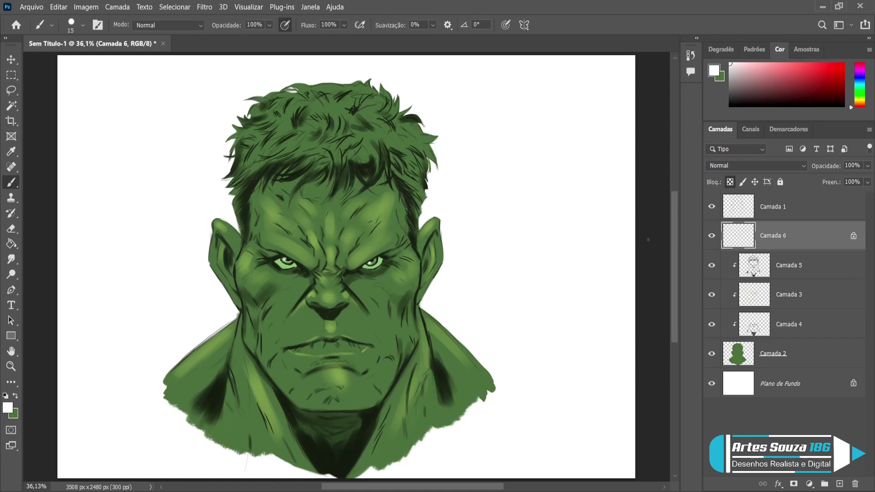
Step: Add a layer above Camada 5, clip it, set its blend mode to Multiplicação, and sample the mid-green skin colour
{"action": "left_click", "coordinate": [787, 276]}
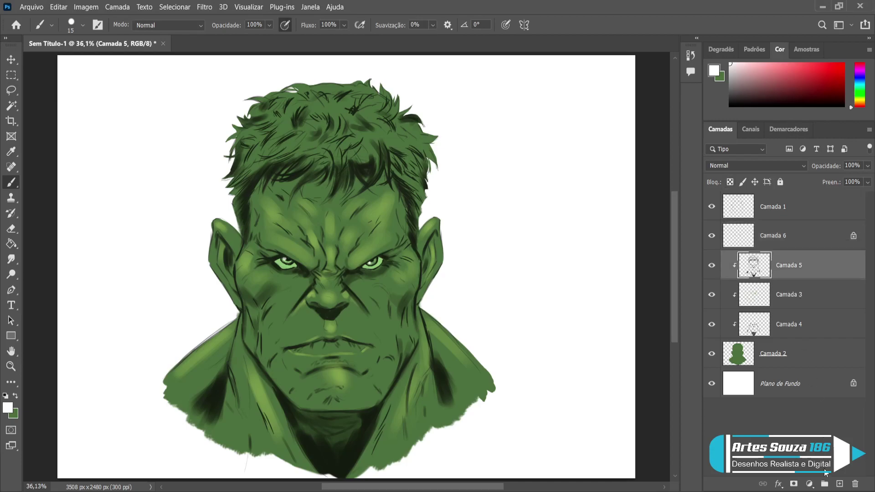
{"action": "left_click", "coordinate": [838, 484]}
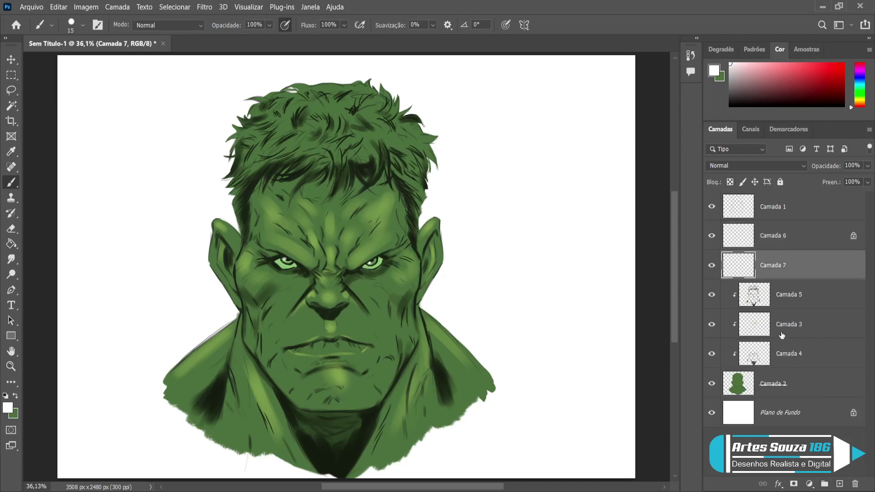
{"action": "left_click", "coordinate": [788, 279], "text": "alt"}
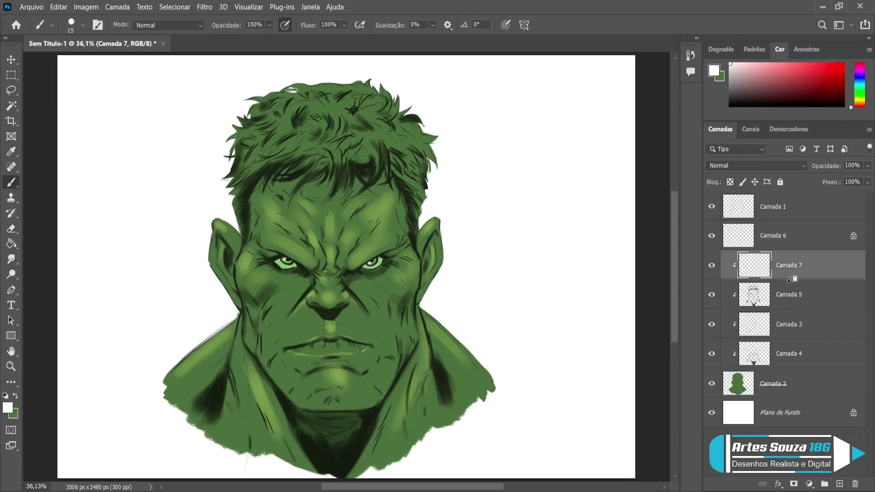
{"action": "left_click", "coordinate": [353, 318], "text": "alt"}
{"action": "scroll", "coordinate": [729, 164], "scroll_direction": "down", "scroll_amount": 3}
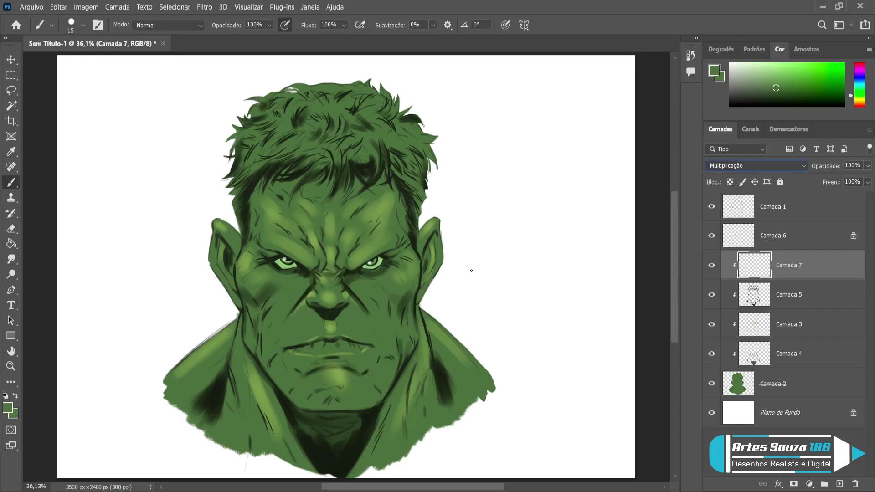
Step: Paint soft multiplied shadows between the brows and around the left eye on Camada 7 with a 70 px brush
{"action": "key", "text": "bracketright"}
{"action": "key", "text": "bracketright"}
{"action": "key", "text": "bracketright"}
{"action": "key", "text": "bracketright"}
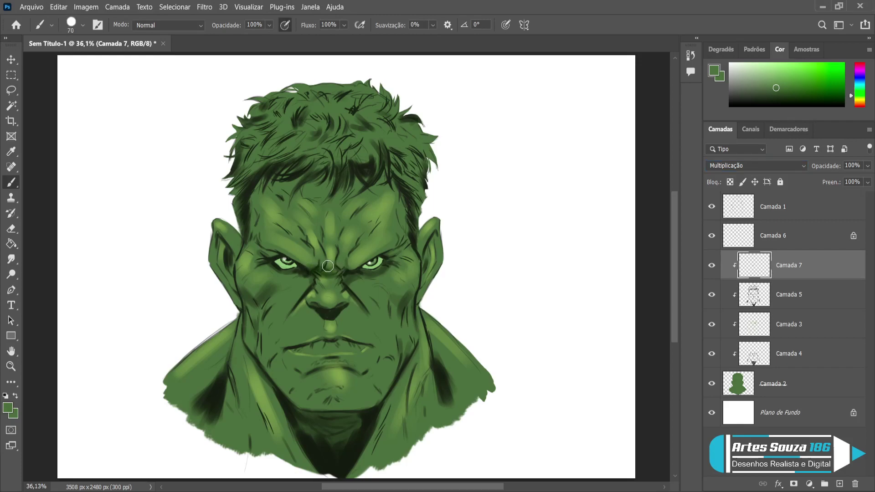
{"action": "mouse_move", "coordinate": [325, 272]}
{"action": "left_mouse_down"}
{"action": "mouse_move", "coordinate": [298, 265]}
{"action": "mouse_move", "coordinate": [286, 273]}
{"action": "mouse_move", "coordinate": [296, 270]}
{"action": "mouse_move", "coordinate": [256, 251]}
{"action": "mouse_move", "coordinate": [252, 263]}
{"action": "mouse_move", "coordinate": [279, 260]}
{"action": "mouse_move", "coordinate": [282, 291]}
{"action": "mouse_move", "coordinate": [303, 275]}
{"action": "mouse_move", "coordinate": [274, 293]}
{"action": "mouse_move", "coordinate": [301, 273]}
{"action": "mouse_move", "coordinate": [265, 290]}
{"action": "mouse_move", "coordinate": [299, 272]}
{"action": "left_mouse_up"}
{"action": "key", "text": "bracketleft"}
{"action": "key", "text": "bracketleft"}
{"action": "key", "text": "bracketleft"}
{"action": "key", "text": "bracketright"}
{"action": "key", "text": "bracketright"}
{"action": "key", "text": "bracketright"}
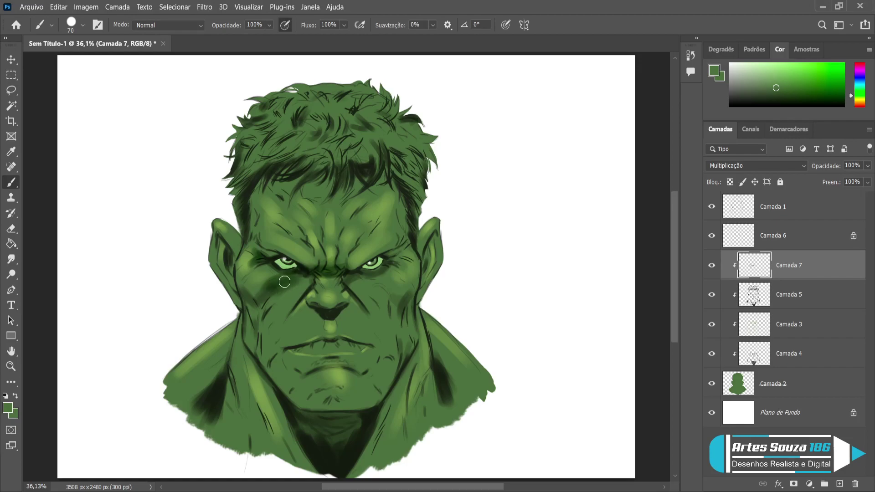
Step: Shade below the right eye and the underside of the nose on Camada 7
{"action": "mouse_move", "coordinate": [348, 287]}
{"action": "left_mouse_down"}
{"action": "mouse_move", "coordinate": [350, 276]}
{"action": "mouse_move", "coordinate": [394, 264]}
{"action": "mouse_move", "coordinate": [382, 283]}
{"action": "left_mouse_up"}
{"action": "mouse_move", "coordinate": [336, 306]}
{"action": "left_mouse_down"}
{"action": "mouse_move", "coordinate": [316, 308]}
{"action": "mouse_move", "coordinate": [335, 314]}
{"action": "left_mouse_up"}
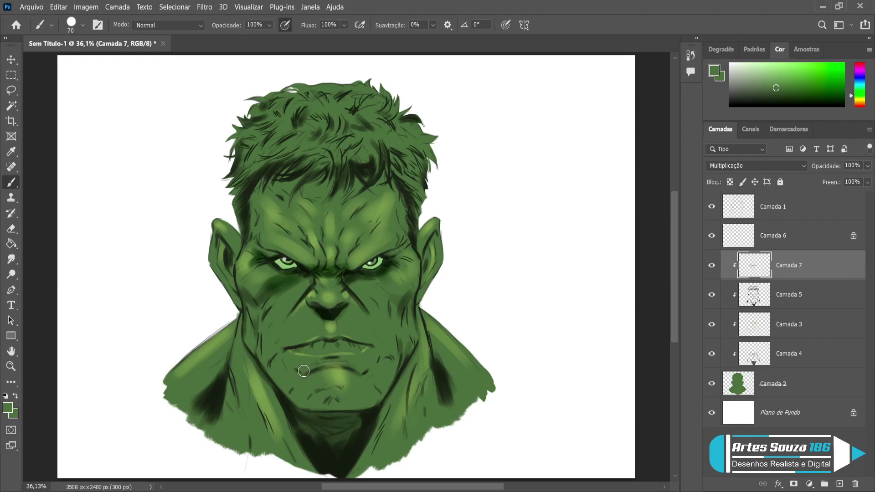
{"action": "key", "text": "bracketright"}
{"action": "key", "text": "bracketleft"}
{"action": "key", "text": "bracketleft"}
{"action": "key", "text": "bracketleft"}
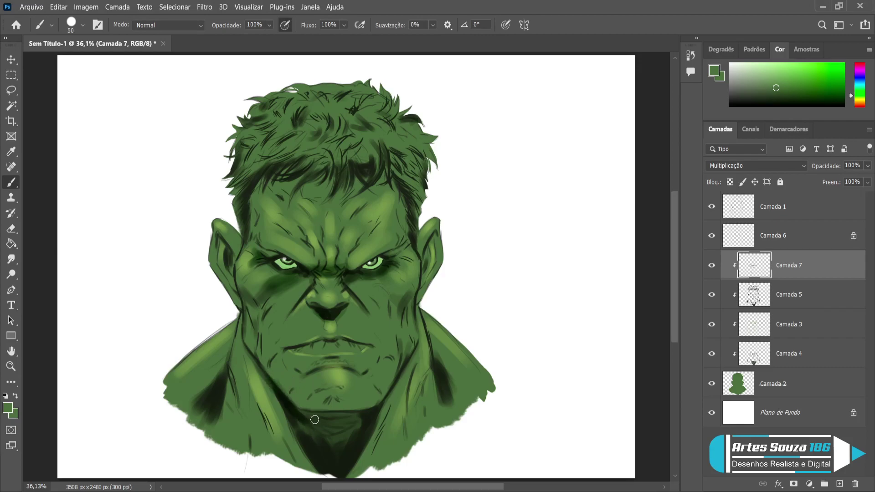
Step: Paint soft shadows through the fringe and along the forehead hairline with a round brush of 50 to 60 px
{"action": "key", "text": "bracketright"}
{"action": "key", "text": "bracketright"}
{"action": "key", "text": "bracketleft"}
{"action": "key", "text": "bracketleft"}
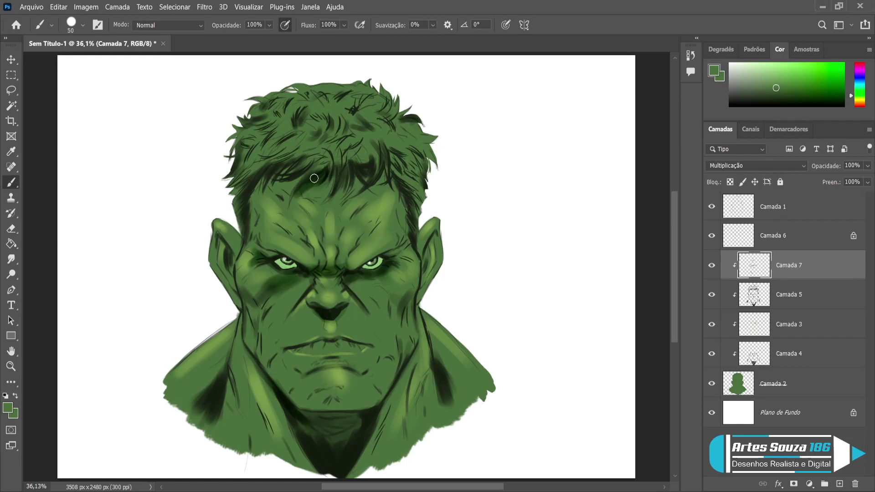
{"action": "key", "text": "bracketright"}
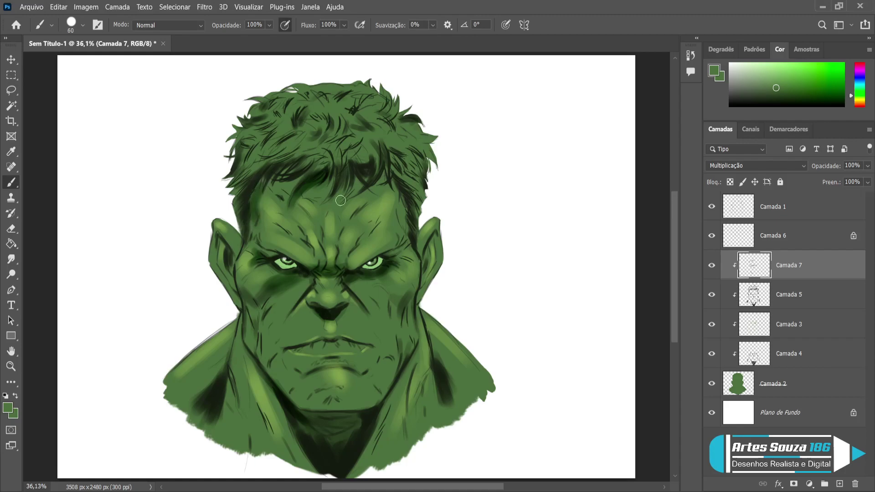
{"action": "mouse_move", "coordinate": [401, 194]}
{"action": "left_mouse_down"}
{"action": "mouse_move", "coordinate": [406, 225]}
{"action": "mouse_move", "coordinate": [399, 157]}
{"action": "mouse_move", "coordinate": [367, 167]}
{"action": "mouse_move", "coordinate": [368, 178]}
{"action": "mouse_move", "coordinate": [363, 160]}
{"action": "mouse_move", "coordinate": [351, 163]}
{"action": "mouse_move", "coordinate": [358, 160]}
{"action": "mouse_move", "coordinate": [339, 145]}
{"action": "mouse_move", "coordinate": [287, 164]}
{"action": "left_mouse_up"}
Step: Shade the left ear, the right side of the face and the left cheek
{"action": "mouse_move", "coordinate": [224, 254]}
{"action": "left_mouse_down"}
{"action": "mouse_move", "coordinate": [240, 234]}
{"action": "mouse_move", "coordinate": [232, 259]}
{"action": "mouse_move", "coordinate": [240, 238]}
{"action": "left_mouse_up"}
{"action": "mouse_move", "coordinate": [416, 245]}
{"action": "left_mouse_down"}
{"action": "mouse_move", "coordinate": [419, 303]}
{"action": "mouse_move", "coordinate": [420, 271]}
{"action": "mouse_move", "coordinate": [417, 307]}
{"action": "mouse_move", "coordinate": [421, 283]}
{"action": "mouse_move", "coordinate": [400, 326]}
{"action": "mouse_move", "coordinate": [416, 290]}
{"action": "mouse_move", "coordinate": [400, 324]}
{"action": "mouse_move", "coordinate": [414, 288]}
{"action": "mouse_move", "coordinate": [390, 300]}
{"action": "left_mouse_up"}
{"action": "mouse_move", "coordinate": [264, 318]}
{"action": "left_mouse_down"}
{"action": "mouse_move", "coordinate": [239, 287]}
{"action": "mouse_move", "coordinate": [255, 325]}
{"action": "mouse_move", "coordinate": [243, 290]}
{"action": "mouse_move", "coordinate": [255, 310]}
{"action": "left_mouse_up"}
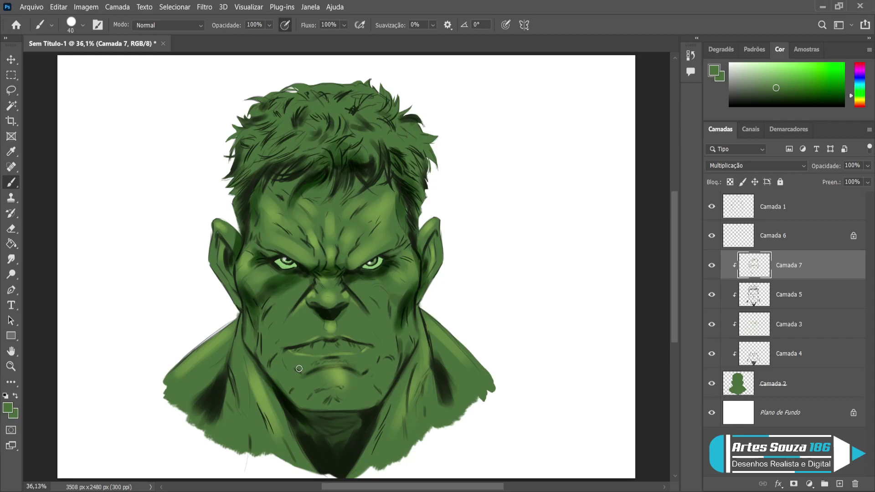
Step: Paint shadows beneath the lower lip at 40 px and across the chin at 50 px
{"action": "mouse_move", "coordinate": [298, 369]}
{"action": "left_mouse_down"}
{"action": "mouse_move", "coordinate": [305, 381]}
{"action": "mouse_move", "coordinate": [326, 370]}
{"action": "left_mouse_up"}
{"action": "key", "text": "bracketright"}
{"action": "mouse_move", "coordinate": [320, 393]}
{"action": "left_mouse_down"}
{"action": "mouse_move", "coordinate": [364, 396]}
{"action": "mouse_move", "coordinate": [328, 407]}
{"action": "mouse_move", "coordinate": [303, 402]}
{"action": "left_mouse_up"}
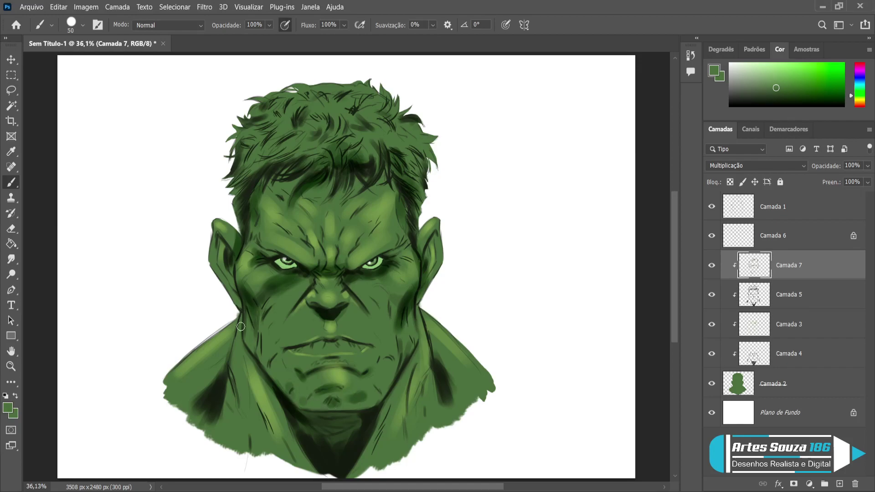
Step: Shade both sides of the jaw at 50 px and deepen the area under the lower lip at 45 px
{"action": "mouse_move", "coordinate": [230, 356]}
{"action": "left_mouse_down"}
{"action": "mouse_move", "coordinate": [249, 342]}
{"action": "mouse_move", "coordinate": [264, 362]}
{"action": "mouse_move", "coordinate": [253, 341]}
{"action": "mouse_move", "coordinate": [279, 378]}
{"action": "left_mouse_up"}
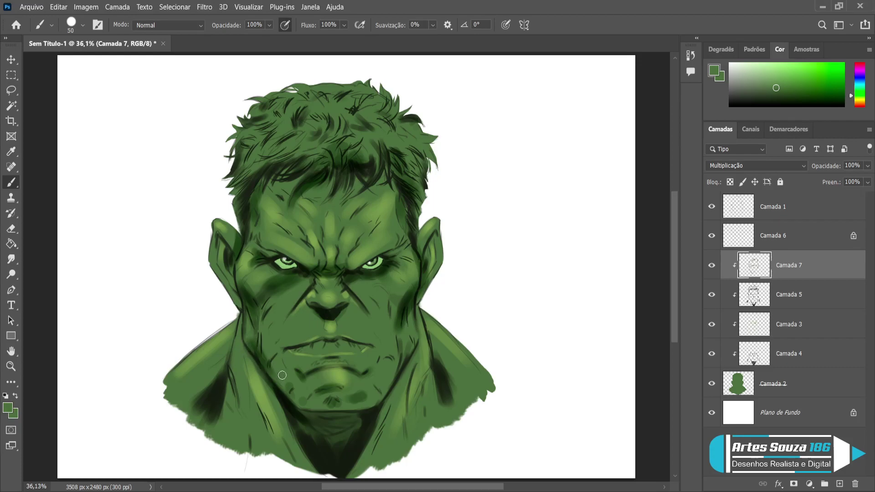
{"action": "left_click_drag", "start_coordinate": [402, 350], "coordinate": [393, 373]}
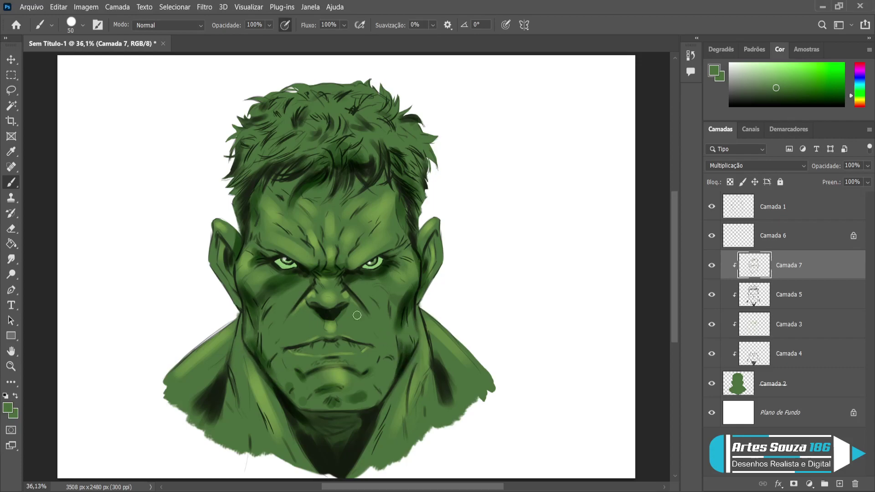
{"action": "key", "text": "bracketleft"}
{"action": "left_click_drag", "start_coordinate": [326, 359], "coordinate": [346, 365]}
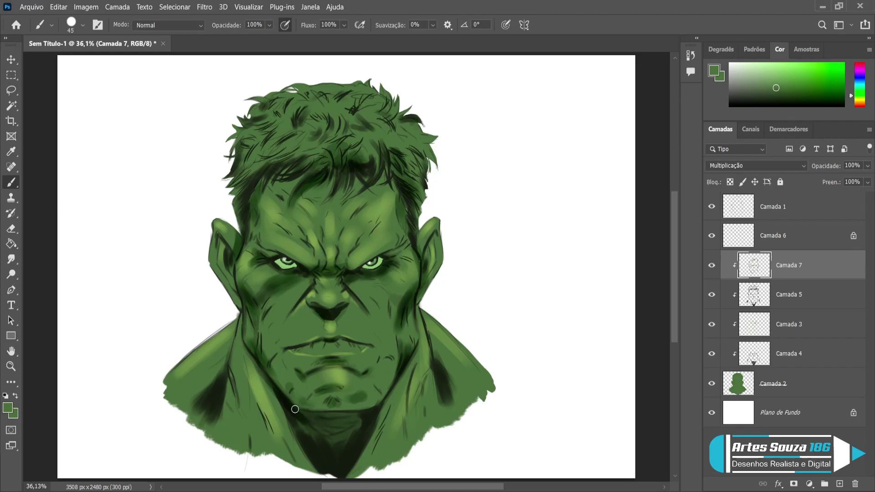
Step: Darken both edges and the centre of the neck shadow below the chin, enlarging the brush to 60 px
{"action": "left_click_drag", "start_coordinate": [294, 413], "coordinate": [311, 454]}
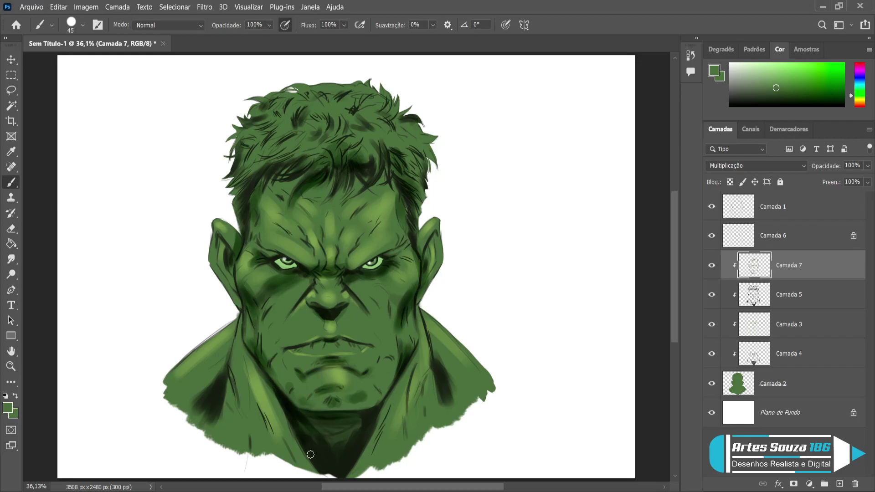
{"action": "left_click_drag", "start_coordinate": [373, 412], "coordinate": [352, 464]}
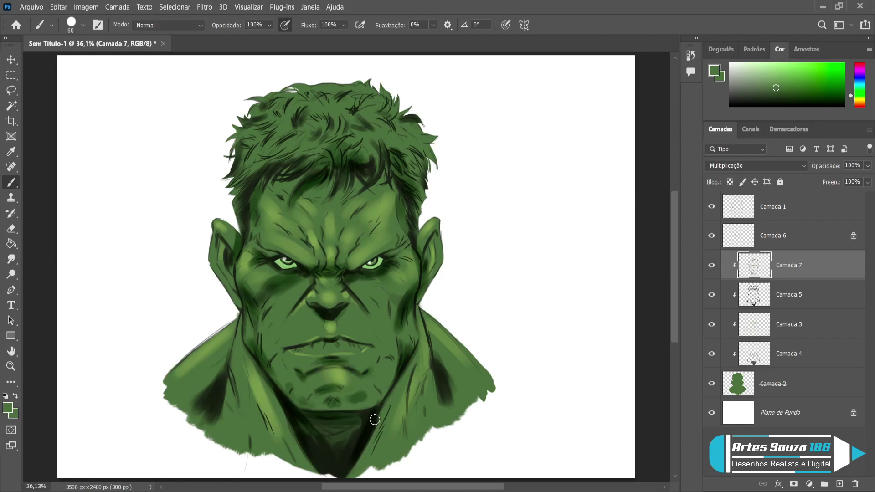
{"action": "key", "text": "bracketright"}
{"action": "key", "text": "bracketright"}
{"action": "left_click_drag", "start_coordinate": [312, 413], "coordinate": [348, 414]}
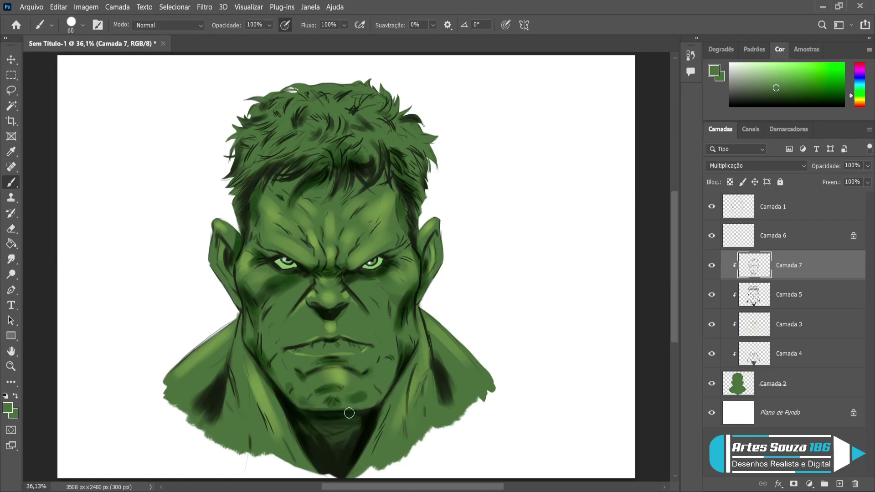
{"action": "mouse_move", "coordinate": [318, 451]}
{"action": "left_mouse_down"}
{"action": "mouse_move", "coordinate": [290, 410]}
{"action": "mouse_move", "coordinate": [349, 474]}
{"action": "left_mouse_up"}
Step: Shade the hollows on both sides of the neck above the shoulders and the inside of the ears
{"action": "key", "text": "bracketleft"}
{"action": "key", "text": "bracketleft"}
{"action": "mouse_move", "coordinate": [222, 374]}
{"action": "left_mouse_down"}
{"action": "mouse_move", "coordinate": [200, 421]}
{"action": "mouse_move", "coordinate": [229, 344]}
{"action": "mouse_move", "coordinate": [206, 347]}
{"action": "left_mouse_up"}
{"action": "key", "text": "bracketleft"}
{"action": "key", "text": "bracketright"}
{"action": "mouse_move", "coordinate": [441, 362]}
{"action": "left_mouse_down"}
{"action": "mouse_move", "coordinate": [454, 396]}
{"action": "mouse_move", "coordinate": [450, 383]}
{"action": "mouse_move", "coordinate": [458, 387]}
{"action": "mouse_move", "coordinate": [433, 338]}
{"action": "mouse_move", "coordinate": [445, 351]}
{"action": "mouse_move", "coordinate": [430, 347]}
{"action": "mouse_move", "coordinate": [438, 323]}
{"action": "left_mouse_up"}
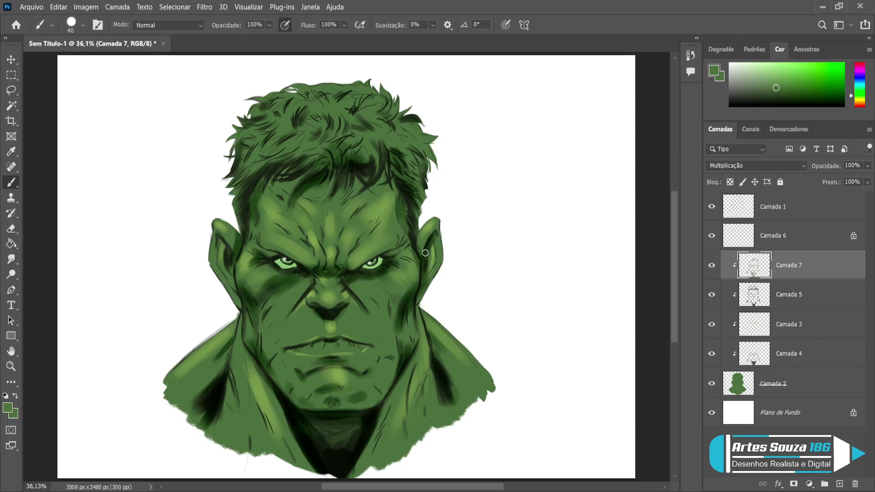
{"action": "mouse_move", "coordinate": [219, 243]}
{"action": "left_mouse_down"}
{"action": "mouse_move", "coordinate": [229, 258]}
{"action": "mouse_move", "coordinate": [219, 247]}
{"action": "left_mouse_up"}
Step: Paint soft shadows across the sides and crown of the hair with a round brush of 60 and 45 px
{"action": "key", "text": "bracketright"}
{"action": "key", "text": "bracketright"}
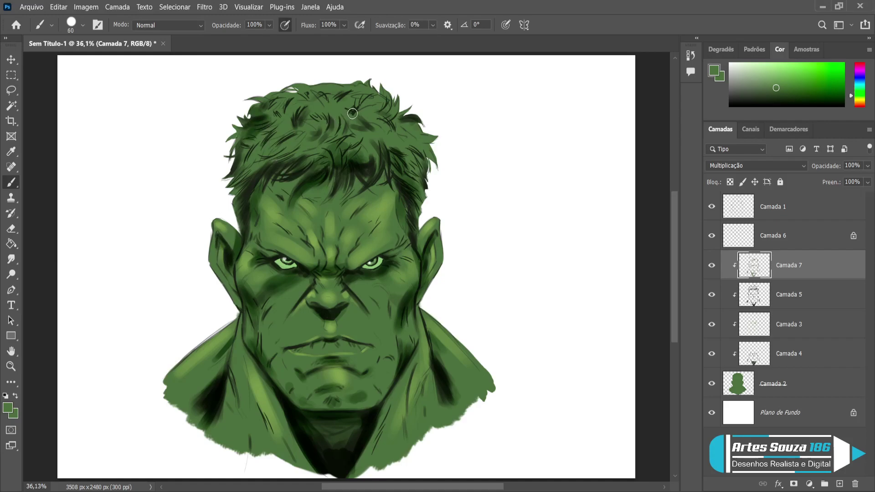
{"action": "key", "text": "bracketleft"}
{"action": "key", "text": "bracketleft"}
{"action": "mouse_move", "coordinate": [301, 94]}
{"action": "left_mouse_down"}
{"action": "mouse_move", "coordinate": [303, 103]}
{"action": "mouse_move", "coordinate": [338, 92]}
{"action": "left_mouse_up"}
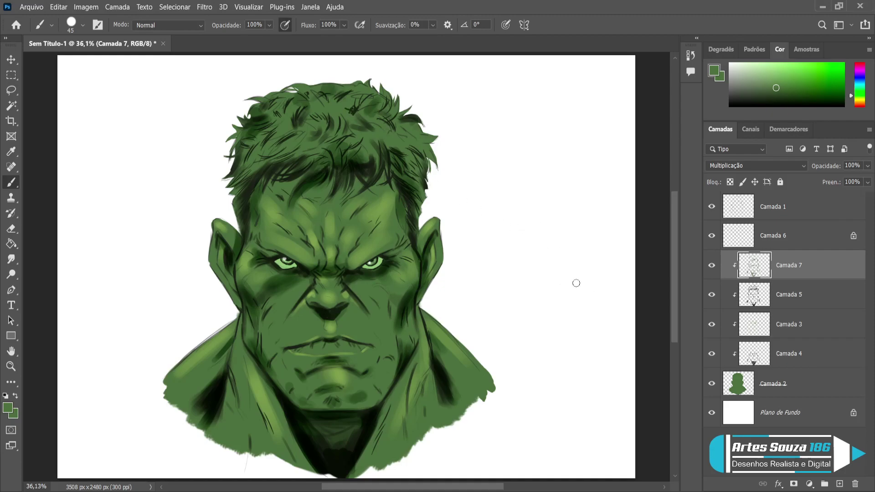
Step: Add a new Normal layer directly above Camada 7 and clip it to the character's base layer
{"action": "left_click", "coordinate": [784, 246]}
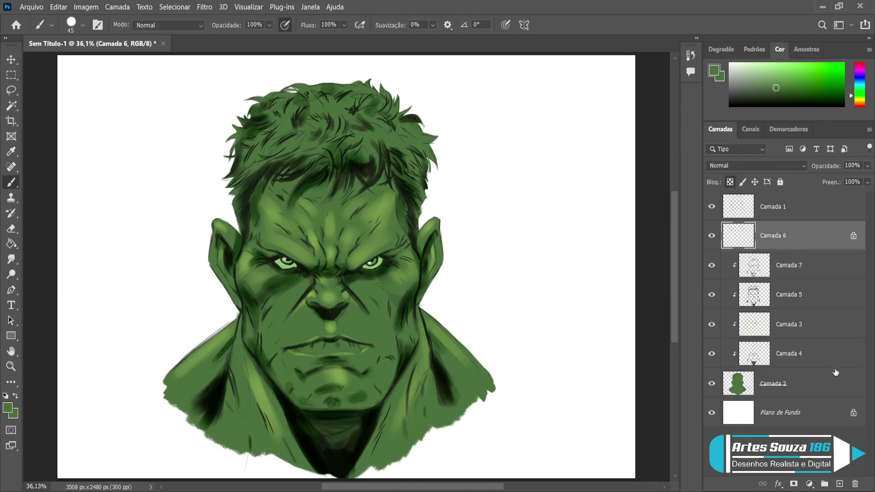
{"action": "left_click", "coordinate": [839, 484]}
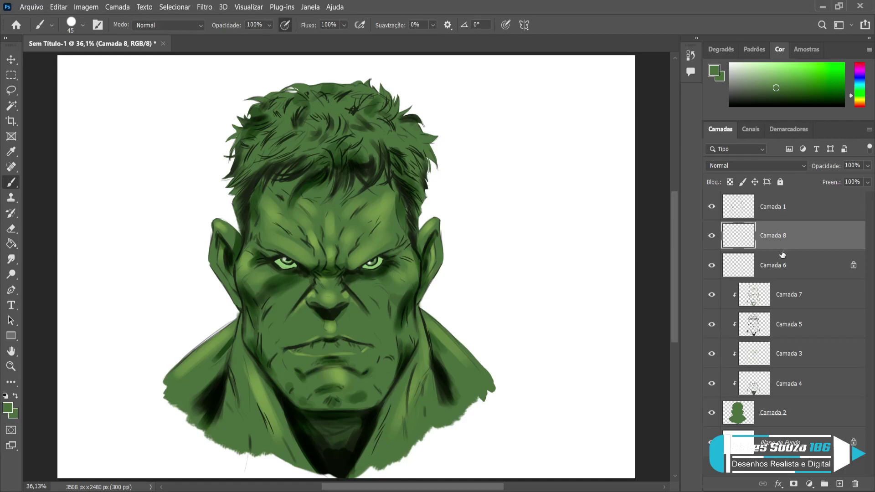
{"action": "left_click_drag", "start_coordinate": [795, 246], "coordinate": [793, 281]}
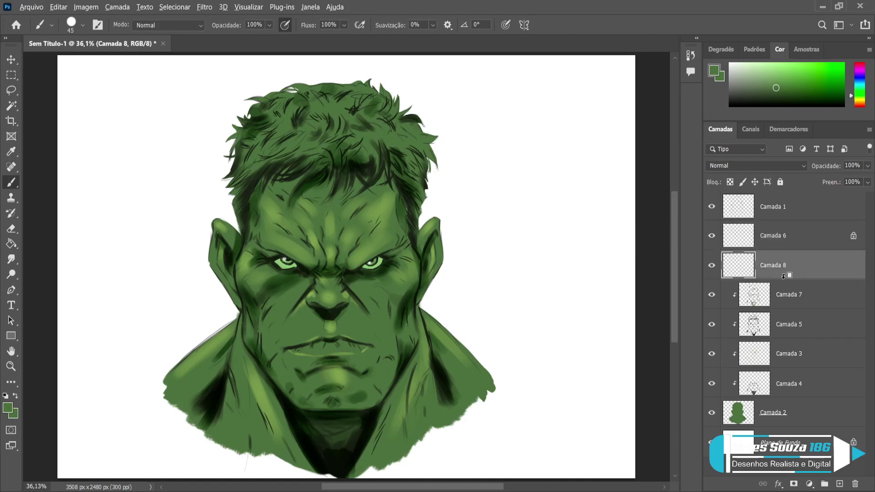
{"action": "left_click", "coordinate": [784, 278], "text": "alt"}
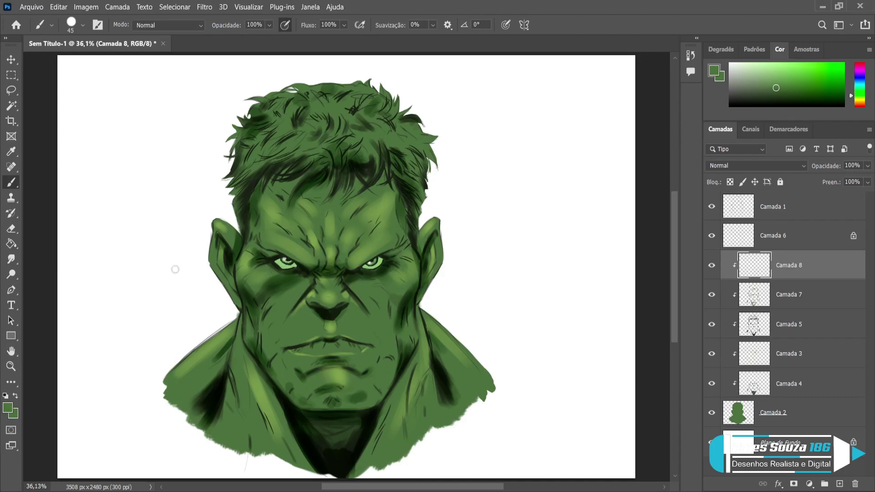
Step: Sample a bright green and paint thin highlight strands in the front of the hair with a small brush
{"action": "key", "text": "i"}
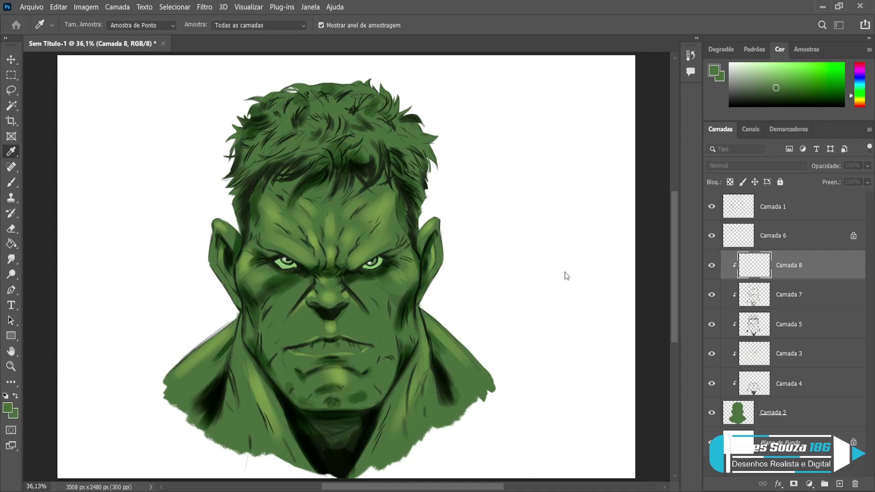
{"action": "key", "text": "b"}
{"action": "left_click", "coordinate": [319, 118], "text": "alt"}
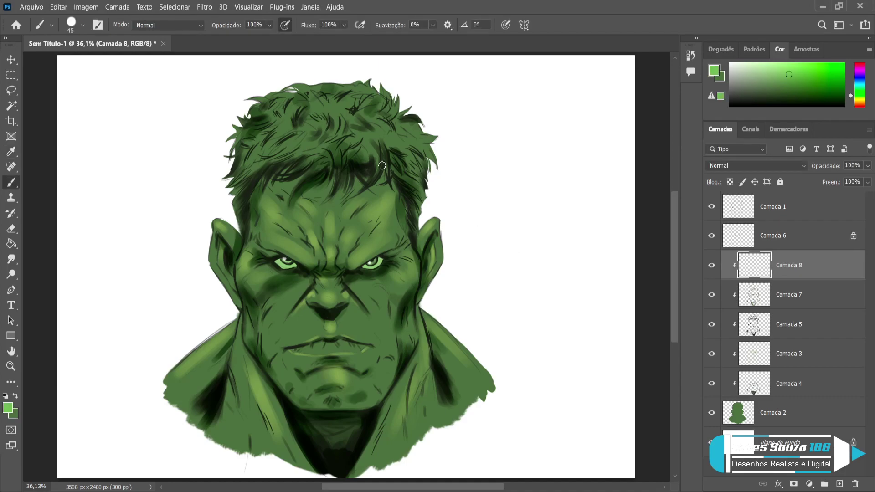
{"action": "key", "text": "bracketleft"}
{"action": "key", "text": "bracketleft"}
{"action": "key", "text": "bracketleft"}
{"action": "key", "text": "bracketleft"}
{"action": "key", "text": "bracketright"}
{"action": "left_click_drag", "start_coordinate": [304, 129], "coordinate": [303, 115]}
{"action": "key", "text": "bracketleft"}
{"action": "mouse_move", "coordinate": [315, 147]}
{"action": "left_mouse_down"}
{"action": "mouse_move", "coordinate": [307, 164]}
{"action": "mouse_move", "coordinate": [316, 140]}
{"action": "mouse_move", "coordinate": [300, 159]}
{"action": "left_mouse_up"}
{"action": "key", "text": "bracketleft"}
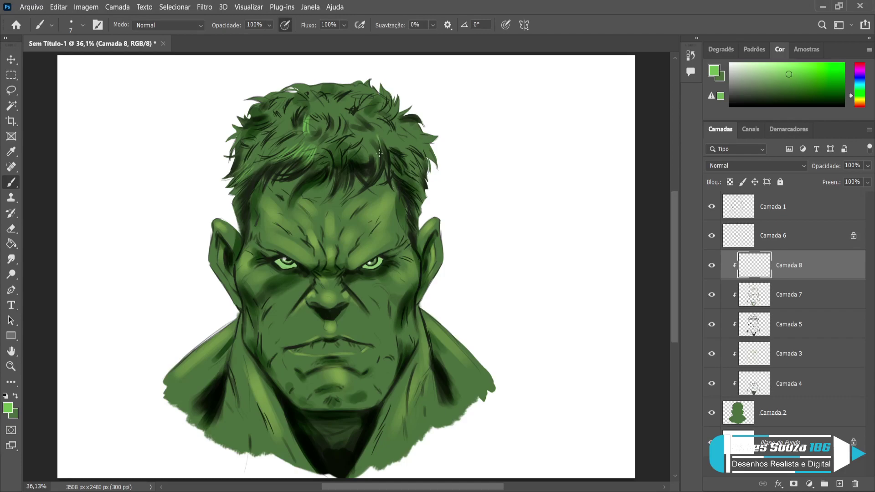
Step: Paint fine bright green strands across the crown and both sides of the hair at 6 px
{"action": "left_click_drag", "start_coordinate": [381, 136], "coordinate": [399, 151]}
{"action": "left_click_drag", "start_coordinate": [382, 122], "coordinate": [396, 119]}
{"action": "left_click_drag", "start_coordinate": [330, 105], "coordinate": [335, 95]}
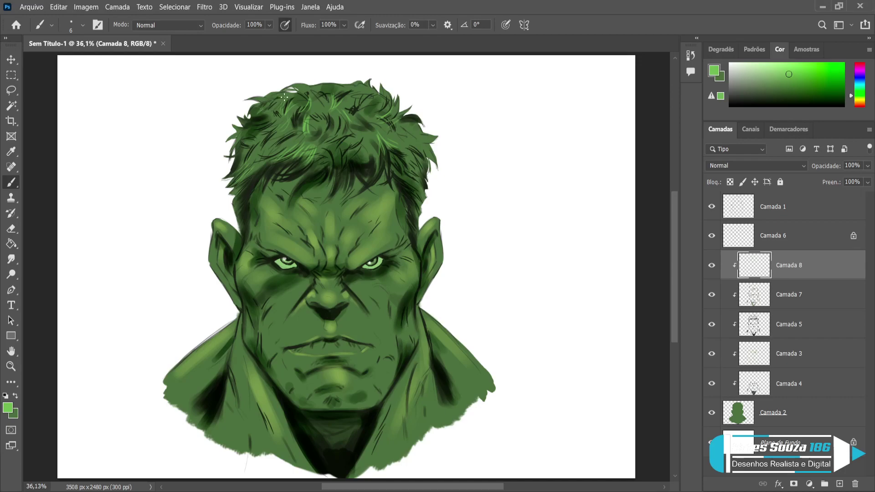
{"action": "mouse_move", "coordinate": [370, 90]}
{"action": "left_mouse_down"}
{"action": "mouse_move", "coordinate": [353, 102]}
{"action": "mouse_move", "coordinate": [382, 112]}
{"action": "left_mouse_up"}
{"action": "left_click_drag", "start_coordinate": [421, 147], "coordinate": [409, 124]}
{"action": "mouse_move", "coordinate": [259, 149]}
{"action": "left_mouse_down"}
{"action": "mouse_move", "coordinate": [251, 129]}
{"action": "mouse_move", "coordinate": [242, 129]}
{"action": "mouse_move", "coordinate": [256, 129]}
{"action": "mouse_move", "coordinate": [263, 113]}
{"action": "mouse_move", "coordinate": [251, 116]}
{"action": "mouse_move", "coordinate": [292, 88]}
{"action": "left_mouse_up"}
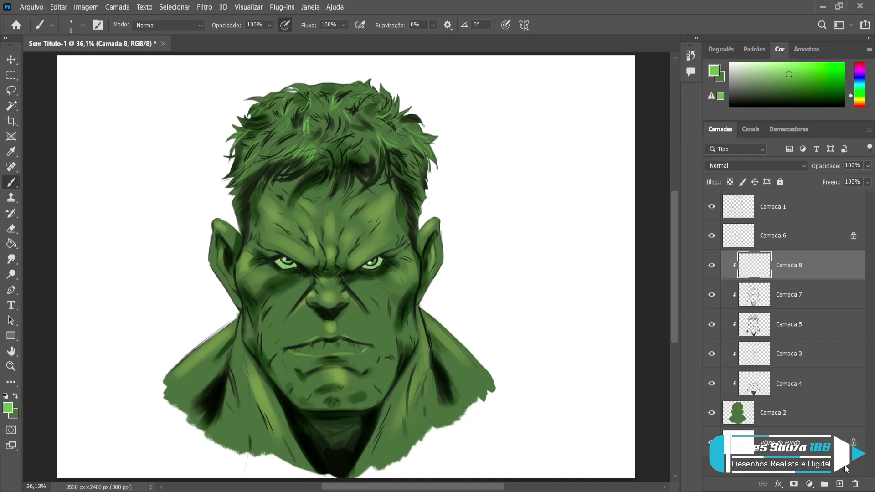
Step: Add a new layer above Camada 8 and paint thin pale green highlights around the brows and left temple at about 6 px
{"action": "left_click", "coordinate": [840, 483]}
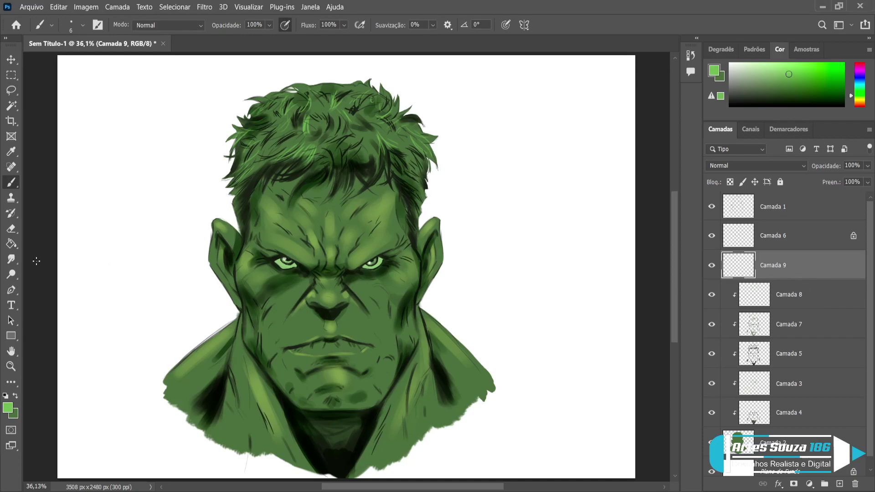
{"action": "key", "text": "i"}
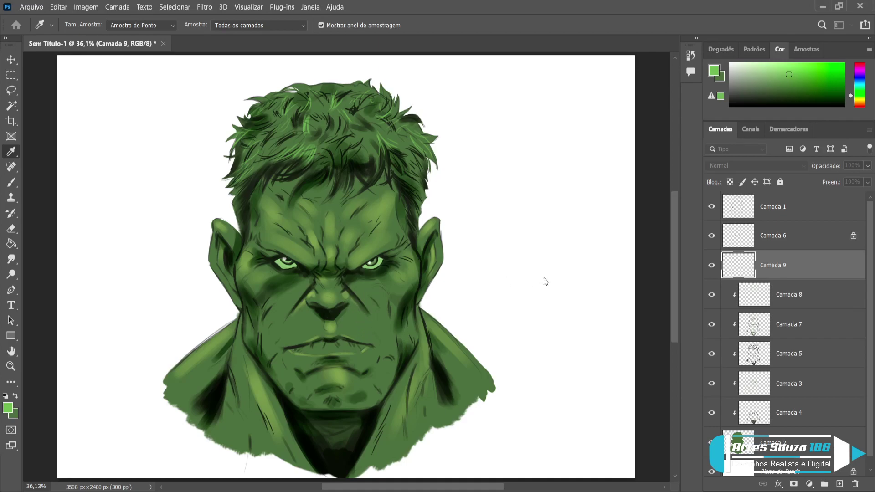
{"action": "left_click", "coordinate": [414, 181]}
{"action": "key", "text": "b"}
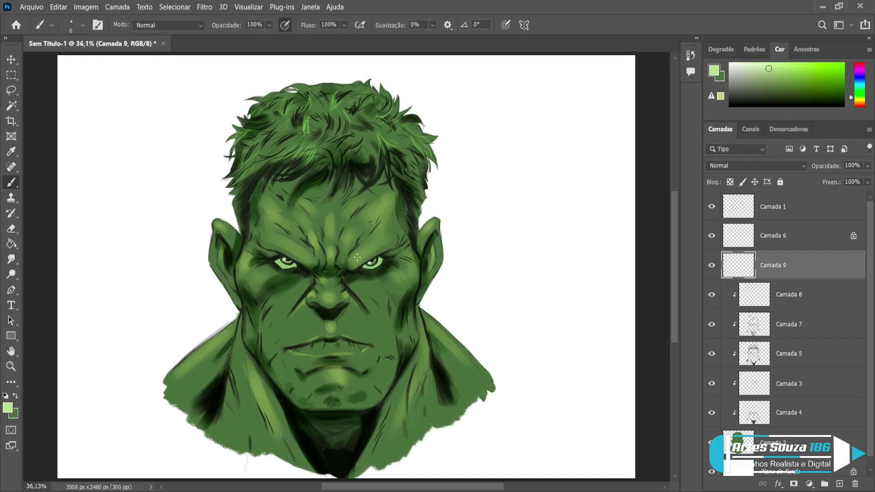
{"action": "key", "text": "bracketleft"}
{"action": "left_click_drag", "start_coordinate": [351, 255], "coordinate": [361, 239]}
{"action": "key", "text": "bracketright"}
{"action": "left_click_drag", "start_coordinate": [312, 244], "coordinate": [307, 253]}
{"action": "mouse_move", "coordinate": [236, 269]}
{"action": "left_mouse_down"}
{"action": "mouse_move", "coordinate": [241, 292]}
{"action": "mouse_move", "coordinate": [241, 249]}
{"action": "left_mouse_up"}
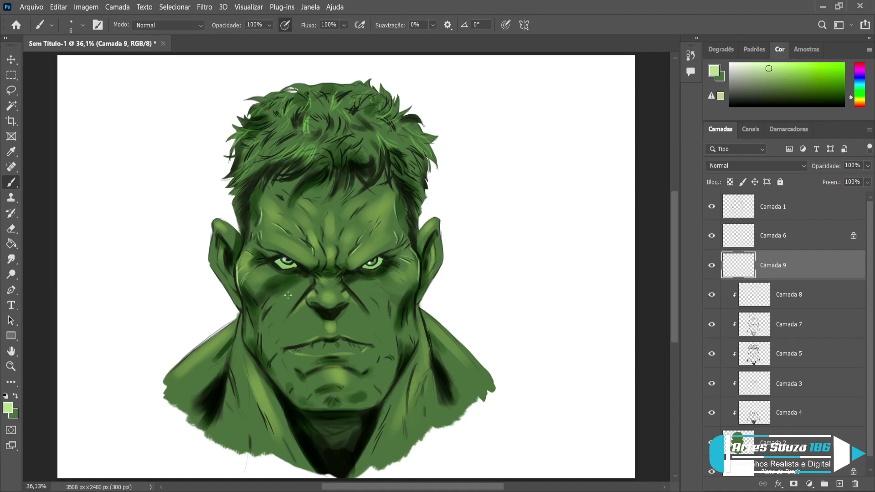
Step: Highlight the left cheek fold beside the nose, and the upper chin at 25 px, in pale green
{"action": "key", "text": "bracketright"}
{"action": "mouse_move", "coordinate": [292, 332]}
{"action": "left_mouse_down"}
{"action": "mouse_move", "coordinate": [302, 321]}
{"action": "mouse_move", "coordinate": [306, 288]}
{"action": "left_mouse_up"}
{"action": "key", "text": "bracketright"}
{"action": "key", "text": "bracketright"}
{"action": "key", "text": "bracketright"}
{"action": "left_click_drag", "start_coordinate": [321, 371], "coordinate": [342, 373]}
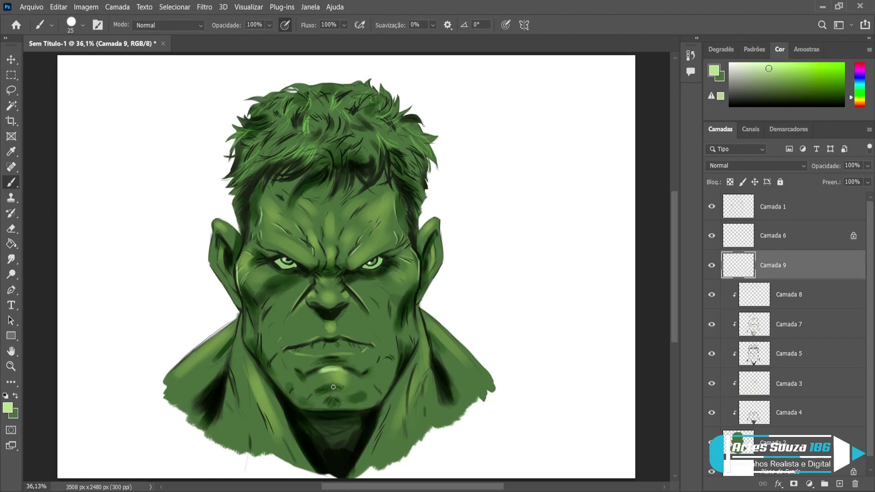
Step: Paint thin pale rim highlights on the lower chin and down both sides of the jaw at 9 px
{"action": "key", "text": "bracketleft"}
{"action": "key", "text": "bracketleft"}
{"action": "key", "text": "bracketleft"}
{"action": "key", "text": "bracketleft"}
{"action": "left_click_drag", "start_coordinate": [321, 386], "coordinate": [350, 393]}
{"action": "left_click_drag", "start_coordinate": [259, 314], "coordinate": [259, 360]}
{"action": "left_click_drag", "start_coordinate": [414, 300], "coordinate": [415, 327]}
{"action": "key", "text": "ctrl+z"}
{"action": "mouse_move", "coordinate": [415, 301]}
{"action": "left_mouse_down"}
{"action": "mouse_move", "coordinate": [417, 345]}
{"action": "mouse_move", "coordinate": [412, 334]}
{"action": "left_mouse_up"}
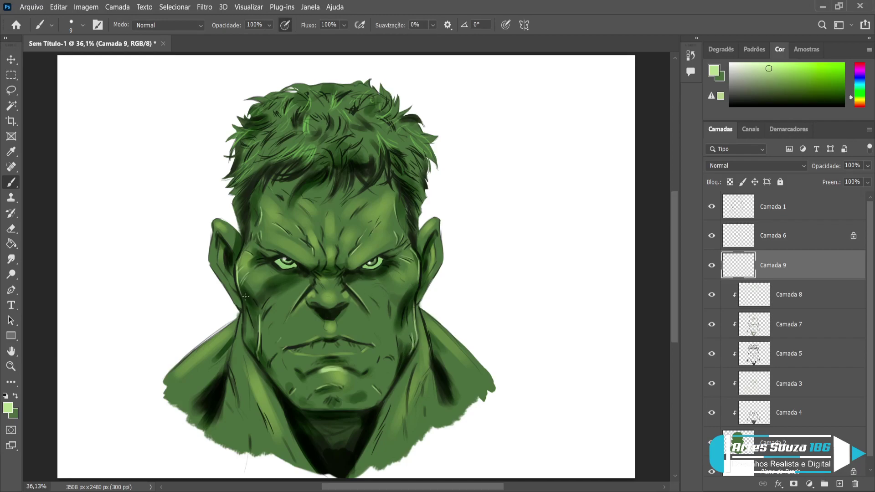
{"action": "mouse_move", "coordinate": [249, 327]}
{"action": "left_mouse_down"}
{"action": "mouse_move", "coordinate": [244, 311]}
{"action": "mouse_move", "coordinate": [252, 345]}
{"action": "left_mouse_up"}
{"action": "key", "text": "bracketleft"}
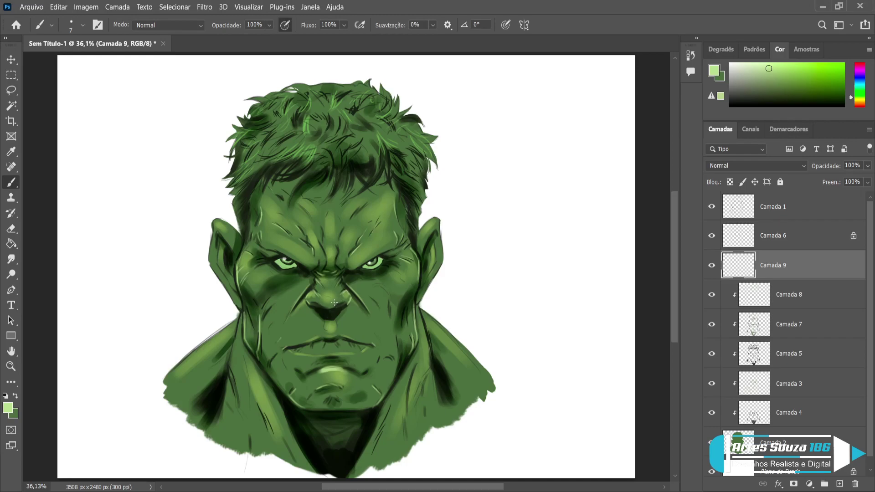
Step: Enlarge the brush to 25 px and highlight the cheek below the left eye and the inner brow ridges
{"action": "key", "text": "bracketright"}
{"action": "key", "text": "bracketright"}
{"action": "key", "text": "bracketright"}
{"action": "key", "text": "bracketright"}
{"action": "key", "text": "bracketright"}
{"action": "key", "text": "bracketright"}
{"action": "left_click_drag", "start_coordinate": [296, 289], "coordinate": [277, 293]}
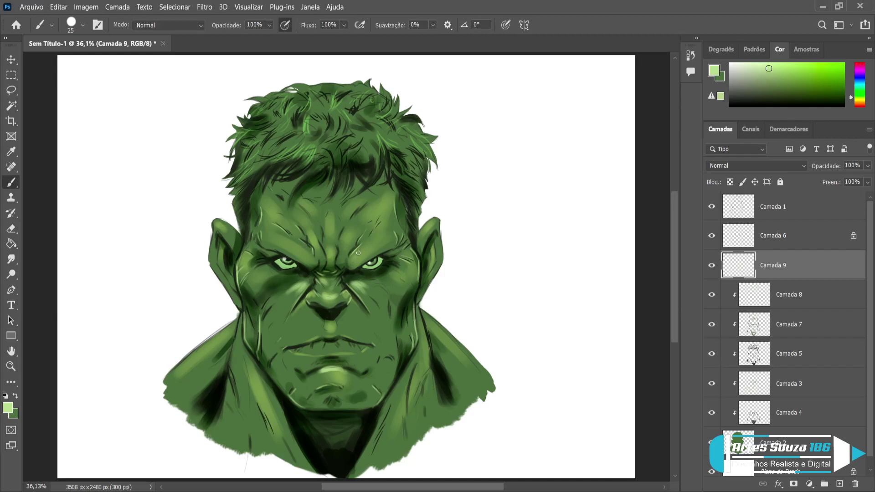
{"action": "left_click_drag", "start_coordinate": [357, 253], "coordinate": [362, 251]}
{"action": "left_click_drag", "start_coordinate": [298, 250], "coordinate": [310, 254]}
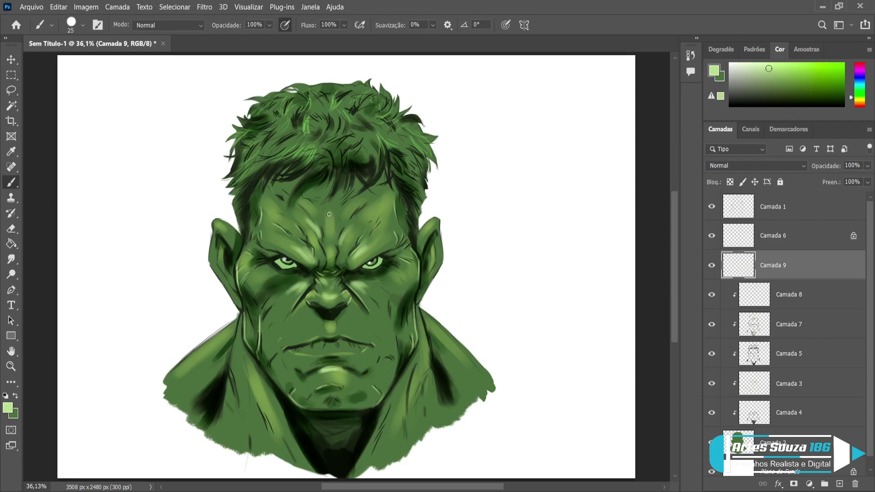
Step: Highlight the centre of the forehead and both sides below the hairline at 25 px
{"action": "left_click_drag", "start_coordinate": [332, 213], "coordinate": [331, 237]}
{"action": "mouse_move", "coordinate": [263, 200]}
{"action": "left_mouse_down"}
{"action": "mouse_move", "coordinate": [261, 224]}
{"action": "mouse_move", "coordinate": [257, 215]}
{"action": "left_mouse_up"}
{"action": "mouse_move", "coordinate": [392, 193]}
{"action": "left_mouse_down"}
{"action": "mouse_move", "coordinate": [393, 213]}
{"action": "mouse_move", "coordinate": [392, 194]}
{"action": "mouse_move", "coordinate": [350, 210]}
{"action": "left_mouse_up"}
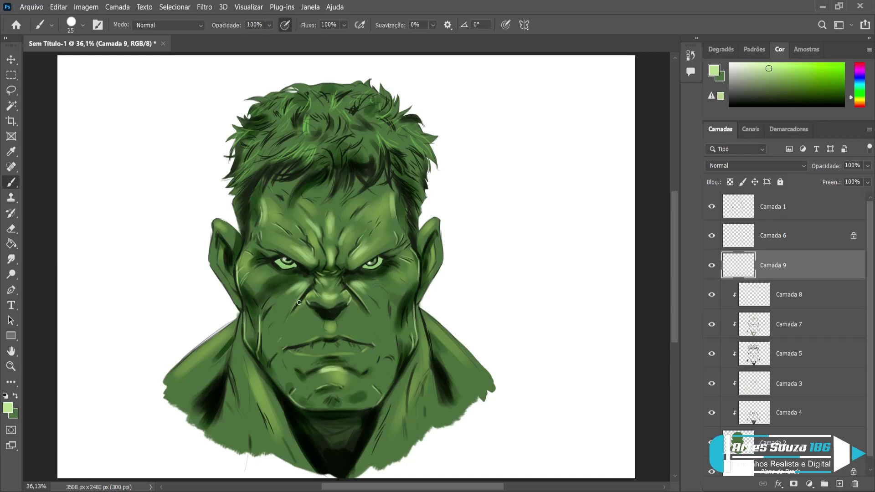
Step: Highlight the left cheek and the chin in pale green, softening the brush and enlarging it to 100 px
{"action": "key", "text": "bracketright"}
{"action": "key", "text": "bracketright"}
{"action": "key", "text": "bracketright"}
{"action": "mouse_move", "coordinate": [296, 325]}
{"action": "left_mouse_down"}
{"action": "mouse_move", "coordinate": [291, 330]}
{"action": "mouse_move", "coordinate": [300, 291]}
{"action": "left_mouse_up"}
{"action": "key", "text": "shift+bracketleft"}
{"action": "key", "text": "shift+bracketleft"}
{"action": "key", "text": "shift+bracketleft"}
{"action": "key", "text": "shift+bracketleft"}
{"action": "key", "text": "bracketright"}
{"action": "key", "text": "bracketright"}
{"action": "key", "text": "bracketright"}
{"action": "key", "text": "bracketright"}
{"action": "key", "text": "bracketright"}
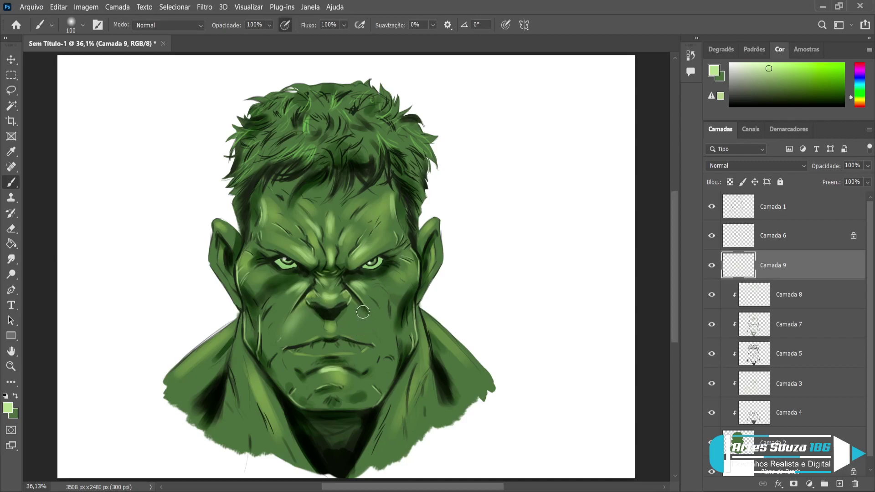
{"action": "mouse_move", "coordinate": [331, 374]}
{"action": "left_mouse_down"}
{"action": "mouse_move", "coordinate": [349, 379]}
{"action": "mouse_move", "coordinate": [336, 361]}
{"action": "left_mouse_up"}
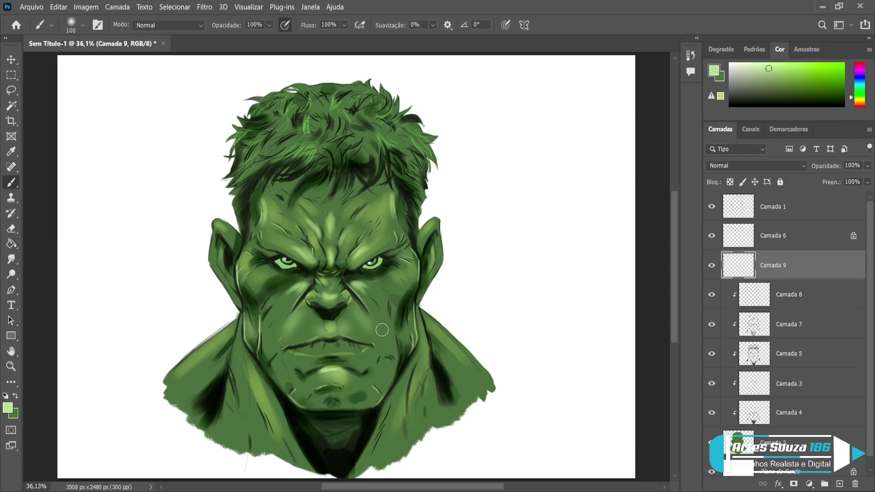
Step: Paint soft highlights on the right jaw edge, both neck muscles and both shoulders at 100 px
{"action": "left_click_drag", "start_coordinate": [412, 319], "coordinate": [404, 332]}
{"action": "left_click_drag", "start_coordinate": [240, 353], "coordinate": [301, 464]}
{"action": "mouse_move", "coordinate": [403, 383]}
{"action": "left_mouse_down"}
{"action": "mouse_move", "coordinate": [378, 454]}
{"action": "mouse_move", "coordinate": [393, 408]}
{"action": "mouse_move", "coordinate": [368, 443]}
{"action": "left_mouse_up"}
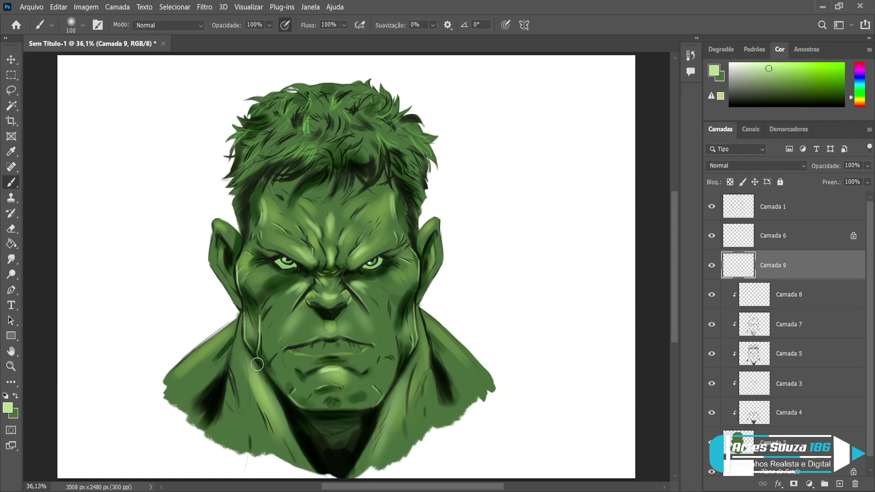
{"action": "mouse_move", "coordinate": [217, 363]}
{"action": "left_mouse_down"}
{"action": "mouse_move", "coordinate": [191, 392]}
{"action": "mouse_move", "coordinate": [217, 358]}
{"action": "mouse_move", "coordinate": [172, 397]}
{"action": "mouse_move", "coordinate": [200, 352]}
{"action": "mouse_move", "coordinate": [163, 394]}
{"action": "left_mouse_up"}
{"action": "left_click_drag", "start_coordinate": [432, 328], "coordinate": [469, 396]}
Step: Sample a lighter skin green, switch to a textured brush and paint fine highlights around the lips, reducing the brush to 10 px
{"action": "key", "text": "bracketleft"}
{"action": "key", "text": "bracketleft"}
{"action": "key", "text": "bracketleft"}
{"action": "key", "text": "bracketleft"}
{"action": "key", "text": "bracketleft"}
{"action": "key", "text": "bracketleft"}
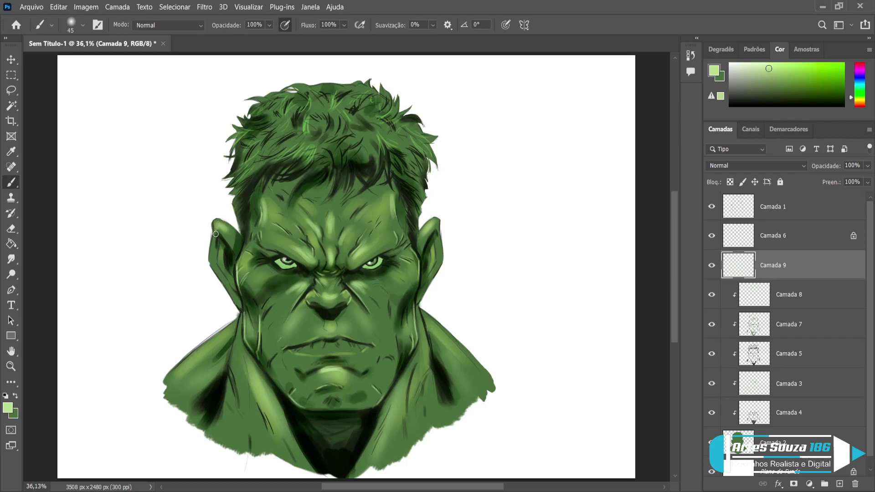
{"action": "key", "text": "bracketleft"}
{"action": "left_click", "coordinate": [330, 260], "text": "alt"}
{"action": "key", "text": "period"}
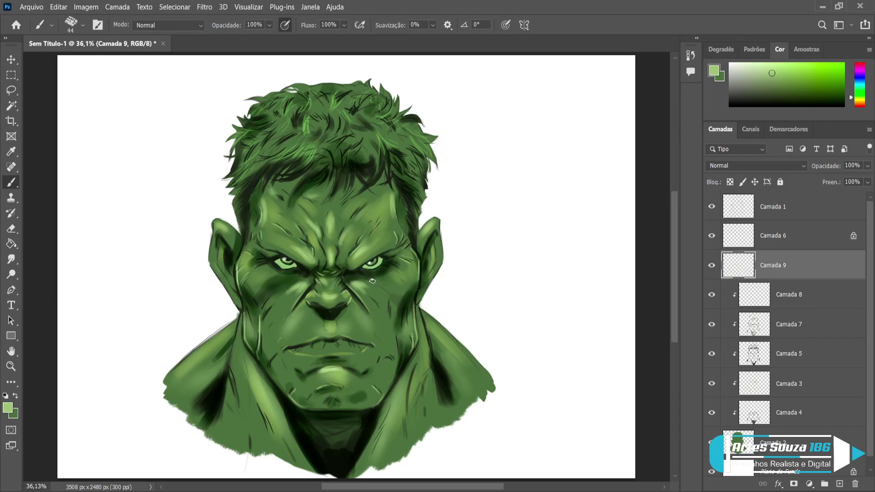
{"action": "key", "text": "bracketleft"}
{"action": "key", "text": "bracketleft"}
{"action": "key", "text": "bracketleft"}
{"action": "key", "text": "bracketleft"}
{"action": "key", "text": "bracketleft"}
{"action": "key", "text": "bracketleft"}
{"action": "left_click_drag", "start_coordinate": [356, 338], "coordinate": [355, 337]}
{"action": "key", "text": "bracketleft"}
{"action": "key", "text": "bracketleft"}
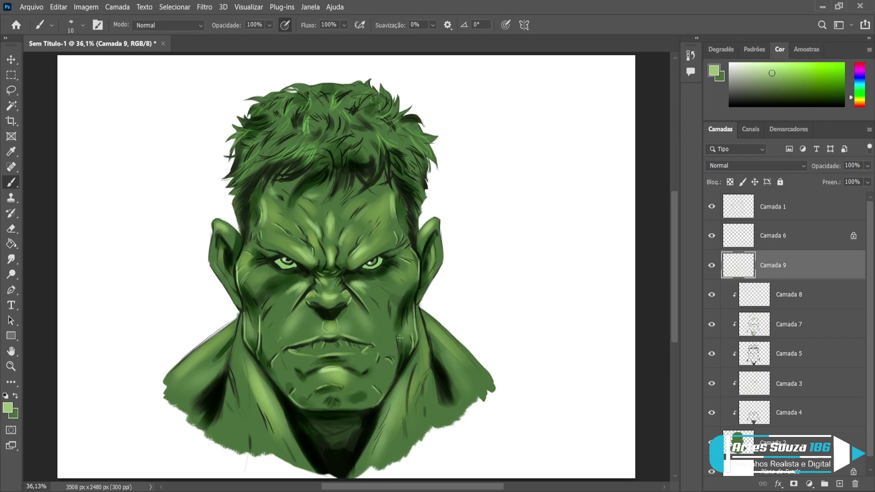
Step: Add small 10 px texture highlights on the right cheek and in the front of the hair
{"action": "left_click_drag", "start_coordinate": [408, 310], "coordinate": [407, 309]}
{"action": "left_click_drag", "start_coordinate": [284, 141], "coordinate": [269, 155]}
{"action": "mouse_move", "coordinate": [372, 134]}
{"action": "left_mouse_down"}
{"action": "mouse_move", "coordinate": [366, 145]}
{"action": "mouse_move", "coordinate": [364, 138]}
{"action": "left_mouse_up"}
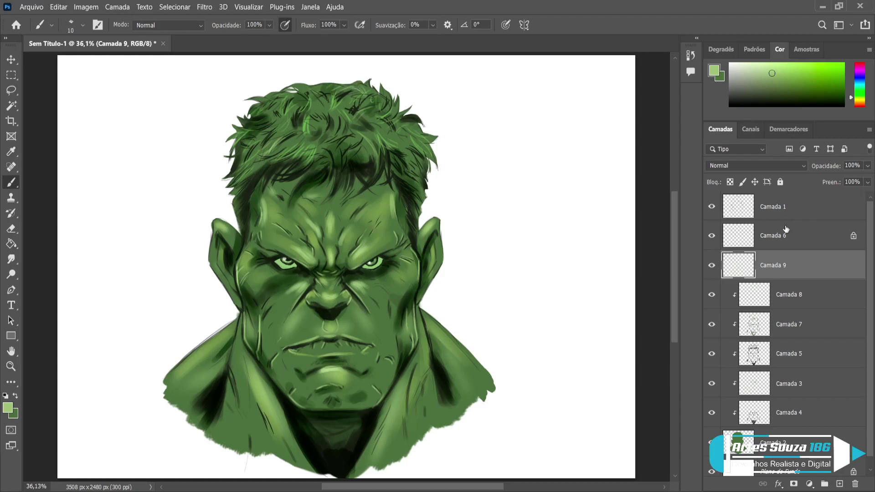
Step: Select all the character layers from Camada 2 up to Camada 1, excluding the background, and group them
{"action": "scroll", "coordinate": [786, 235], "scroll_direction": "down", "scroll_amount": 1}
{"action": "left_click", "coordinate": [804, 427]}
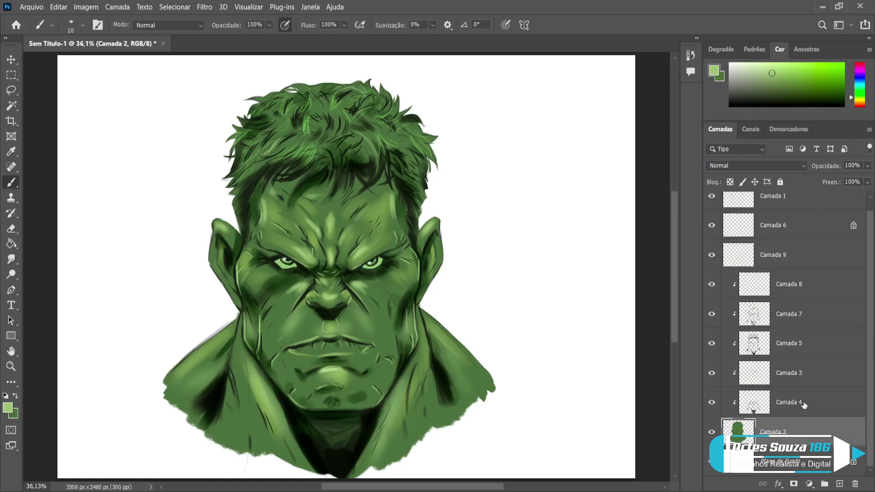
{"action": "left_click", "coordinate": [803, 403]}
{"action": "left_click", "coordinate": [799, 373], "text": "ctrl"}
{"action": "left_click", "coordinate": [799, 343], "text": "ctrl"}
{"action": "left_click", "coordinate": [800, 313], "text": "ctrl"}
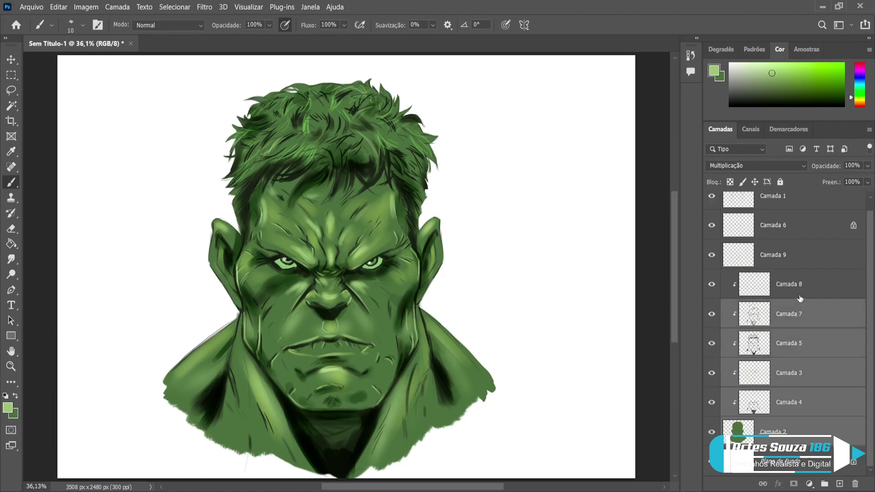
{"action": "left_click", "coordinate": [800, 292], "text": "ctrl"}
{"action": "left_click", "coordinate": [800, 262], "text": "ctrl"}
{"action": "left_click", "coordinate": [800, 233], "text": "ctrl"}
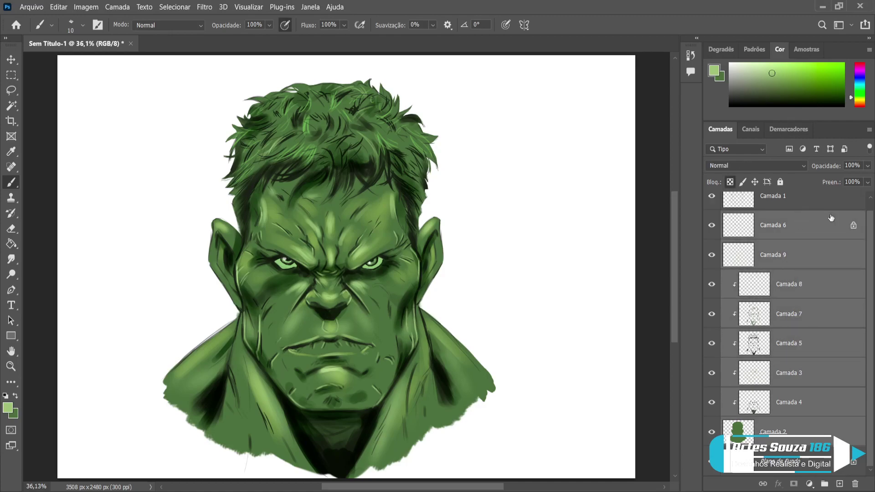
{"action": "scroll", "coordinate": [837, 245], "scroll_direction": "up", "scroll_amount": 1}
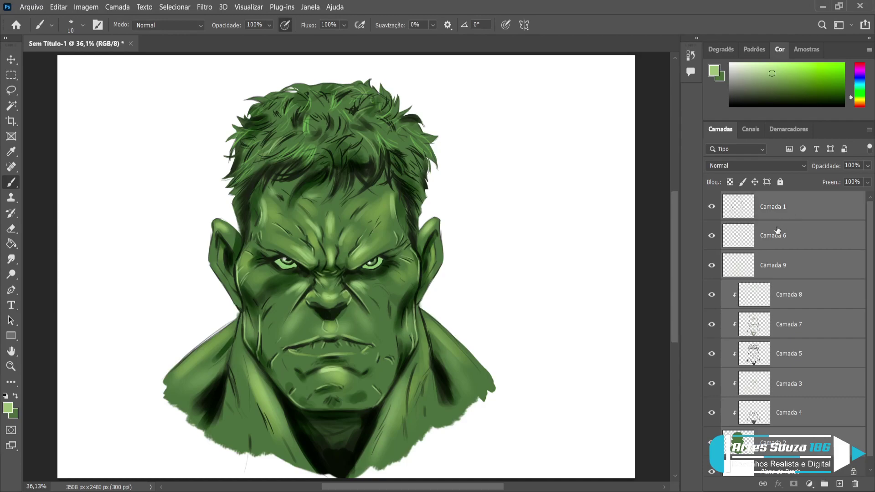
{"action": "key", "text": "ctrl+g"}
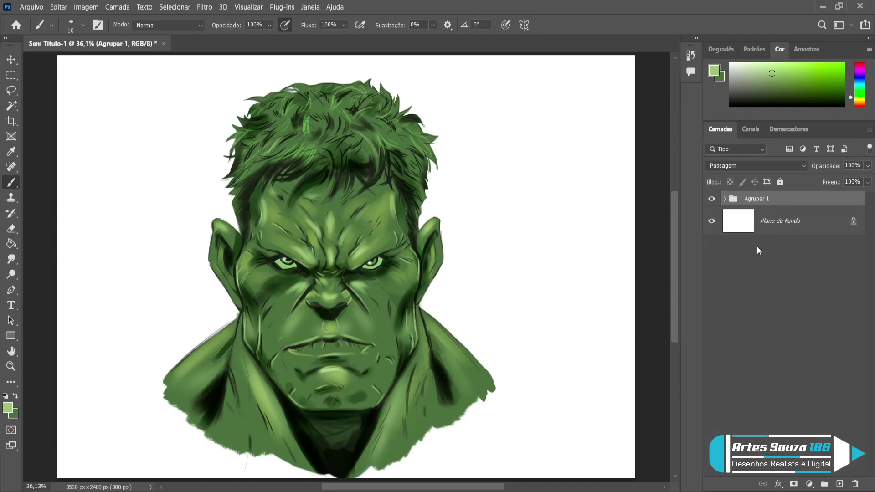
Step: Duplicate the character group, hide the original and merge the copy into a single layer
{"action": "key", "text": "ctrl+j"}
{"action": "left_click", "coordinate": [712, 213]}
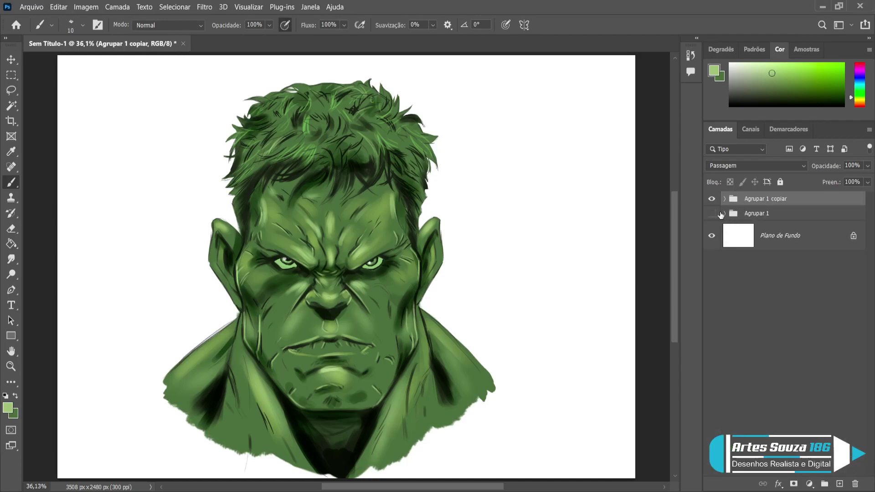
{"action": "key", "text": "ctrl+e"}
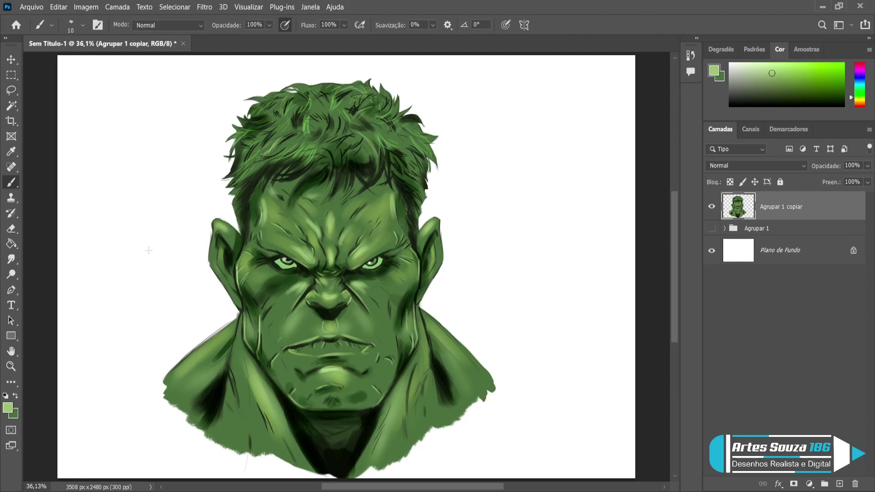
Step: Erase the stray sketch line along the outer edge of the left shoulder with a 35 px eraser
{"action": "left_click", "coordinate": [11, 229]}
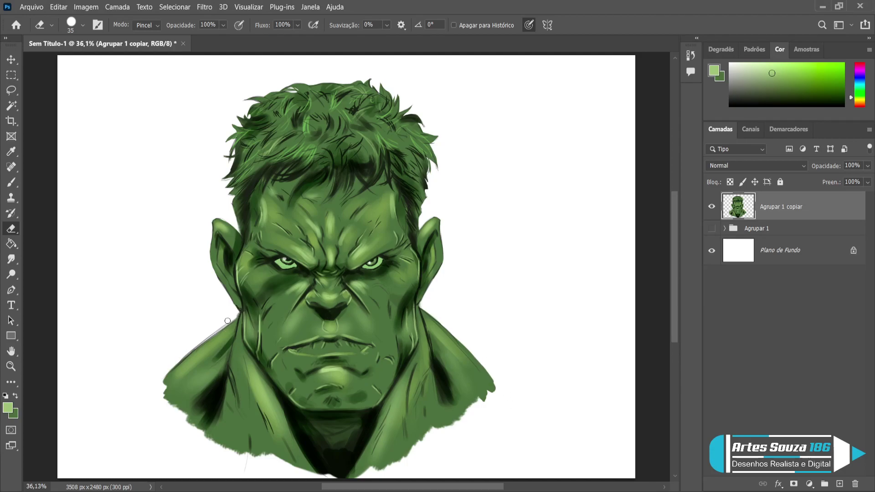
{"action": "left_click_drag", "start_coordinate": [235, 316], "coordinate": [166, 369]}
Step: Switch to the Smudge tool and set its textured brush to 125 px
{"action": "left_click", "coordinate": [11, 259]}
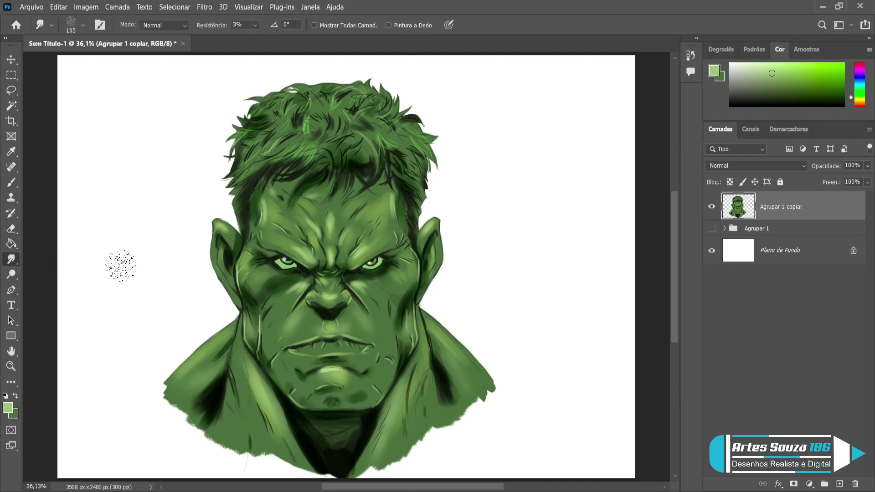
{"action": "key", "text": "bracketleft"}
{"action": "key", "text": "bracketleft"}
{"action": "key", "text": "bracketleft"}
{"action": "key", "text": "bracketleft"}
{"action": "key", "text": "bracketright"}
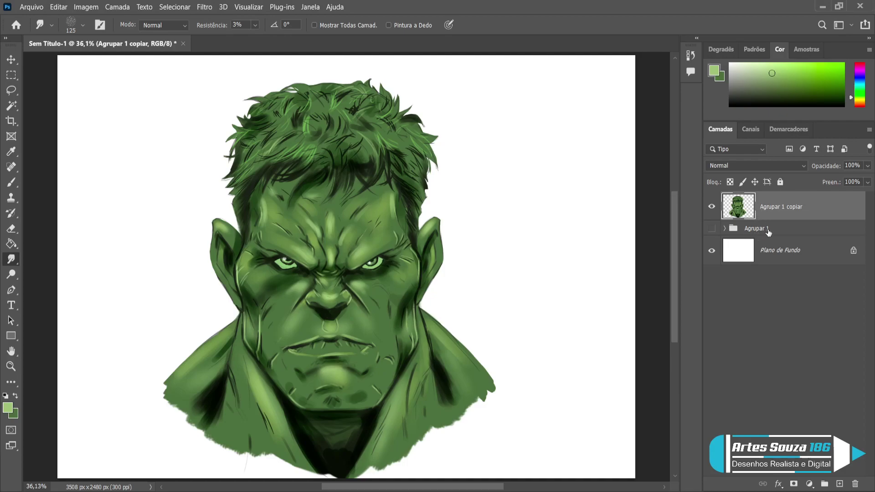
Step: Add a new layer above the merged character and fill it with near-black sampled from the shoulder shadow
{"action": "left_click", "coordinate": [840, 484]}
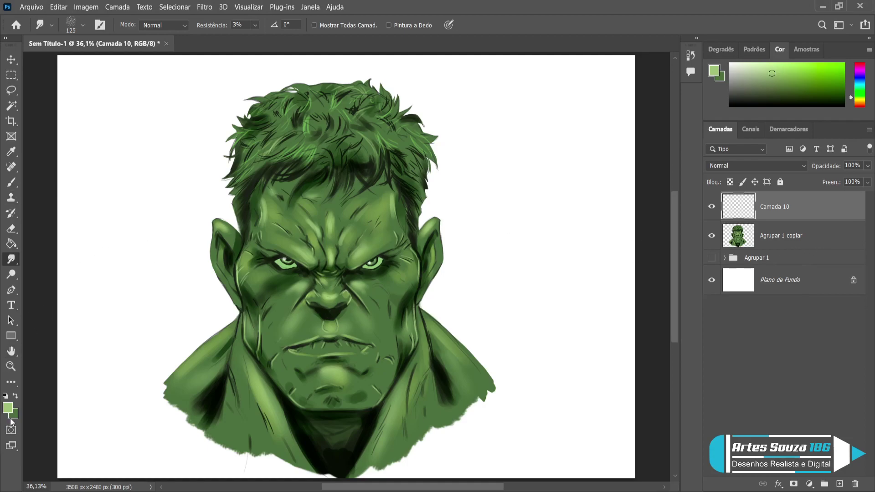
{"action": "key", "text": "alt"}
{"action": "left_click", "coordinate": [214, 399], "text": "alt"}
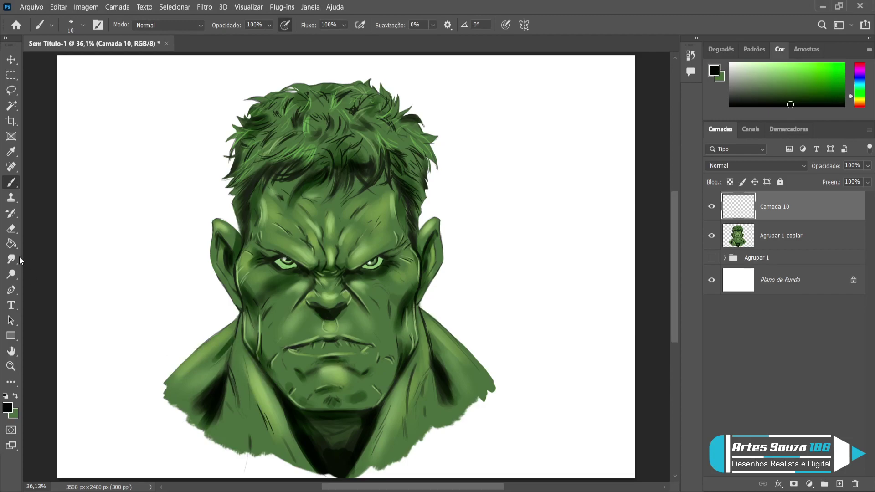
{"action": "left_click", "coordinate": [11, 244]}
{"action": "left_click", "coordinate": [144, 256]}
Step: Set the black layer to Dissolve at 22% opacity and clip it to the character layer
{"action": "left_click", "coordinate": [763, 164]}
{"action": "key", "text": "Down"}
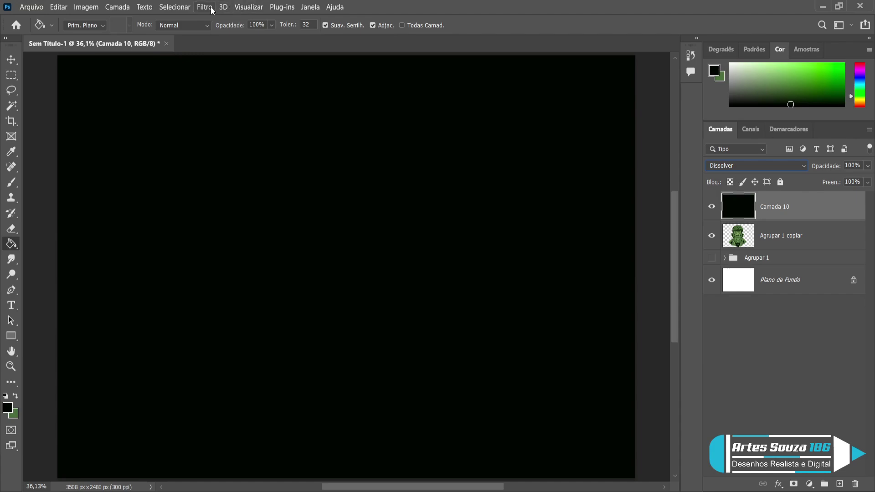
{"action": "left_click", "coordinate": [869, 170]}
{"action": "left_click", "coordinate": [833, 178]}
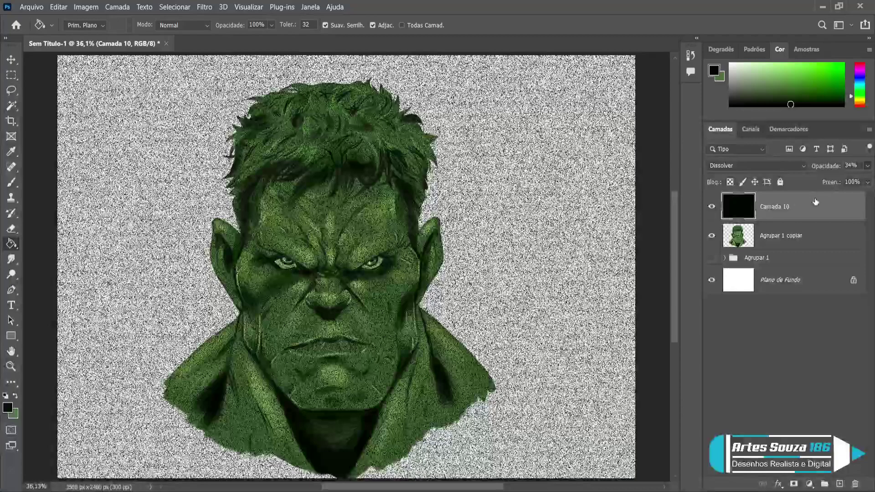
{"action": "left_click_drag", "start_coordinate": [834, 178], "coordinate": [825, 178]}
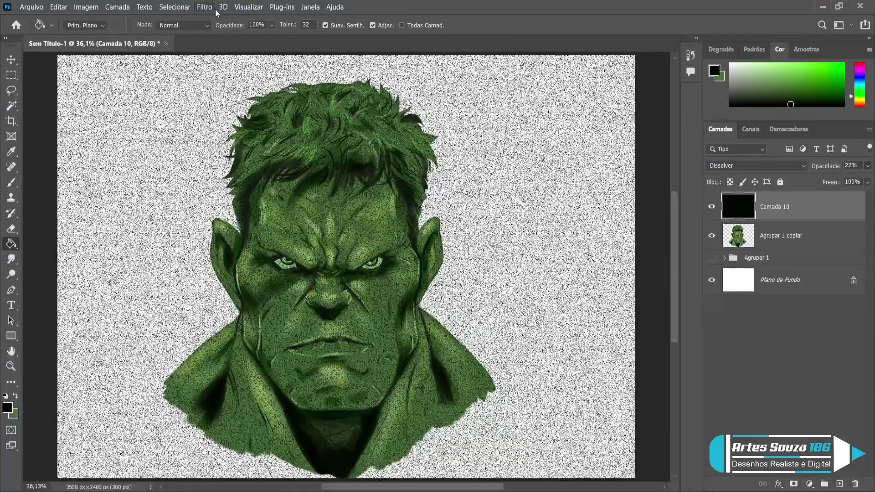
{"action": "left_click", "coordinate": [792, 222], "text": "alt"}
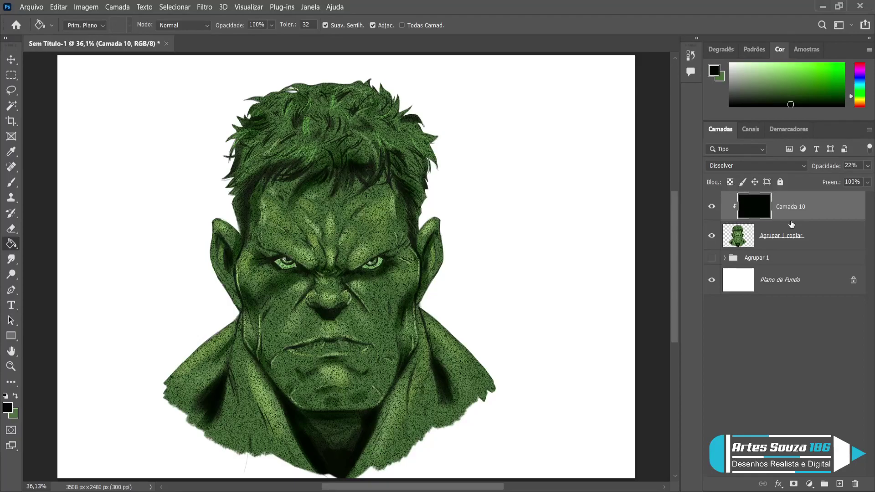
Step: Release the Dissolve layer's clipping and merge it with a new empty layer to bake in the grain
{"action": "left_click", "coordinate": [839, 484]}
{"action": "left_click", "coordinate": [795, 251], "text": "alt"}
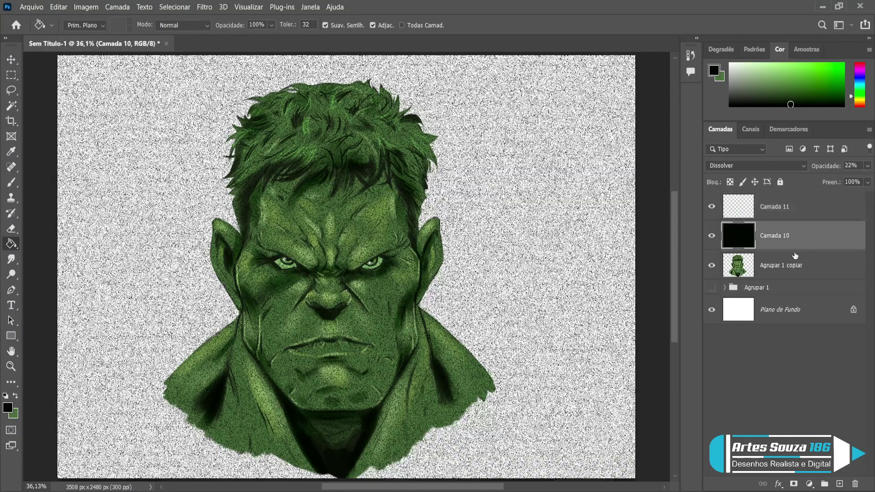
{"action": "left_click", "coordinate": [779, 212], "text": "shift"}
{"action": "key", "text": "ctrl+e"}
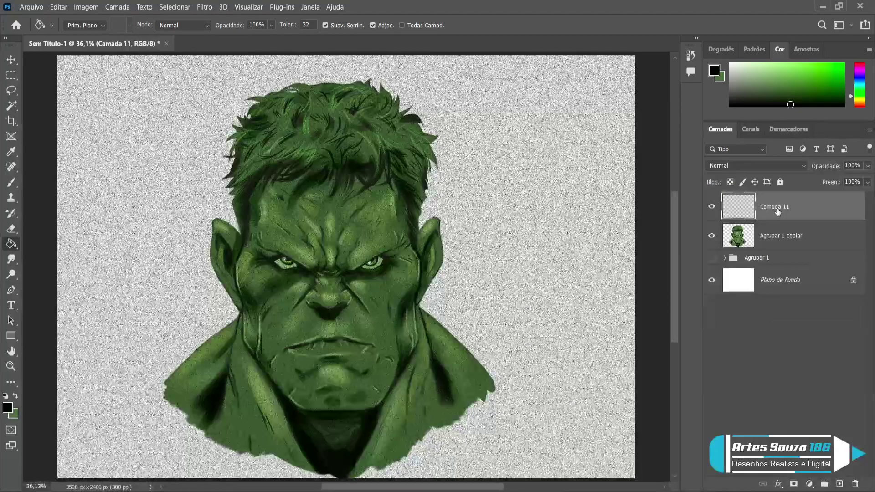
Step: Apply a softening filter to the grain layer and clip it to the character layer
{"action": "left_click", "coordinate": [209, 10]}
{"action": "left_click", "coordinate": [380, 211]}
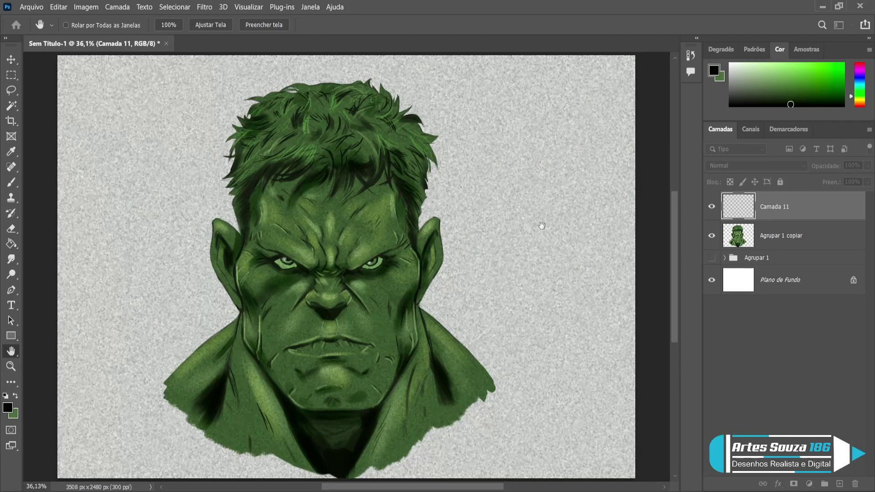
{"action": "key", "text": "Return"}
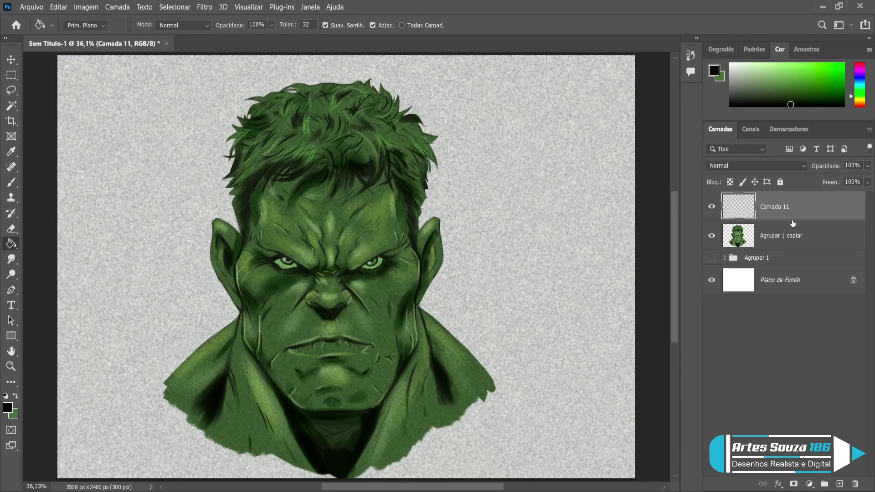
{"action": "left_click", "coordinate": [793, 221], "text": "alt"}
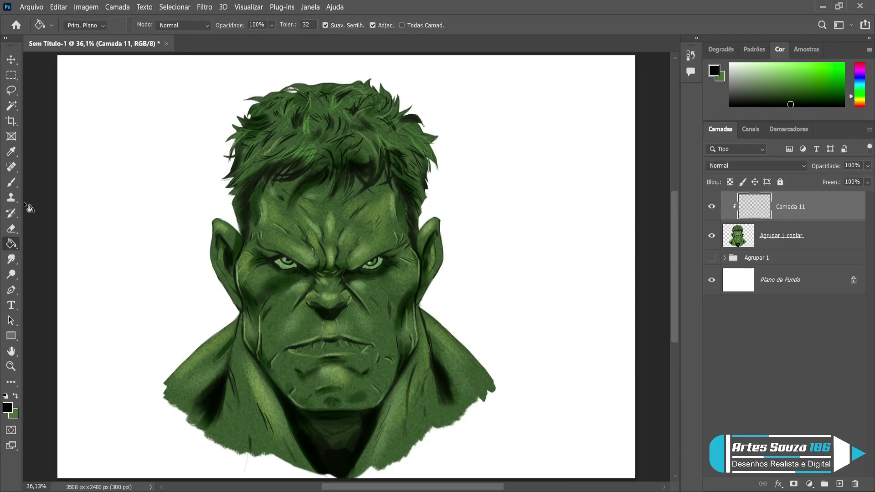
Step: Erase the grain over both eyes with a 45 px eraser
{"action": "left_click", "coordinate": [11, 228]}
{"action": "key", "text": "bracketright"}
{"action": "left_click_drag", "start_coordinate": [371, 264], "coordinate": [371, 264]}
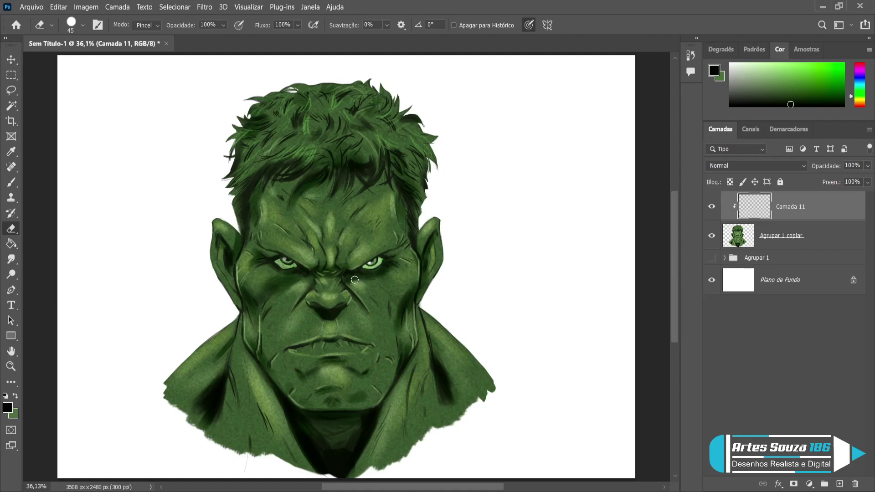
{"action": "mouse_move", "coordinate": [290, 264]}
{"action": "left_mouse_down"}
{"action": "mouse_move", "coordinate": [281, 264]}
{"action": "mouse_move", "coordinate": [287, 262]}
{"action": "left_mouse_up"}
Step: Erase the grain over the hair with a 150 px eraser and lower the grain layer's opacity to 62%
{"action": "key", "text": "bracketright"}
{"action": "key", "text": "bracketright"}
{"action": "key", "text": "bracketright"}
{"action": "key", "text": "bracketright"}
{"action": "key", "text": "bracketright"}
{"action": "mouse_move", "coordinate": [286, 124]}
{"action": "left_mouse_down"}
{"action": "mouse_move", "coordinate": [257, 122]}
{"action": "mouse_move", "coordinate": [307, 89]}
{"action": "mouse_move", "coordinate": [283, 124]}
{"action": "mouse_move", "coordinate": [347, 107]}
{"action": "mouse_move", "coordinate": [341, 129]}
{"action": "mouse_move", "coordinate": [381, 122]}
{"action": "mouse_move", "coordinate": [380, 136]}
{"action": "mouse_move", "coordinate": [408, 141]}
{"action": "mouse_move", "coordinate": [418, 201]}
{"action": "mouse_move", "coordinate": [403, 171]}
{"action": "mouse_move", "coordinate": [381, 157]}
{"action": "mouse_move", "coordinate": [364, 175]}
{"action": "mouse_move", "coordinate": [350, 165]}
{"action": "mouse_move", "coordinate": [338, 175]}
{"action": "mouse_move", "coordinate": [328, 166]}
{"action": "mouse_move", "coordinate": [315, 170]}
{"action": "mouse_move", "coordinate": [308, 158]}
{"action": "mouse_move", "coordinate": [270, 168]}
{"action": "mouse_move", "coordinate": [241, 210]}
{"action": "mouse_move", "coordinate": [254, 131]}
{"action": "mouse_move", "coordinate": [239, 135]}
{"action": "mouse_move", "coordinate": [242, 148]}
{"action": "mouse_move", "coordinate": [272, 103]}
{"action": "mouse_move", "coordinate": [337, 77]}
{"action": "mouse_move", "coordinate": [382, 101]}
{"action": "mouse_move", "coordinate": [322, 96]}
{"action": "mouse_move", "coordinate": [347, 86]}
{"action": "mouse_move", "coordinate": [417, 123]}
{"action": "mouse_move", "coordinate": [347, 146]}
{"action": "left_mouse_up"}
{"action": "left_click_drag", "start_coordinate": [338, 161], "coordinate": [333, 130]}
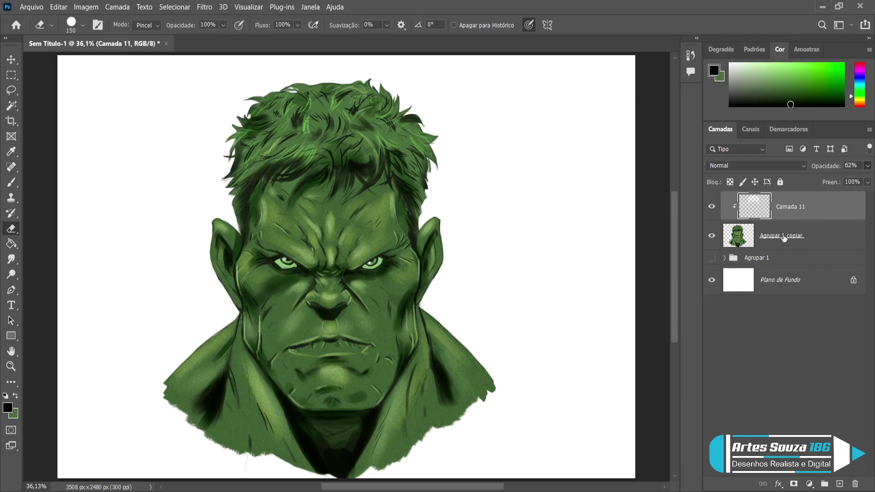
Step: Merge the grain layer into the character layer and add a new layer directly above the hidden group Agrupar 1
{"action": "key", "text": "ctrl+e"}
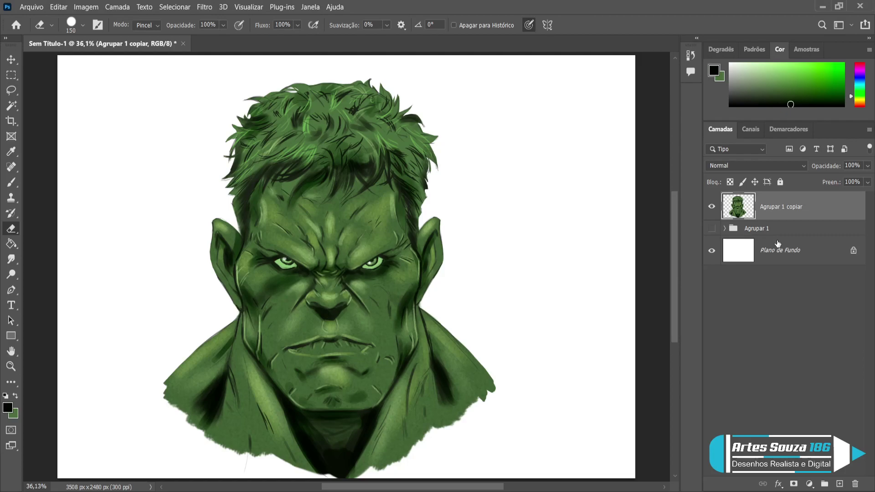
{"action": "left_click", "coordinate": [767, 232]}
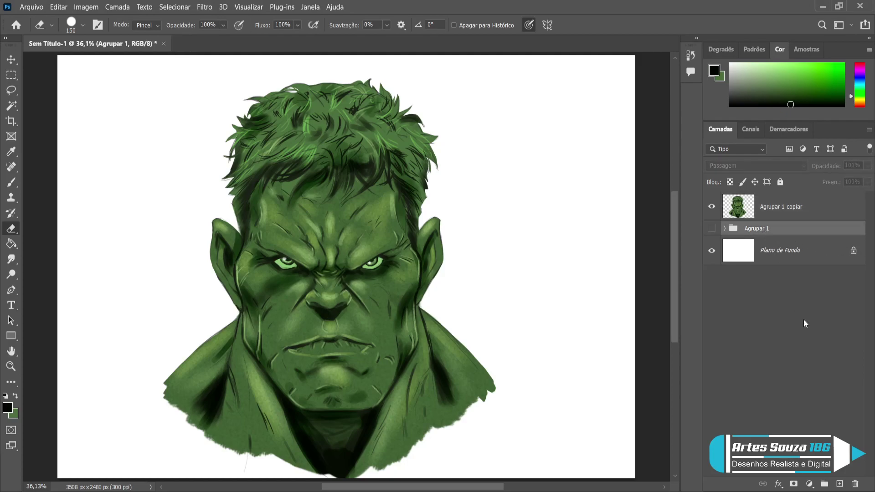
{"action": "left_click", "coordinate": [839, 484]}
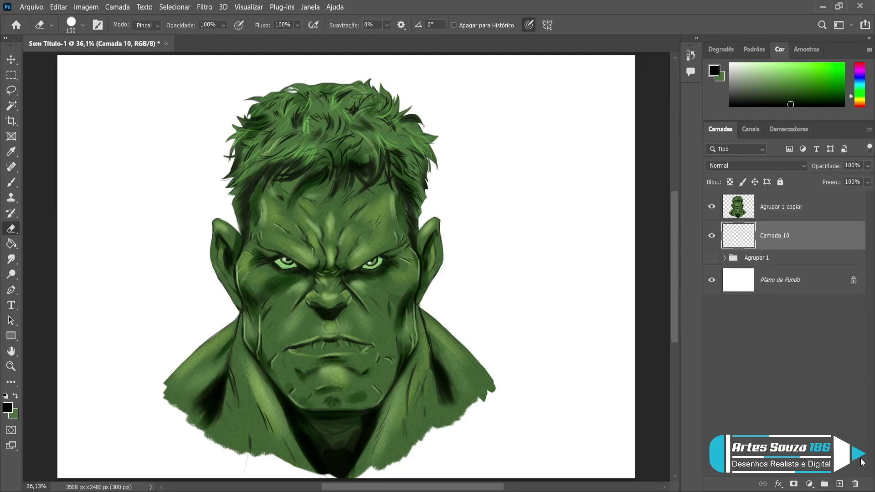
Step: Paint rough black strokes behind the head and shoulders with a textured 800 px brush
{"action": "left_click", "coordinate": [10, 186]}
{"action": "key", "text": "period"}
{"action": "key", "text": "d"}
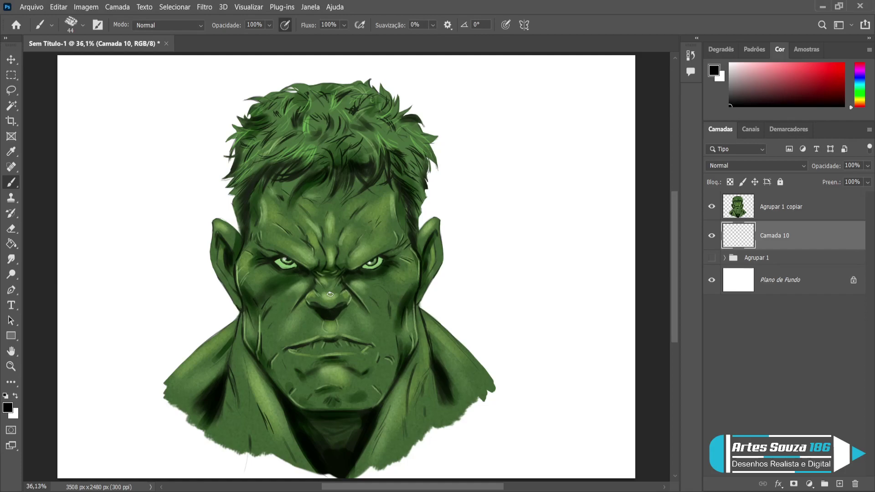
{"action": "key", "text": "bracketright"}
{"action": "key", "text": "bracketright"}
{"action": "key", "text": "bracketright"}
{"action": "key", "text": "bracketright"}
{"action": "key", "text": "bracketright"}
{"action": "key", "text": "bracketright"}
{"action": "key", "text": "bracketright"}
{"action": "key", "text": "bracketright"}
{"action": "key", "text": "bracketright"}
{"action": "key", "text": "bracketright"}
{"action": "key", "text": "bracketright"}
{"action": "key", "text": "bracketright"}
{"action": "key", "text": "bracketright"}
{"action": "key", "text": "bracketright"}
{"action": "key", "text": "bracketright"}
{"action": "key", "text": "bracketright"}
{"action": "key", "text": "bracketright"}
{"action": "mouse_move", "coordinate": [449, 404]}
{"action": "left_mouse_down"}
{"action": "mouse_move", "coordinate": [466, 371]}
{"action": "mouse_move", "coordinate": [429, 434]}
{"action": "mouse_move", "coordinate": [458, 360]}
{"action": "mouse_move", "coordinate": [460, 303]}
{"action": "mouse_move", "coordinate": [392, 381]}
{"action": "mouse_move", "coordinate": [459, 269]}
{"action": "mouse_move", "coordinate": [385, 378]}
{"action": "mouse_move", "coordinate": [447, 275]}
{"action": "mouse_move", "coordinate": [377, 375]}
{"action": "mouse_move", "coordinate": [383, 320]}
{"action": "left_mouse_up"}
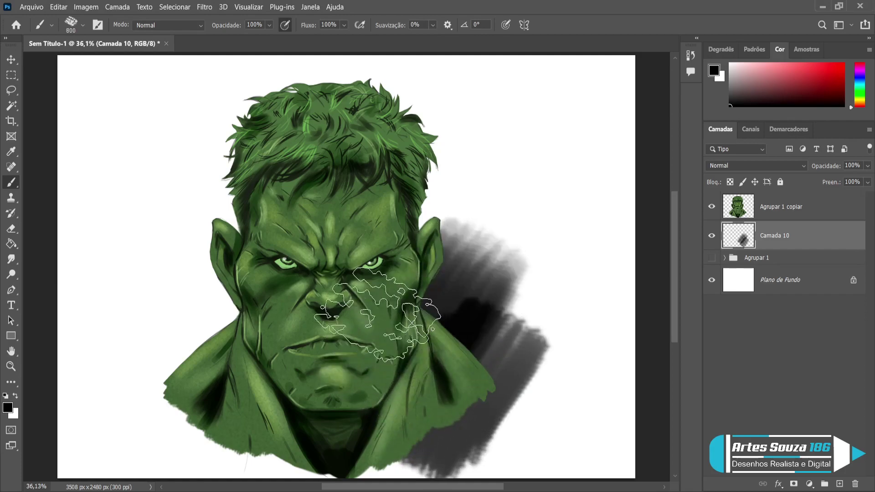
{"action": "mouse_move", "coordinate": [251, 259]}
{"action": "left_mouse_down"}
{"action": "mouse_move", "coordinate": [230, 283]}
{"action": "mouse_move", "coordinate": [215, 234]}
{"action": "mouse_move", "coordinate": [258, 250]}
{"action": "mouse_move", "coordinate": [196, 399]}
{"action": "mouse_move", "coordinate": [238, 395]}
{"action": "mouse_move", "coordinate": [265, 430]}
{"action": "left_mouse_up"}
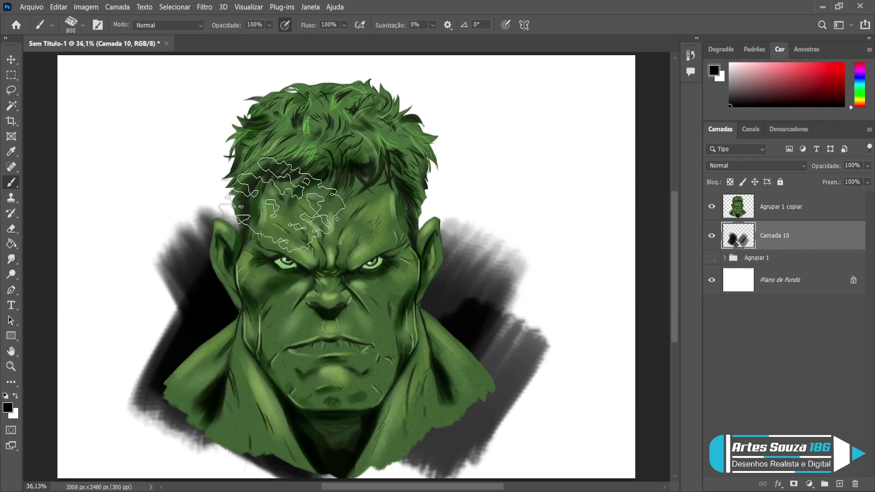
{"action": "mouse_move", "coordinate": [255, 212]}
{"action": "left_mouse_down"}
{"action": "mouse_move", "coordinate": [243, 168]}
{"action": "mouse_move", "coordinate": [279, 230]}
{"action": "mouse_move", "coordinate": [264, 211]}
{"action": "mouse_move", "coordinate": [262, 149]}
{"action": "mouse_move", "coordinate": [278, 127]}
{"action": "mouse_move", "coordinate": [249, 147]}
{"action": "mouse_move", "coordinate": [359, 102]}
{"action": "mouse_move", "coordinate": [322, 156]}
{"action": "mouse_move", "coordinate": [394, 123]}
{"action": "mouse_move", "coordinate": [334, 192]}
{"action": "mouse_move", "coordinate": [391, 130]}
{"action": "mouse_move", "coordinate": [402, 158]}
{"action": "mouse_move", "coordinate": [379, 190]}
{"action": "mouse_move", "coordinate": [408, 140]}
{"action": "mouse_move", "coordinate": [387, 176]}
{"action": "mouse_move", "coordinate": [430, 269]}
{"action": "mouse_move", "coordinate": [444, 266]}
{"action": "mouse_move", "coordinate": [452, 296]}
{"action": "mouse_move", "coordinate": [422, 235]}
{"action": "mouse_move", "coordinate": [443, 358]}
{"action": "mouse_move", "coordinate": [456, 344]}
{"action": "mouse_move", "coordinate": [405, 407]}
{"action": "mouse_move", "coordinate": [307, 407]}
{"action": "mouse_move", "coordinate": [343, 387]}
{"action": "mouse_move", "coordinate": [363, 399]}
{"action": "mouse_move", "coordinate": [368, 416]}
{"action": "mouse_move", "coordinate": [301, 430]}
{"action": "mouse_move", "coordinate": [310, 391]}
{"action": "mouse_move", "coordinate": [259, 421]}
{"action": "mouse_move", "coordinate": [190, 377]}
{"action": "mouse_move", "coordinate": [207, 397]}
{"action": "mouse_move", "coordinate": [236, 386]}
{"action": "mouse_move", "coordinate": [210, 375]}
{"action": "mouse_move", "coordinate": [239, 332]}
{"action": "mouse_move", "coordinate": [232, 320]}
{"action": "mouse_move", "coordinate": [241, 383]}
{"action": "left_mouse_up"}
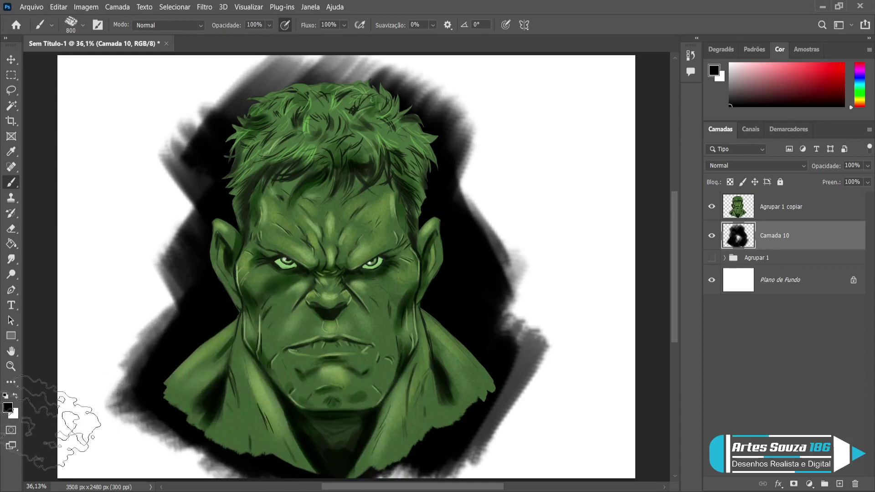
Step: Pick a bright green and paint it behind the face on the background stroke layer with a large 1100 px brush
{"action": "key", "text": "i"}
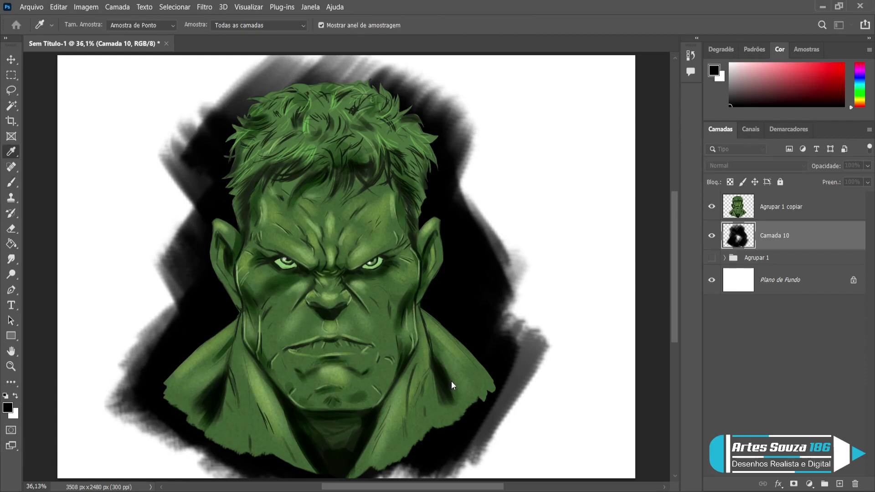
{"action": "key", "text": "b"}
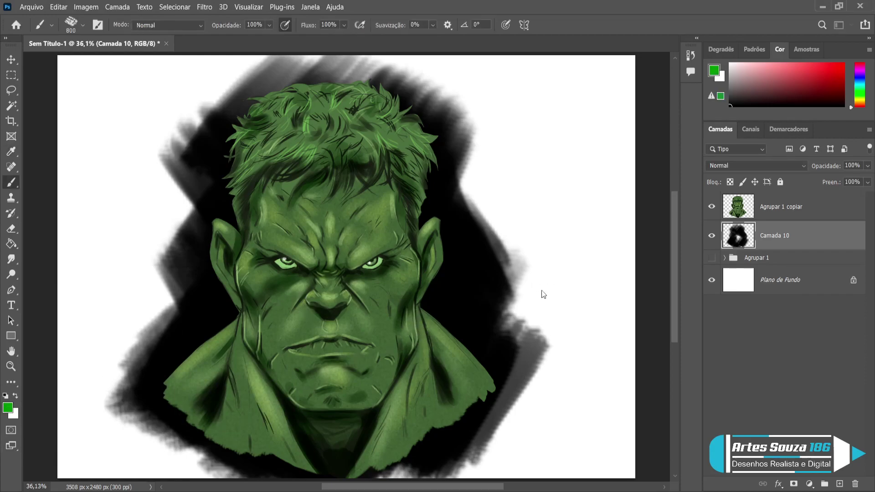
{"action": "left_click", "coordinate": [464, 447], "text": "alt"}
{"action": "key", "text": "bracketright"}
{"action": "key", "text": "bracketright"}
{"action": "key", "text": "bracketright"}
{"action": "key", "text": "bracketright"}
{"action": "key", "text": "bracketright"}
{"action": "key", "text": "bracketright"}
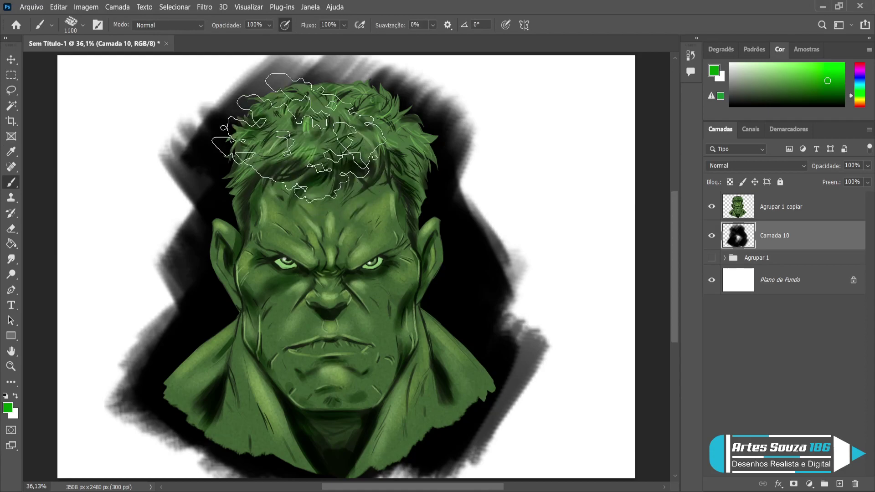
{"action": "key", "text": "bracketleft"}
{"action": "key", "text": "bracketleft"}
{"action": "key", "text": "bracketleft"}
{"action": "key", "text": "bracketleft"}
{"action": "key", "text": "bracketleft"}
{"action": "key", "text": "bracketleft"}
{"action": "key", "text": "bracketleft"}
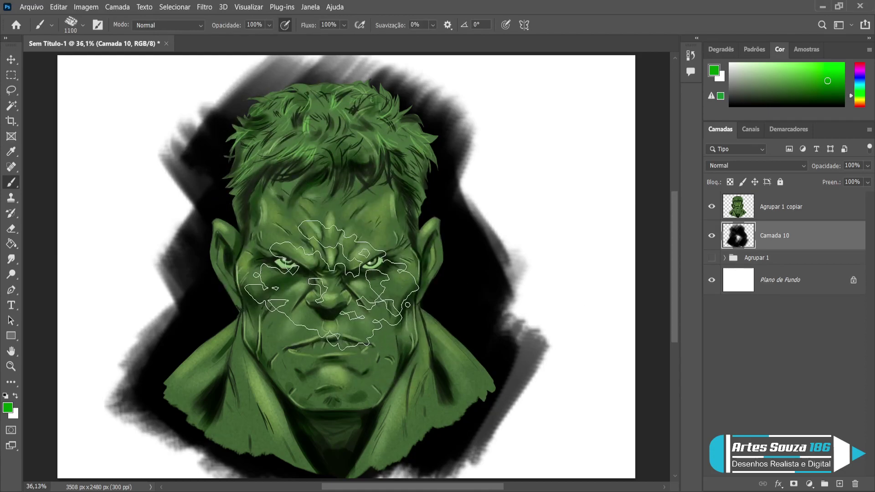
{"action": "left_click", "coordinate": [328, 252]}
{"action": "key", "text": "bracketleft"}
{"action": "mouse_move", "coordinate": [328, 253]}
{"action": "left_mouse_down"}
{"action": "mouse_move", "coordinate": [322, 410]}
{"action": "mouse_move", "coordinate": [360, 191]}
{"action": "mouse_move", "coordinate": [390, 162]}
{"action": "left_mouse_up"}
Step: Paint bright green strokes behind the hair and down the left side of the head with a smaller textured brush
{"action": "key", "text": "bracketleft"}
{"action": "key", "text": "bracketleft"}
{"action": "key", "text": "bracketleft"}
{"action": "key", "text": "bracketleft"}
{"action": "key", "text": "bracketleft"}
{"action": "key", "text": "bracketleft"}
{"action": "key", "text": "bracketleft"}
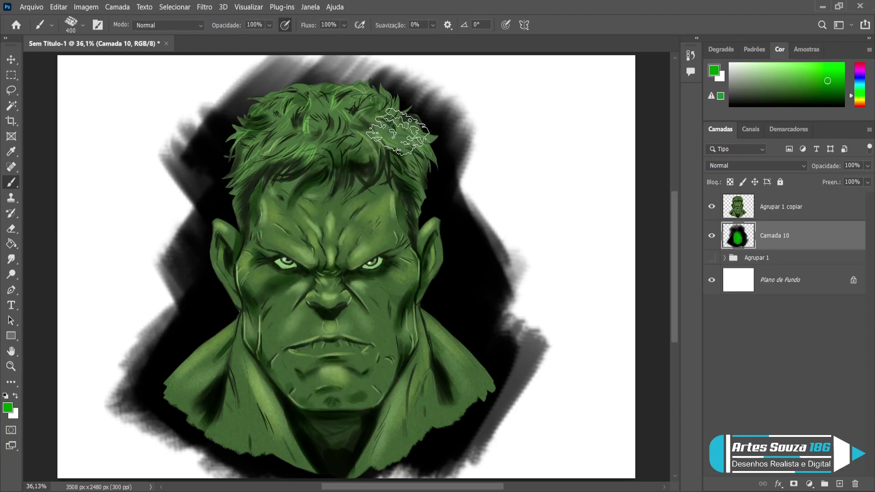
{"action": "left_click_drag", "start_coordinate": [416, 114], "coordinate": [440, 100]}
{"action": "left_click", "coordinate": [362, 81]}
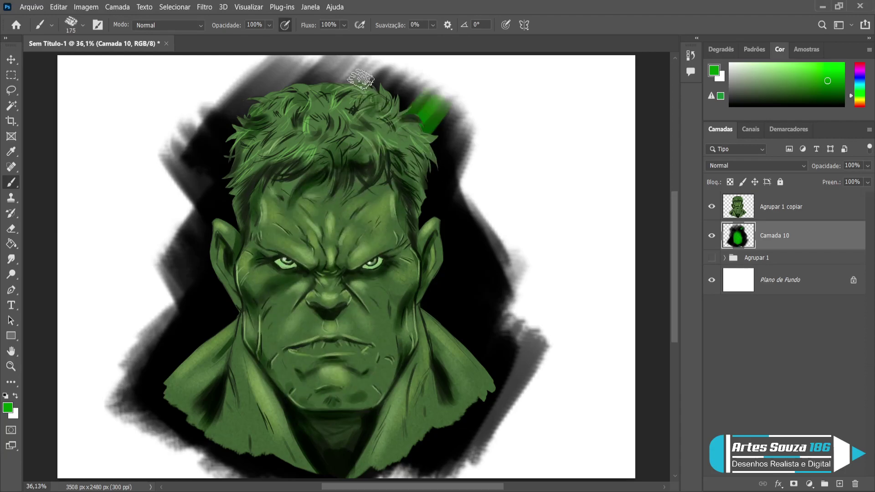
{"action": "mouse_move", "coordinate": [275, 67]}
{"action": "left_mouse_down"}
{"action": "mouse_move", "coordinate": [205, 144]}
{"action": "mouse_move", "coordinate": [227, 84]}
{"action": "mouse_move", "coordinate": [269, 89]}
{"action": "left_mouse_up"}
{"action": "mouse_move", "coordinate": [171, 201]}
{"action": "mouse_move", "coordinate": [172, 201]}
{"action": "left_mouse_down"}
{"action": "mouse_move", "coordinate": [237, 250]}
{"action": "mouse_move", "coordinate": [220, 239]}
{"action": "mouse_move", "coordinate": [233, 241]}
{"action": "mouse_move", "coordinate": [238, 219]}
{"action": "mouse_move", "coordinate": [205, 251]}
{"action": "mouse_move", "coordinate": [236, 196]}
{"action": "mouse_move", "coordinate": [159, 318]}
{"action": "mouse_move", "coordinate": [245, 200]}
{"action": "mouse_move", "coordinate": [194, 269]}
{"action": "mouse_move", "coordinate": [252, 223]}
{"action": "mouse_move", "coordinate": [216, 276]}
{"action": "mouse_move", "coordinate": [249, 338]}
{"action": "mouse_move", "coordinate": [198, 348]}
{"action": "mouse_move", "coordinate": [174, 380]}
{"action": "mouse_move", "coordinate": [202, 431]}
{"action": "mouse_move", "coordinate": [206, 354]}
{"action": "mouse_move", "coordinate": [183, 408]}
{"action": "mouse_move", "coordinate": [205, 433]}
{"action": "left_mouse_up"}
Step: Paint bright green strokes on the black area around the right ear and out past its edge
{"action": "key", "text": "bracketright"}
{"action": "key", "text": "bracketright"}
{"action": "key", "text": "bracketleft"}
{"action": "key", "text": "bracketleft"}
{"action": "key", "text": "bracketleft"}
{"action": "left_click_drag", "start_coordinate": [376, 337], "coordinate": [465, 273]}
{"action": "key", "text": "bracketright"}
{"action": "key", "text": "bracketright"}
{"action": "left_click_drag", "start_coordinate": [439, 176], "coordinate": [503, 231]}
{"action": "left_click_drag", "start_coordinate": [498, 187], "coordinate": [428, 221]}
Step: Paint bright green strokes around the shoulders and lower bust with a 300 px brush, plus one faint stroke far left
{"action": "key", "text": "bracketright"}
{"action": "key", "text": "bracketright"}
{"action": "left_click_drag", "start_coordinate": [515, 301], "coordinate": [524, 417]}
{"action": "mouse_move", "coordinate": [456, 324]}
{"action": "left_mouse_down"}
{"action": "mouse_move", "coordinate": [518, 416]}
{"action": "mouse_move", "coordinate": [459, 420]}
{"action": "mouse_move", "coordinate": [404, 463]}
{"action": "mouse_move", "coordinate": [420, 451]}
{"action": "left_mouse_up"}
{"action": "mouse_move", "coordinate": [257, 462]}
{"action": "left_mouse_down"}
{"action": "mouse_move", "coordinate": [269, 485]}
{"action": "mouse_move", "coordinate": [261, 463]}
{"action": "mouse_move", "coordinate": [252, 470]}
{"action": "mouse_move", "coordinate": [191, 402]}
{"action": "mouse_move", "coordinate": [192, 362]}
{"action": "left_mouse_up"}
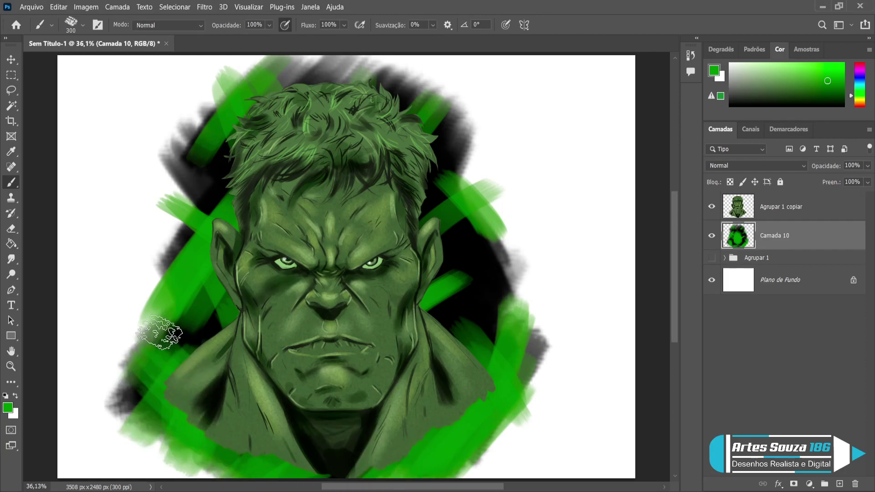
{"action": "left_click_drag", "start_coordinate": [102, 273], "coordinate": [151, 333]}
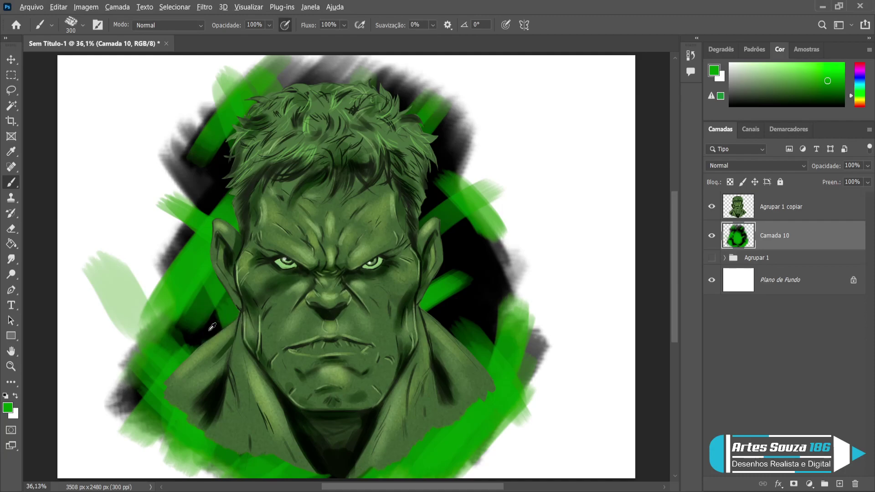
Step: Break up the green background with black 300 px strokes around the head and shoulders
{"action": "key", "text": "d"}
{"action": "mouse_move", "coordinate": [208, 329]}
{"action": "left_mouse_down"}
{"action": "mouse_move", "coordinate": [140, 302]}
{"action": "mouse_move", "coordinate": [188, 352]}
{"action": "mouse_move", "coordinate": [208, 344]}
{"action": "mouse_move", "coordinate": [187, 372]}
{"action": "mouse_move", "coordinate": [186, 359]}
{"action": "mouse_move", "coordinate": [175, 367]}
{"action": "mouse_move", "coordinate": [247, 423]}
{"action": "mouse_move", "coordinate": [229, 428]}
{"action": "mouse_move", "coordinate": [234, 435]}
{"action": "mouse_move", "coordinate": [386, 459]}
{"action": "mouse_move", "coordinate": [455, 404]}
{"action": "mouse_move", "coordinate": [442, 455]}
{"action": "mouse_move", "coordinate": [472, 399]}
{"action": "mouse_move", "coordinate": [495, 410]}
{"action": "mouse_move", "coordinate": [436, 406]}
{"action": "mouse_move", "coordinate": [518, 315]}
{"action": "mouse_move", "coordinate": [366, 418]}
{"action": "mouse_move", "coordinate": [443, 291]}
{"action": "mouse_move", "coordinate": [393, 380]}
{"action": "mouse_move", "coordinate": [417, 213]}
{"action": "mouse_move", "coordinate": [473, 306]}
{"action": "mouse_move", "coordinate": [436, 164]}
{"action": "mouse_move", "coordinate": [455, 152]}
{"action": "mouse_move", "coordinate": [364, 239]}
{"action": "mouse_move", "coordinate": [485, 131]}
{"action": "mouse_move", "coordinate": [355, 206]}
{"action": "mouse_move", "coordinate": [235, 184]}
{"action": "mouse_move", "coordinate": [203, 273]}
{"action": "mouse_move", "coordinate": [189, 282]}
{"action": "mouse_move", "coordinate": [186, 171]}
{"action": "mouse_move", "coordinate": [241, 214]}
{"action": "mouse_move", "coordinate": [176, 170]}
{"action": "left_mouse_up"}
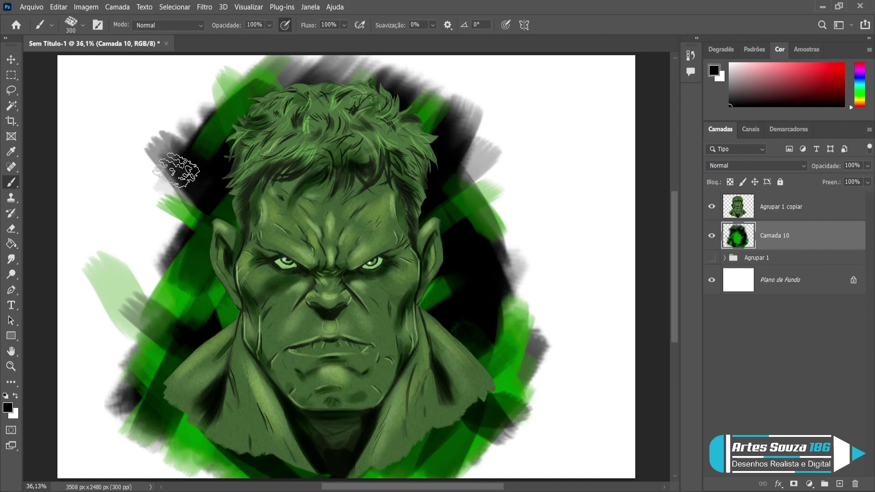
Step: Add a new layer above the merged portrait and try bright green dabs over the right-hand hair with a 50 px textured brush
{"action": "left_click", "coordinate": [789, 219]}
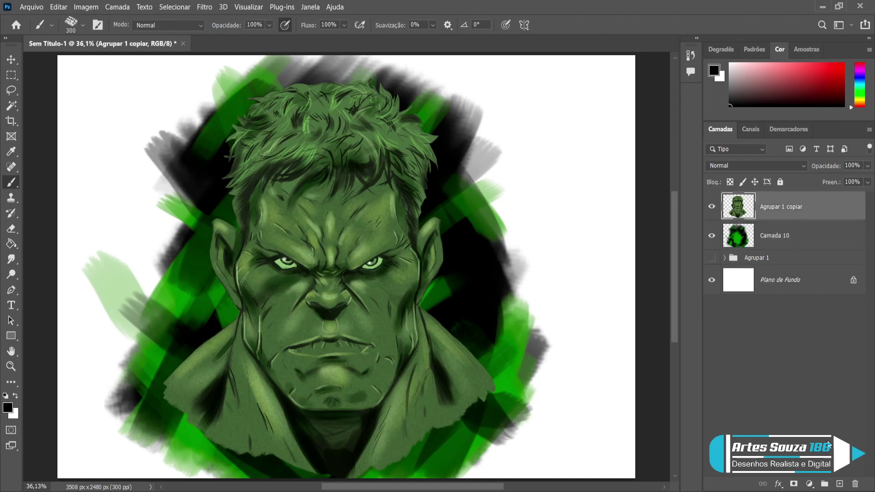
{"action": "left_click", "coordinate": [839, 483]}
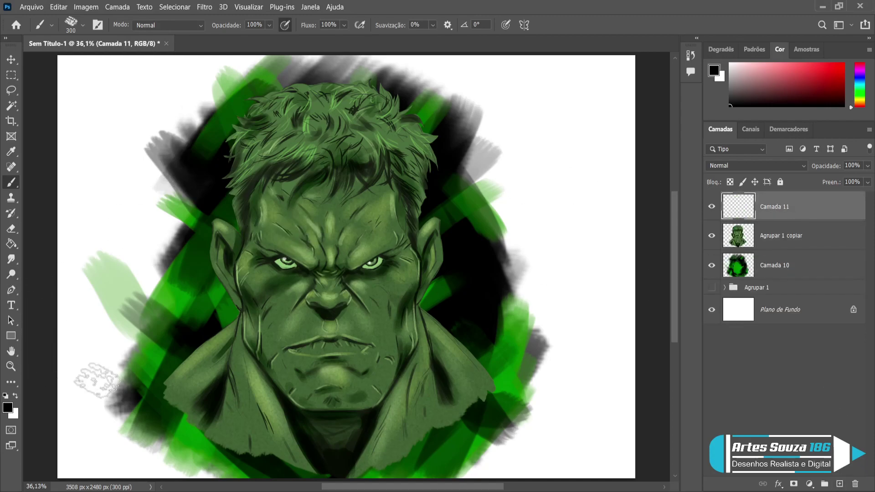
{"action": "key", "text": "i"}
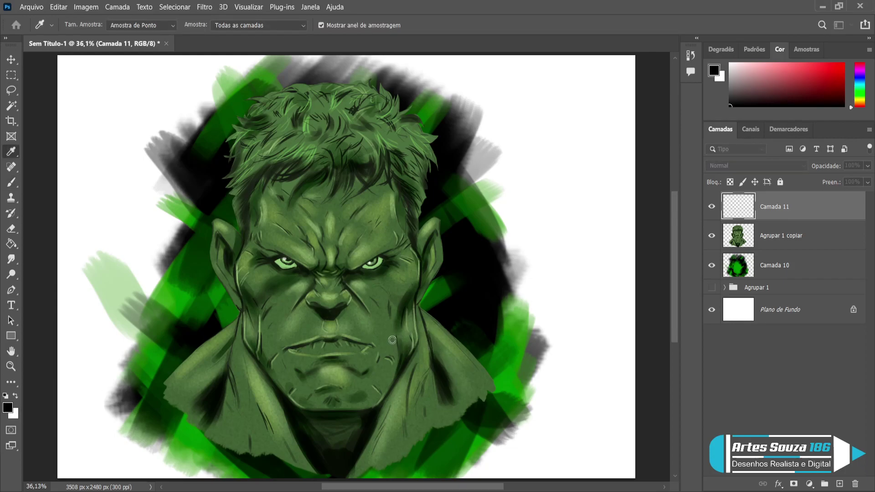
{"action": "left_click", "coordinate": [535, 282]}
{"action": "key", "text": "b"}
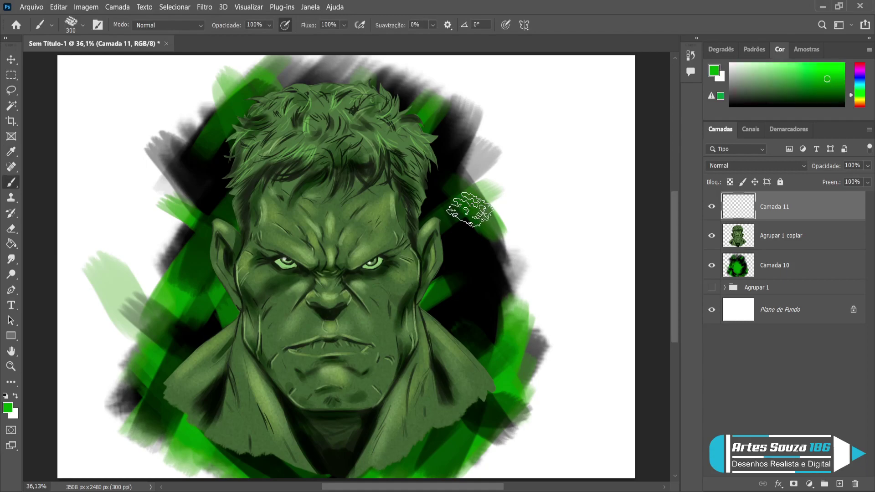
{"action": "key", "text": "bracketleft"}
{"action": "key", "text": "bracketleft"}
{"action": "key", "text": "bracketleft"}
{"action": "key", "text": "bracketleft"}
{"action": "key", "text": "bracketleft"}
{"action": "key", "text": "bracketleft"}
{"action": "key", "text": "bracketleft"}
{"action": "key", "text": "bracketleft"}
{"action": "key", "text": "bracketleft"}
{"action": "key", "text": "bracketleft"}
{"action": "key", "text": "bracketleft"}
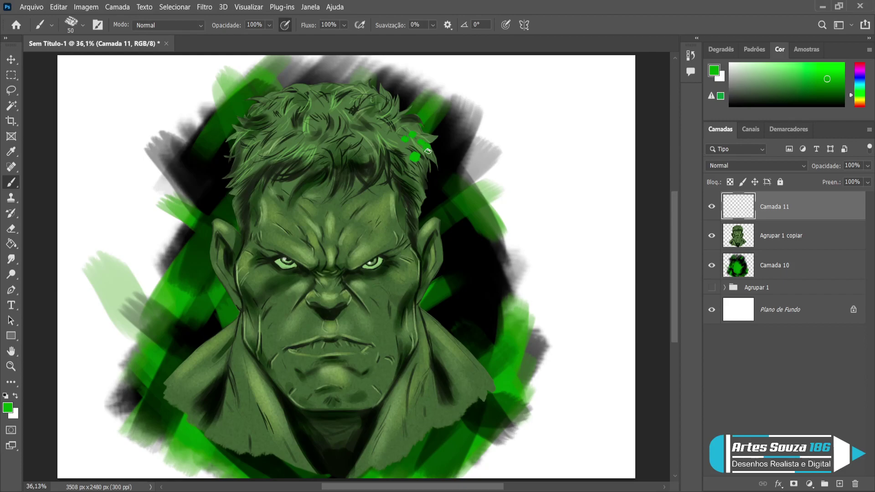
{"action": "left_click", "coordinate": [422, 177]}
{"action": "left_click", "coordinate": [430, 166]}
Step: Try lighter green 90 px dabs along the left side of the hair, beside the ear and out over the left background
{"action": "key", "text": "bracketright"}
{"action": "key", "text": "bracketright"}
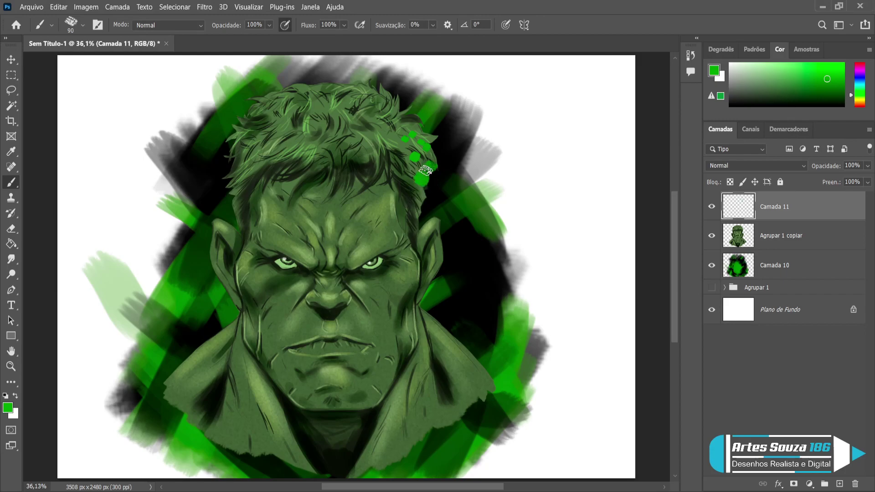
{"action": "key", "text": "i"}
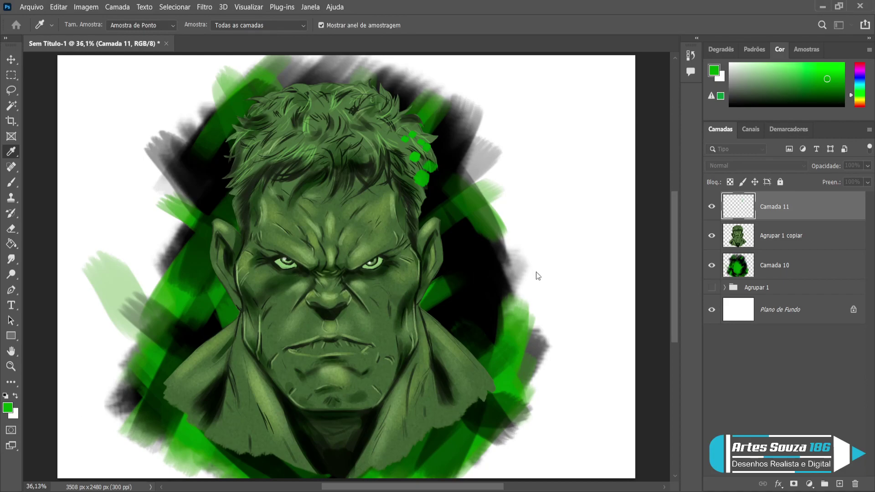
{"action": "key", "text": "b"}
{"action": "left_click", "coordinate": [237, 136]}
{"action": "left_click", "coordinate": [248, 157]}
{"action": "left_click", "coordinate": [240, 174]}
{"action": "left_click", "coordinate": [232, 183]}
{"action": "left_click", "coordinate": [226, 212]}
{"action": "left_click", "coordinate": [203, 282]}
{"action": "left_click", "coordinate": [216, 284]}
{"action": "left_click", "coordinate": [220, 305]}
{"action": "left_click", "coordinate": [215, 327]}
{"action": "left_click", "coordinate": [202, 343]}
{"action": "left_click", "coordinate": [184, 355]}
{"action": "left_click", "coordinate": [134, 306]}
{"action": "left_click", "coordinate": [149, 280]}
{"action": "left_click", "coordinate": [147, 252]}
Step: Try green 90 px dabs beside the right ear and along the right shoulder, and delete the layer of dabs
{"action": "left_click", "coordinate": [462, 250]}
{"action": "left_click", "coordinate": [455, 228]}
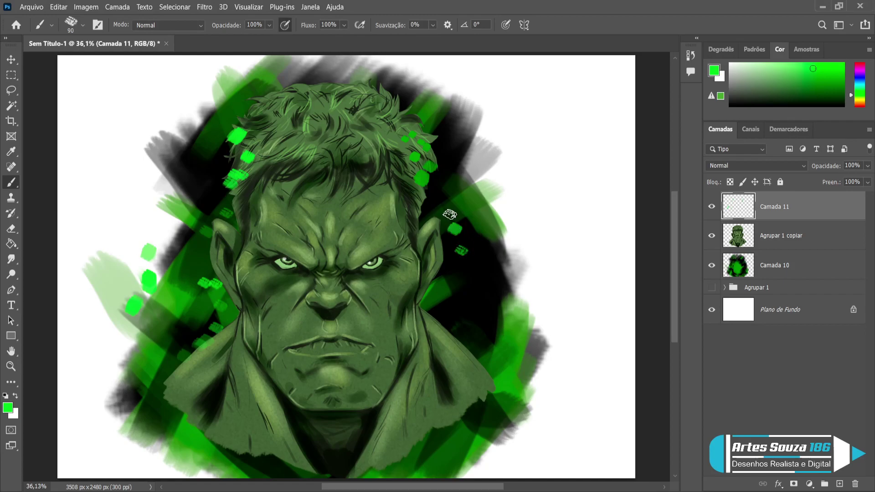
{"action": "left_click", "coordinate": [440, 209]}
{"action": "left_click", "coordinate": [459, 272]}
{"action": "left_click", "coordinate": [479, 338]}
{"action": "left_click", "coordinate": [497, 357]}
{"action": "left_click", "coordinate": [491, 410]}
{"action": "left_click", "coordinate": [473, 401]}
{"action": "left_click", "coordinate": [445, 422]}
{"action": "left_click", "coordinate": [429, 438]}
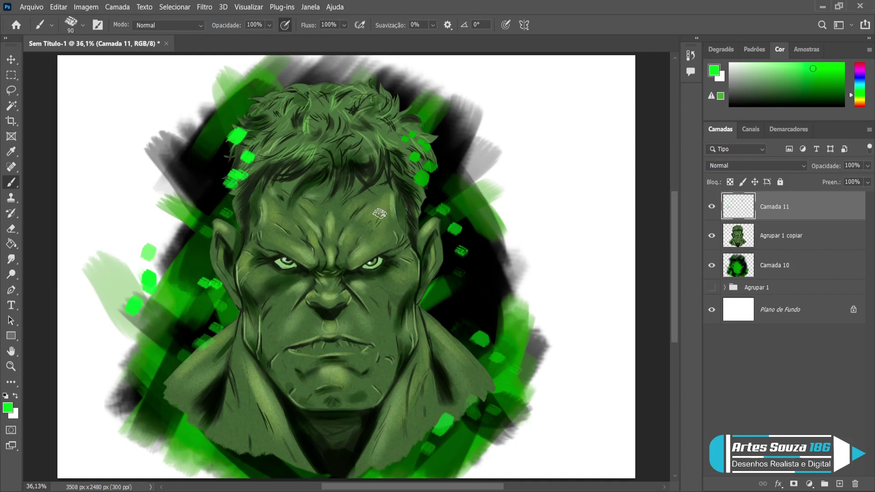
{"action": "key", "text": "Delete"}
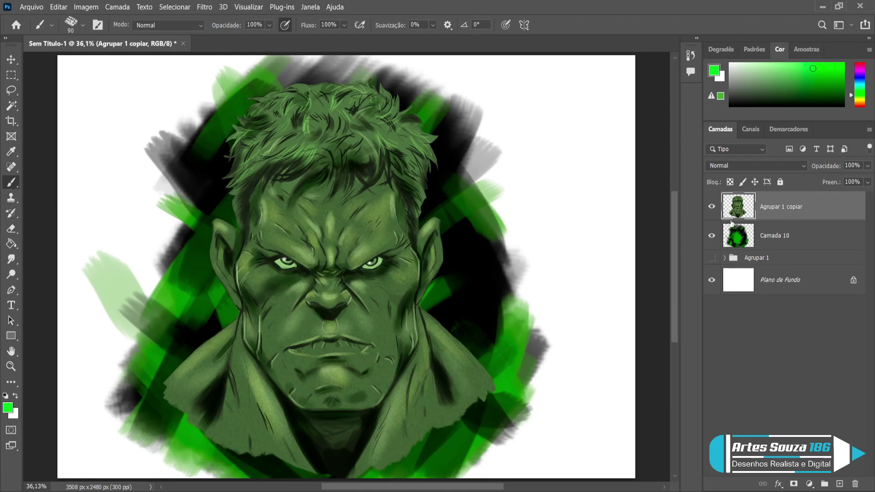
Step: Blur the green and black brushed layer into long diagonal streaks, comparing weaker and stronger versions and keeping the stronger one
{"action": "left_click", "coordinate": [794, 235]}
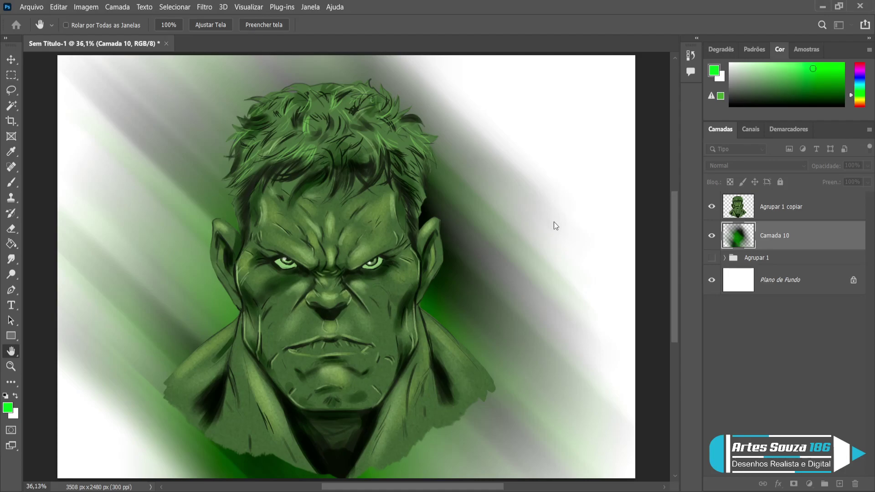
{"action": "key", "text": "ctrl+z"}
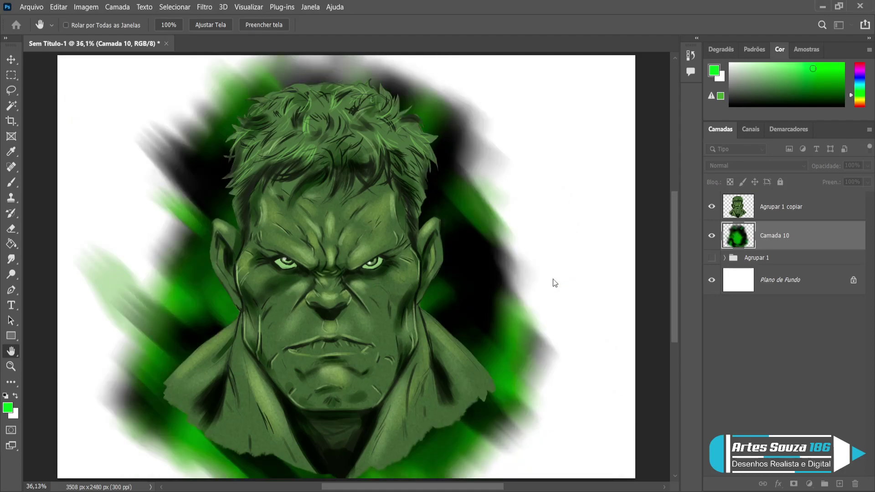
{"action": "key", "text": "ctrl+shift+z"}
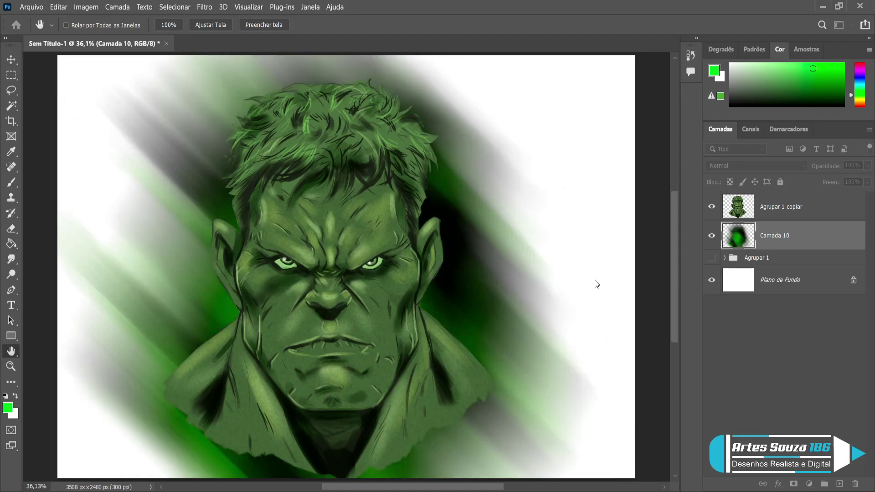
{"action": "key", "text": "ctrl+z"}
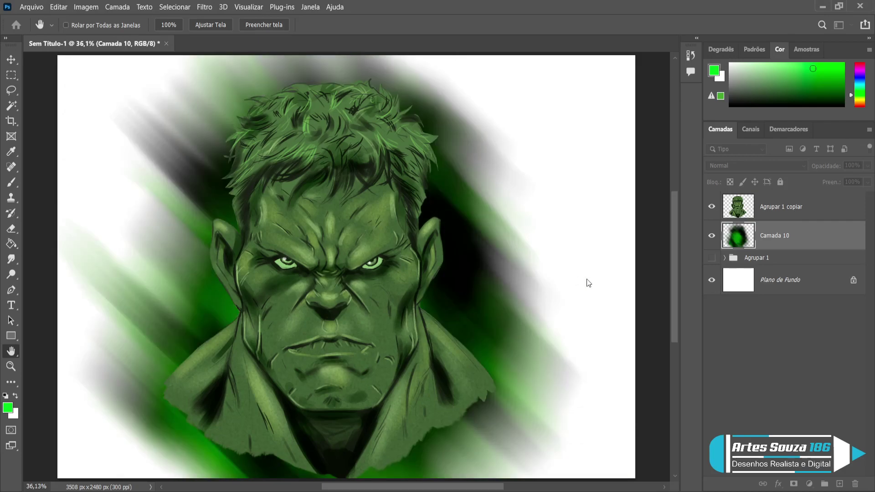
{"action": "key", "text": "ctrl+shift+z"}
{"action": "key", "text": "b"}
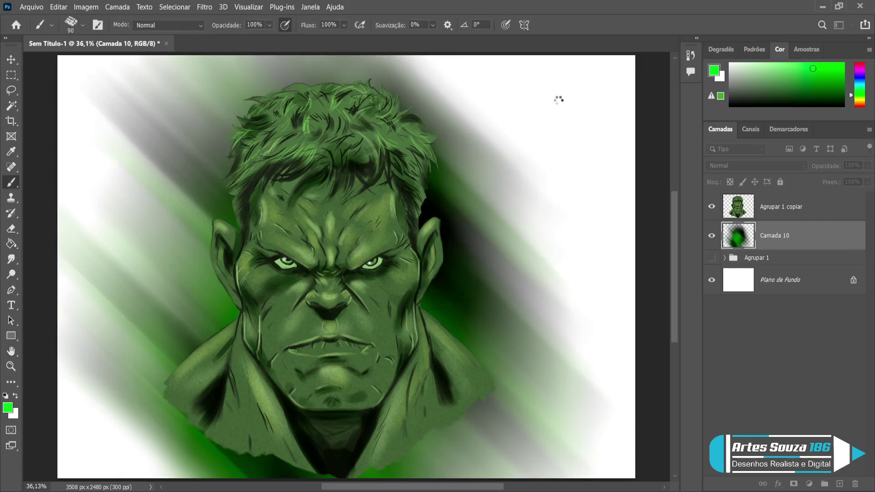
Step: Turn the white background layer into a solid near-black grey
{"action": "left_click", "coordinate": [777, 282]}
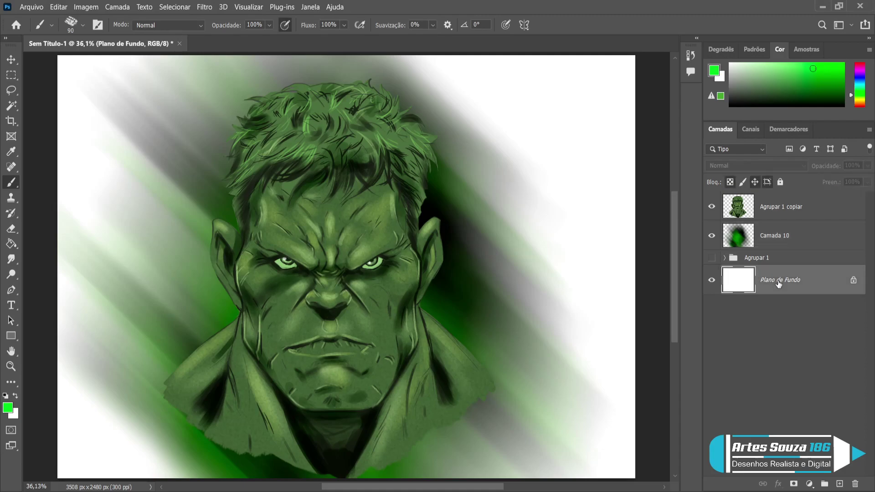
{"action": "key", "text": "i"}
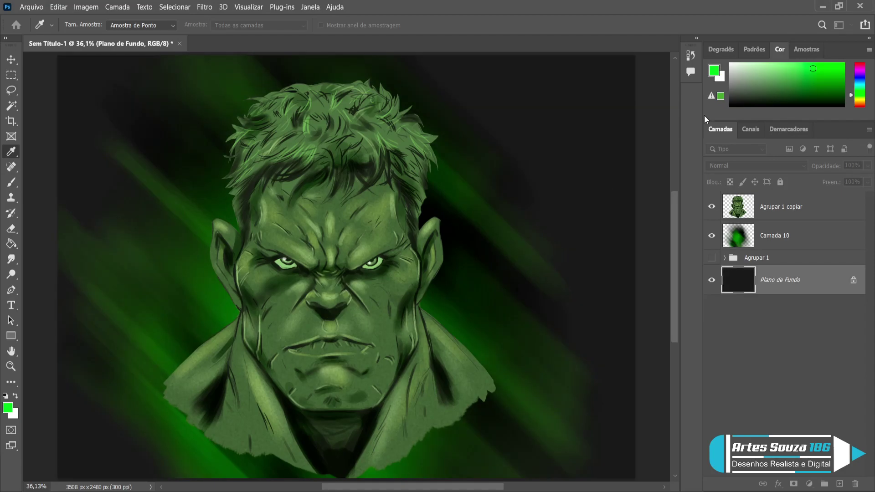
{"action": "key", "text": "b"}
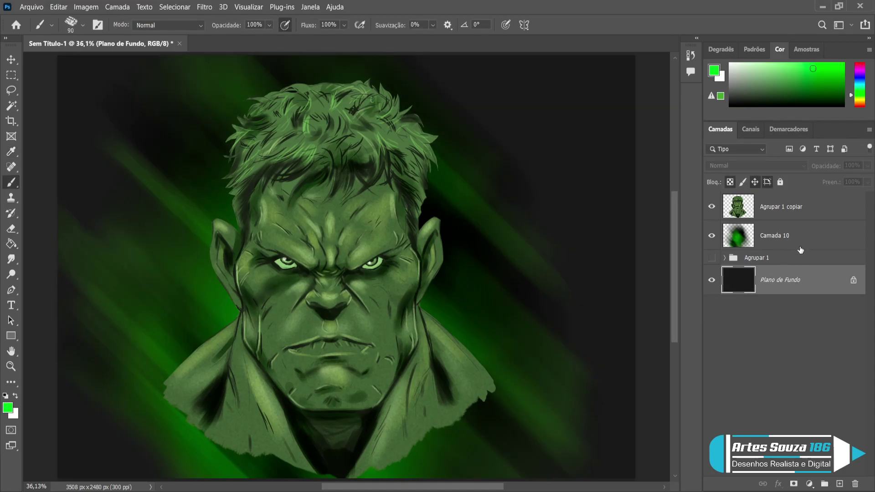
Step: Add a new layer above the portrait and paint white rim-light strands on the left hair edge with a 15 px pressure-sized brush
{"action": "left_click", "coordinate": [786, 217]}
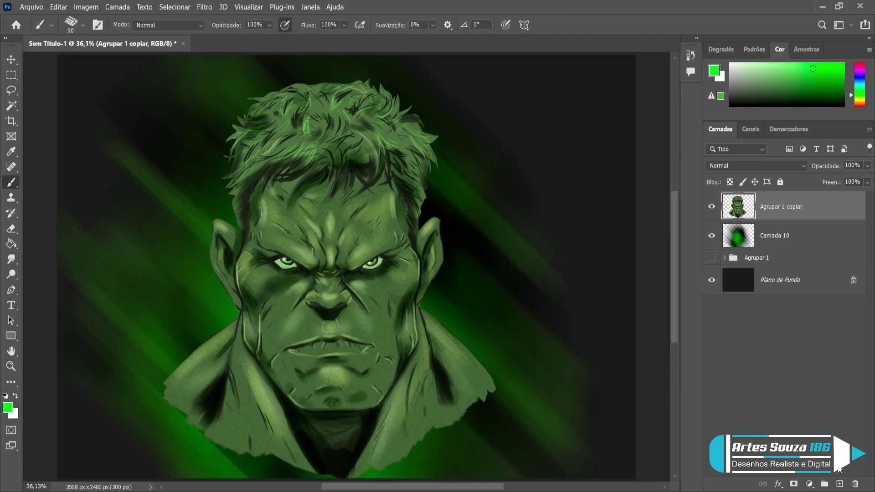
{"action": "left_click", "coordinate": [839, 484]}
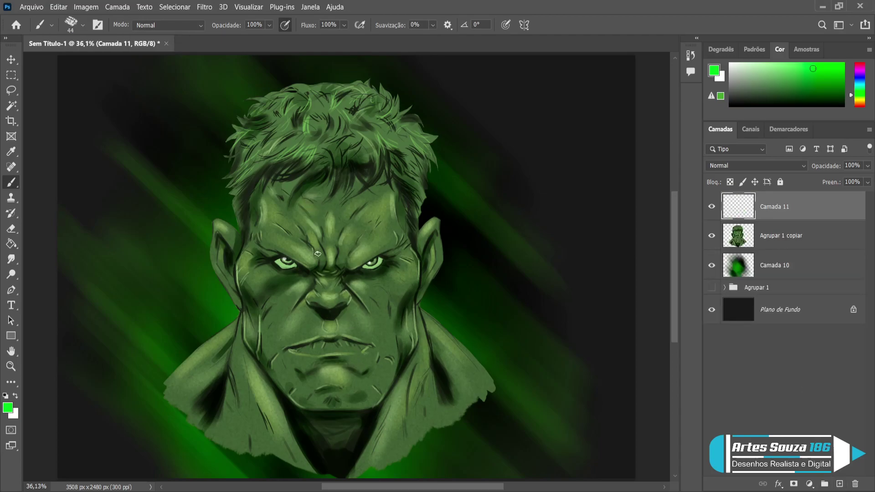
{"action": "key", "text": "d"}
{"action": "key", "text": "x"}
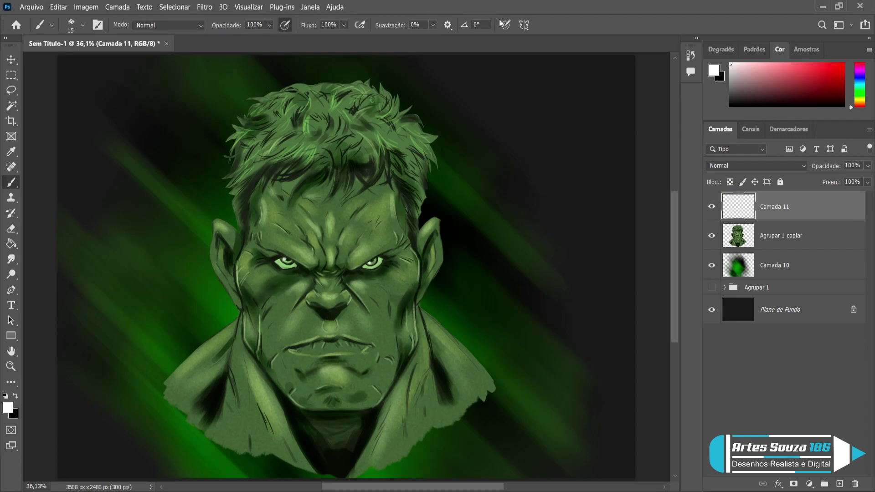
{"action": "left_click", "coordinate": [285, 25]}
{"action": "left_click", "coordinate": [506, 25]}
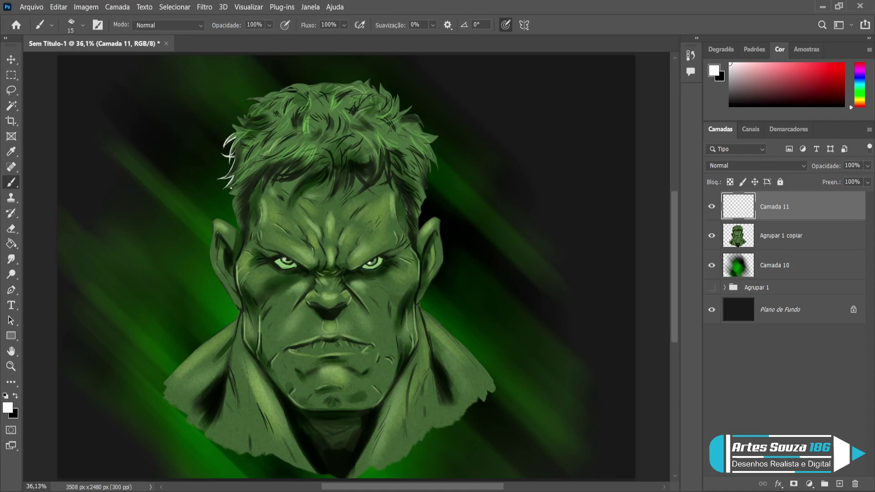
{"action": "left_click_drag", "start_coordinate": [237, 182], "coordinate": [229, 192]}
Step: Trace thin white rim light along the left ear, jaw, collar and shoulder, and over the upper hair outline
{"action": "left_click_drag", "start_coordinate": [236, 208], "coordinate": [234, 217]}
{"action": "mouse_move", "coordinate": [213, 237]}
{"action": "left_mouse_down"}
{"action": "mouse_move", "coordinate": [214, 222]}
{"action": "mouse_move", "coordinate": [212, 252]}
{"action": "left_mouse_up"}
{"action": "key", "text": "ctrl+z"}
{"action": "key", "text": "ctrl+z"}
{"action": "mouse_move", "coordinate": [214, 223]}
{"action": "left_mouse_down"}
{"action": "mouse_move", "coordinate": [209, 263]}
{"action": "mouse_move", "coordinate": [211, 251]}
{"action": "mouse_move", "coordinate": [257, 354]}
{"action": "mouse_move", "coordinate": [244, 342]}
{"action": "mouse_move", "coordinate": [291, 402]}
{"action": "left_mouse_up"}
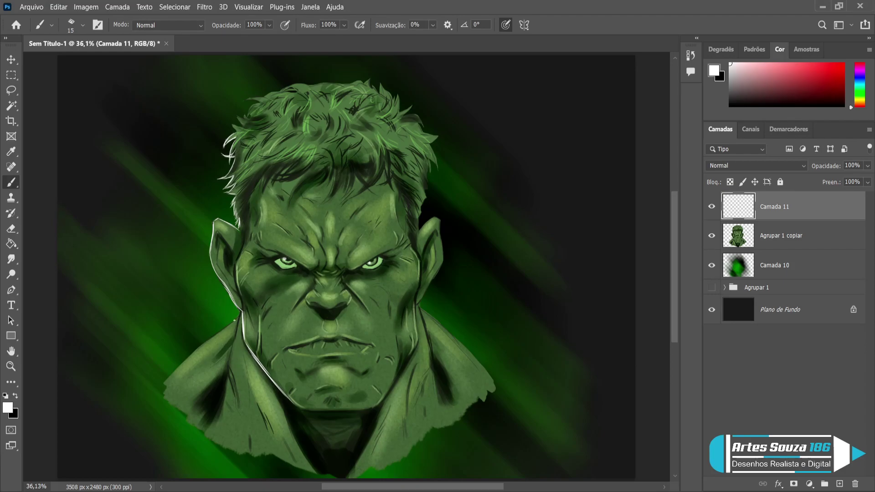
{"action": "left_click_drag", "start_coordinate": [239, 315], "coordinate": [224, 375]}
{"action": "left_click_drag", "start_coordinate": [239, 315], "coordinate": [167, 379]}
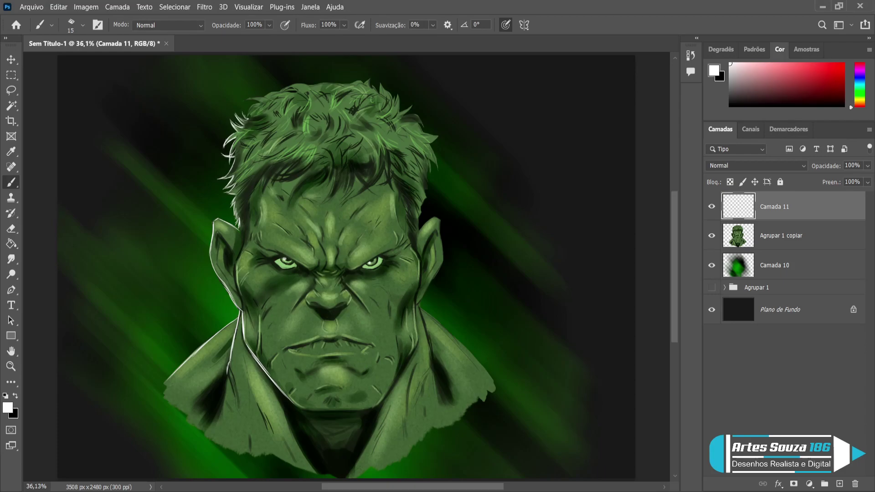
{"action": "left_click_drag", "start_coordinate": [251, 118], "coordinate": [246, 99]}
{"action": "mouse_move", "coordinate": [248, 99]}
{"action": "left_mouse_down"}
{"action": "mouse_move", "coordinate": [300, 83]}
{"action": "mouse_move", "coordinate": [304, 96]}
{"action": "mouse_move", "coordinate": [293, 85]}
{"action": "mouse_move", "coordinate": [359, 80]}
{"action": "left_mouse_up"}
Step: Fade the white rim light with a soft 150 px eraser using pressure-controlled opacity instead of pressure-controlled size
{"action": "key", "text": "e"}
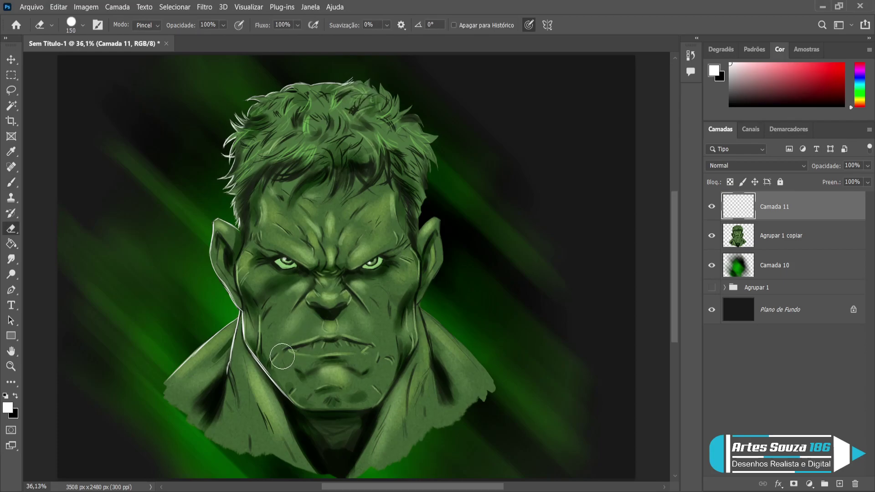
{"action": "mouse_move", "coordinate": [238, 371]}
{"action": "left_mouse_down"}
{"action": "mouse_move", "coordinate": [235, 361]}
{"action": "mouse_move", "coordinate": [231, 376]}
{"action": "mouse_move", "coordinate": [235, 347]}
{"action": "mouse_move", "coordinate": [224, 373]}
{"action": "mouse_move", "coordinate": [236, 334]}
{"action": "mouse_move", "coordinate": [240, 340]}
{"action": "left_mouse_up"}
{"action": "key", "text": "ctrl+z"}
{"action": "key", "text": "shift+bracketleft"}
{"action": "key", "text": "shift+bracketleft"}
{"action": "key", "text": "shift+bracketleft"}
{"action": "key", "text": "shift+bracketleft"}
{"action": "left_click", "coordinate": [239, 25]}
{"action": "left_click", "coordinate": [529, 25]}
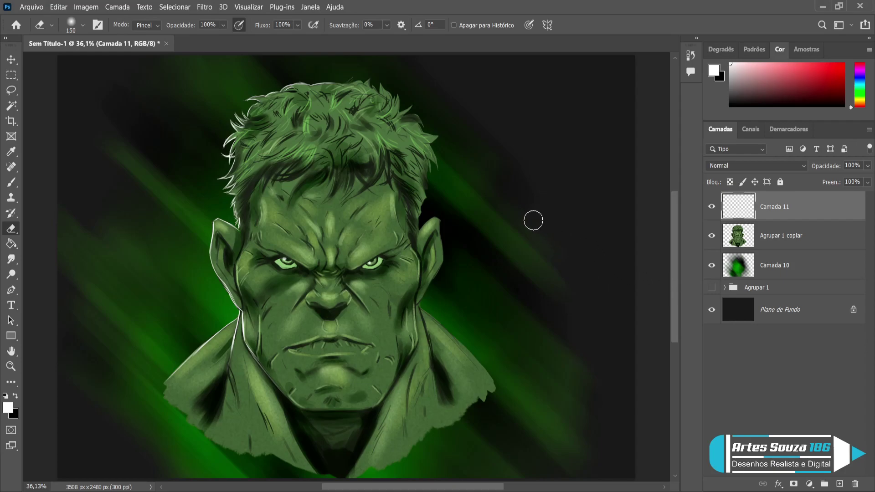
Step: Retouch the nose and the surrounding facial details with sampled dark and mid skin greens, using a fine 10 px brush
{"action": "key", "text": "alt"}
{"action": "key", "text": "b"}
{"action": "left_click", "coordinate": [442, 366], "text": "alt"}
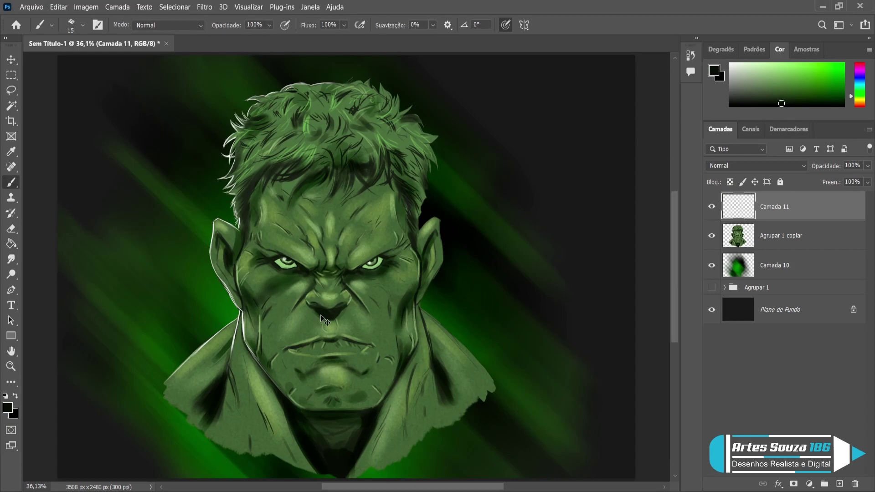
{"action": "key", "text": "bracketleft"}
{"action": "left_click", "coordinate": [353, 296], "text": "alt"}
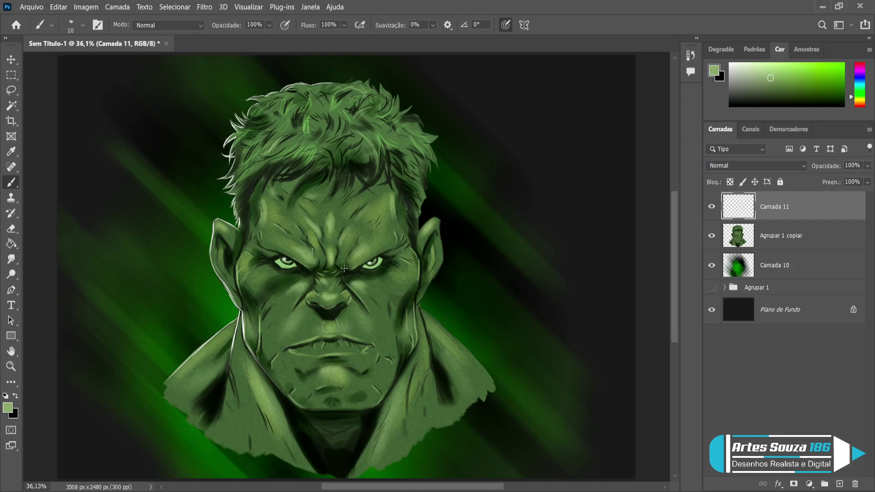
{"action": "left_click", "coordinate": [350, 294], "text": "alt"}
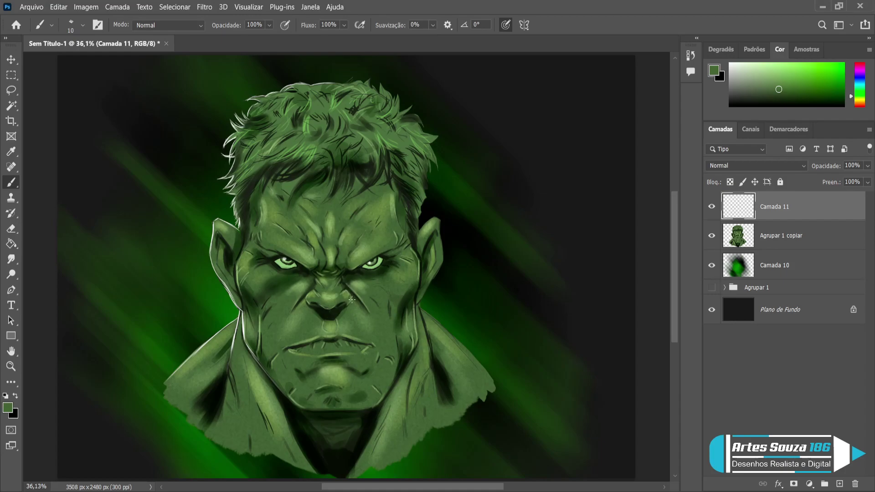
{"action": "left_click", "coordinate": [351, 294], "text": "alt"}
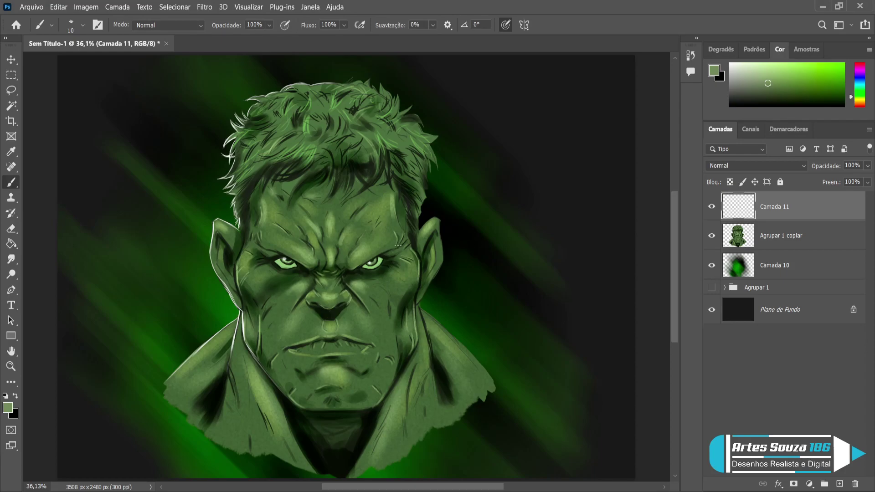
Step: Soften the facial retouching around the nose with a soft 70 px eraser
{"action": "key", "text": "e"}
{"action": "key", "text": "bracketleft"}
{"action": "key", "text": "bracketleft"}
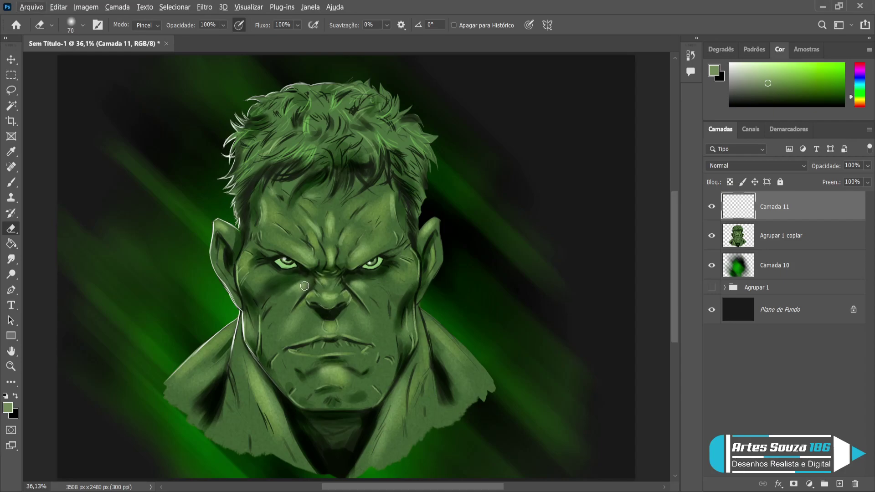
Step: Blend the skin around the nose and upper lip in sampled green with a 40 px round brush and pressure-controlled opacity
{"action": "key", "text": "b"}
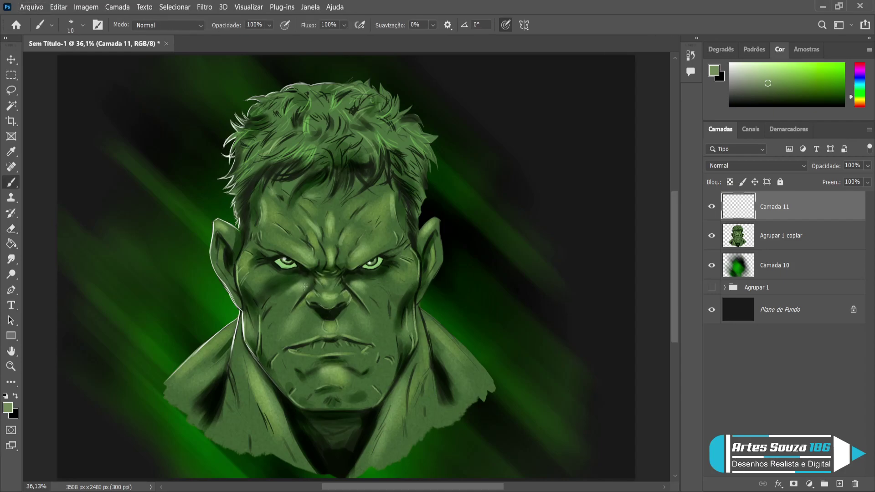
{"action": "left_click", "coordinate": [304, 286], "text": "alt"}
{"action": "left_click", "coordinate": [505, 25]}
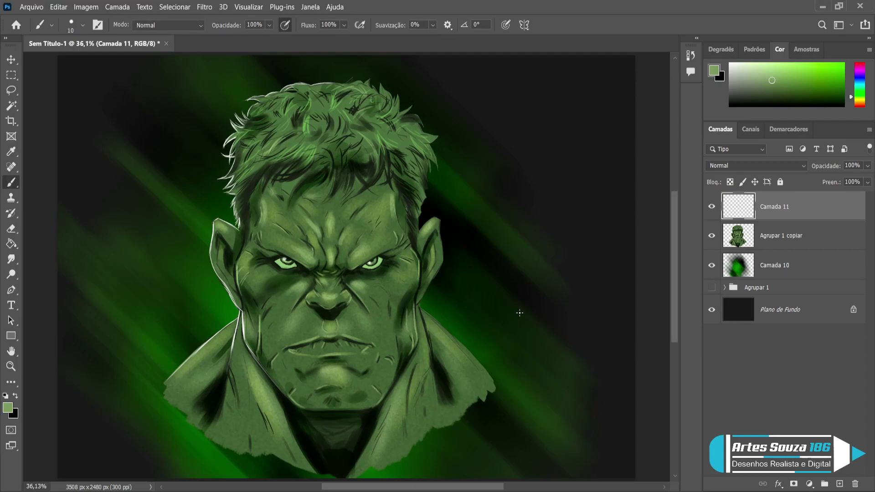
{"action": "left_click", "coordinate": [308, 283], "text": "alt"}
{"action": "key", "text": "bracketright"}
{"action": "key", "text": "bracketright"}
{"action": "key", "text": "bracketright"}
{"action": "key", "text": "bracketright"}
{"action": "key", "text": "bracketright"}
{"action": "key", "text": "bracketright"}
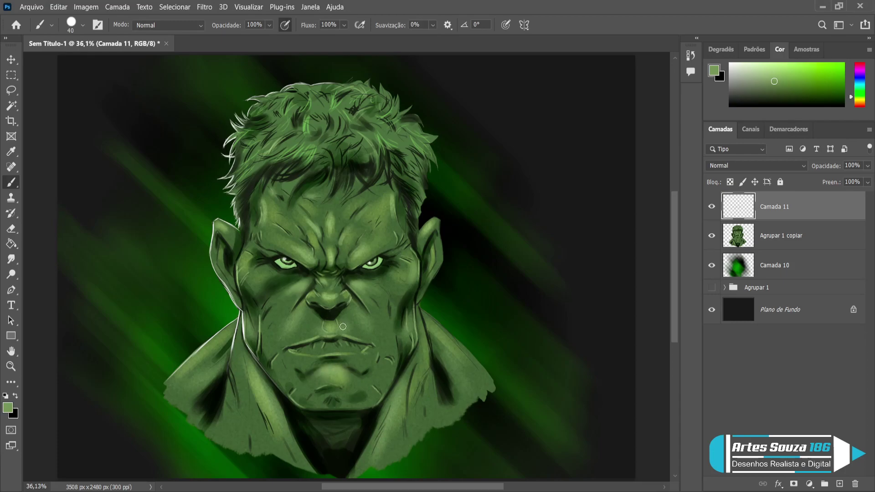
Step: Refine the dark lines around the mouth and jaw with a sampled near-black green and a 9 px brush
{"action": "left_click", "coordinate": [331, 339], "text": "alt"}
{"action": "key", "text": "bracketleft"}
{"action": "key", "text": "bracketleft"}
{"action": "key", "text": "bracketleft"}
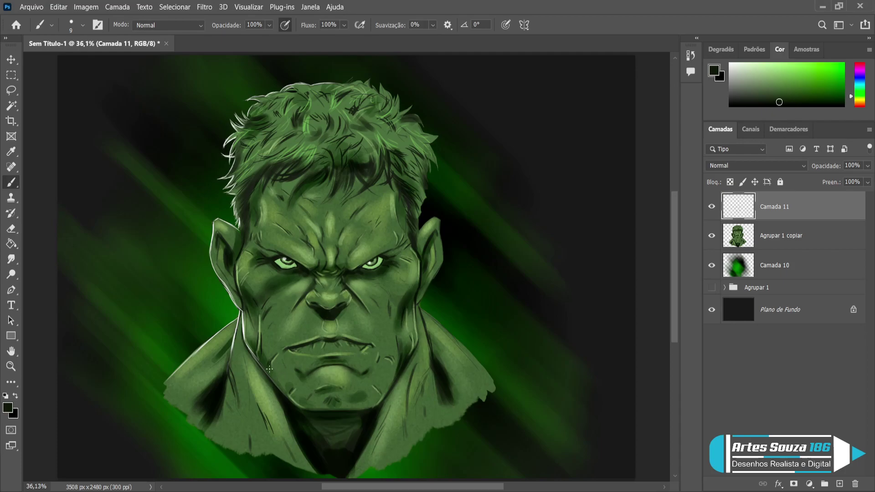
Step: Add a layer directly above Agrupar 1 copiar and dab a sampled bright green over both eyes with a soft 125 px brush
{"action": "left_click", "coordinate": [790, 237]}
{"action": "left_click", "coordinate": [840, 484]}
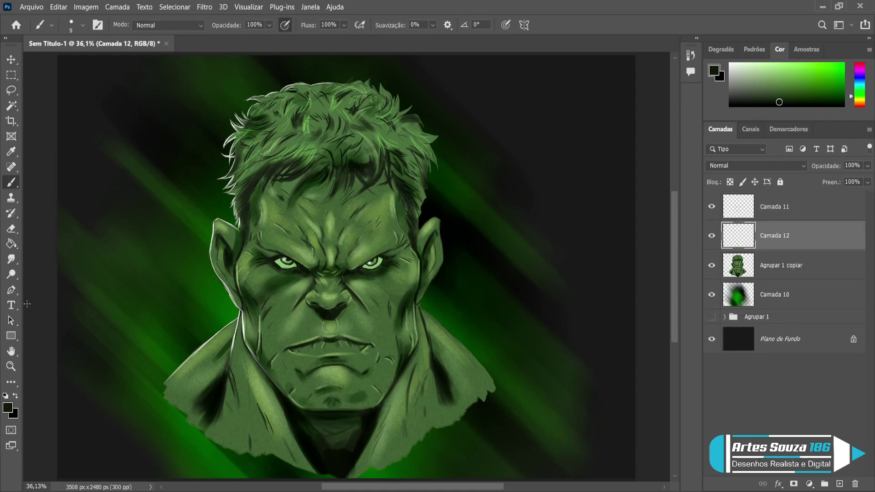
{"action": "key", "text": "i"}
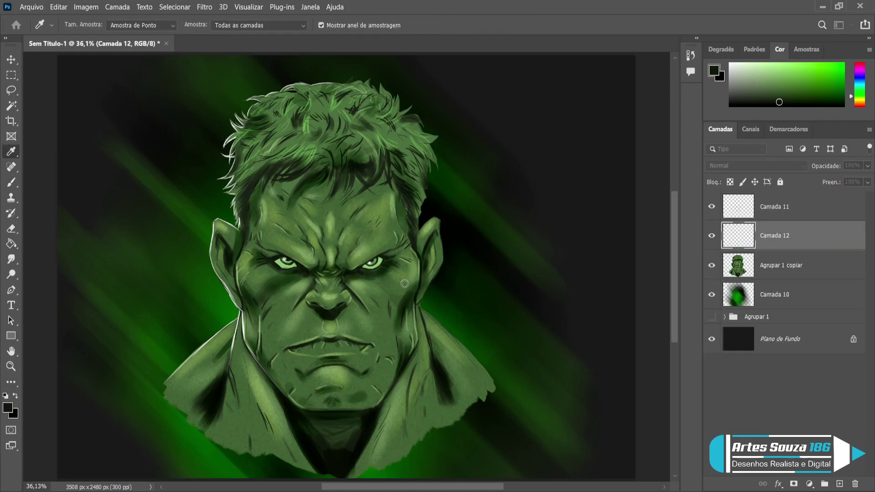
{"action": "key", "text": "b"}
{"action": "left_click", "coordinate": [440, 241], "text": "alt"}
{"action": "key", "text": "bracketright"}
{"action": "key", "text": "bracketright"}
{"action": "key", "text": "bracketright"}
{"action": "key", "text": "bracketright"}
{"action": "key", "text": "bracketright"}
{"action": "key", "text": "bracketright"}
{"action": "key", "text": "bracketright"}
{"action": "key", "text": "bracketright"}
{"action": "key", "text": "bracketright"}
{"action": "key", "text": "bracketright"}
{"action": "key", "text": "bracketright"}
{"action": "left_click", "coordinate": [285, 262]}
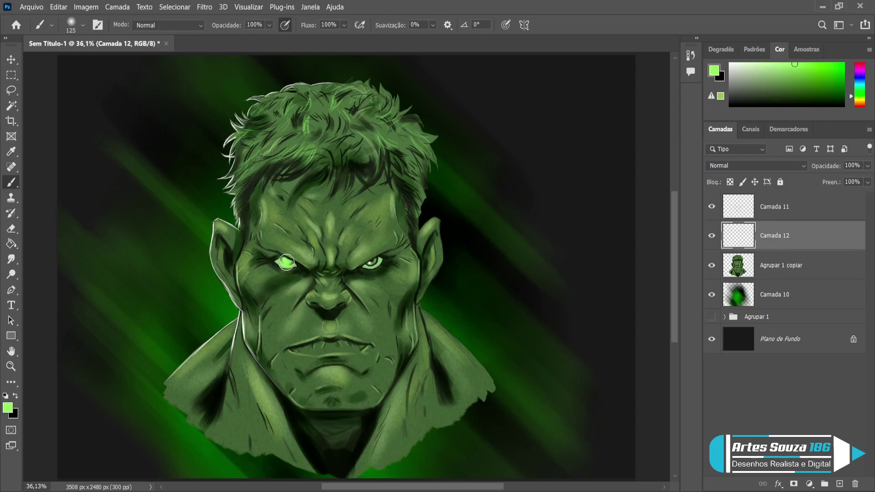
{"action": "left_click", "coordinate": [372, 264]}
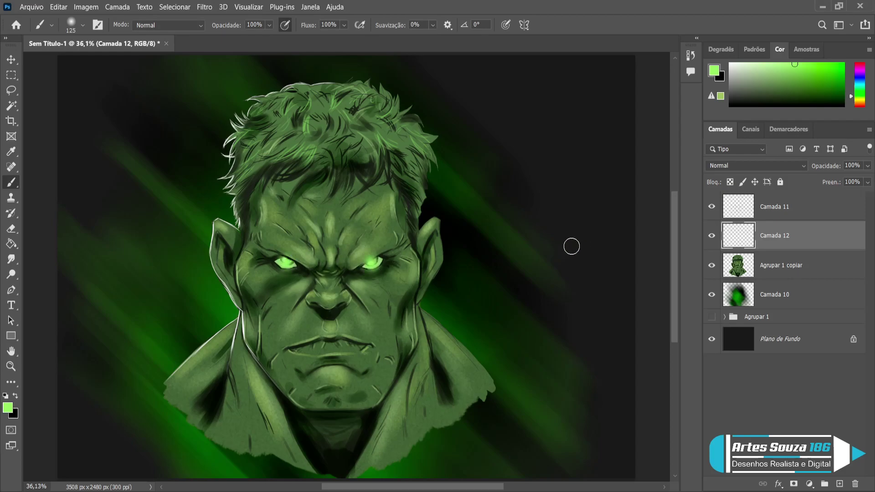
Step: Switch the eye-glow layer to the Divisão blend mode and try extra glow dabs on both eyes, keeping the layer below Camada 11
{"action": "left_click", "coordinate": [761, 166]}
{"action": "scroll", "coordinate": [761, 166], "scroll_direction": "down", "scroll_amount": 20}
{"action": "left_click", "coordinate": [289, 259]}
{"action": "left_click", "coordinate": [371, 260]}
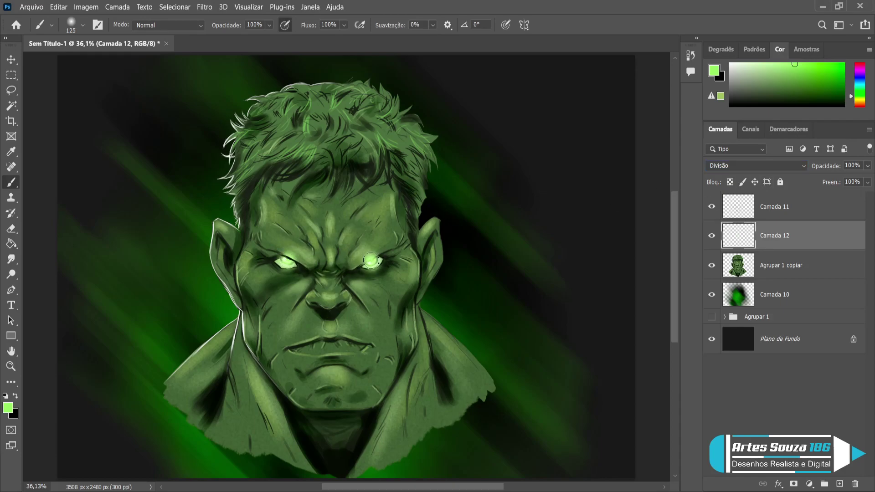
{"action": "left_click_drag", "start_coordinate": [783, 244], "coordinate": [774, 207]}
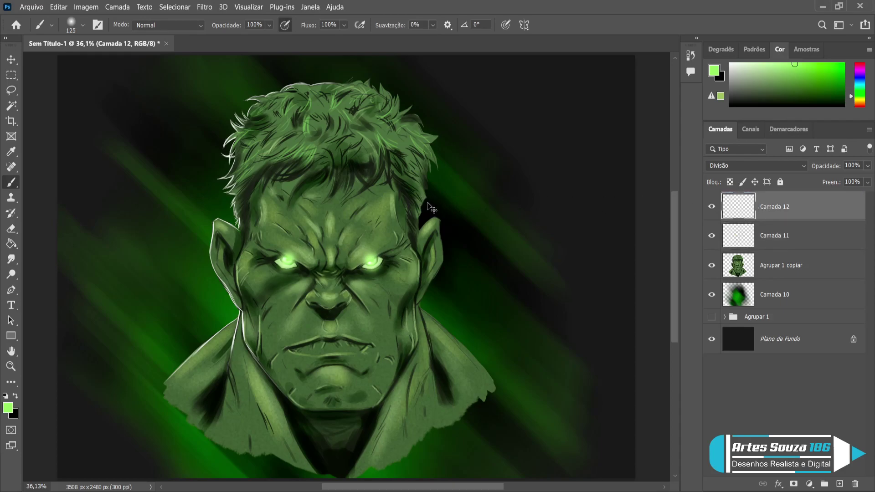
{"action": "key", "text": "ctrl+bracketleft"}
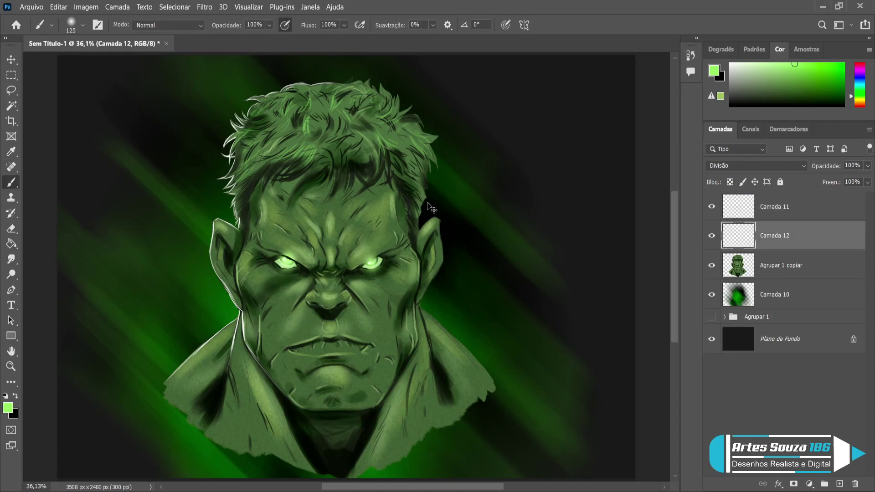
Step: Lower the eye-glow layer's opacity to 57% and deselect the layer
{"action": "left_click", "coordinate": [11, 228]}
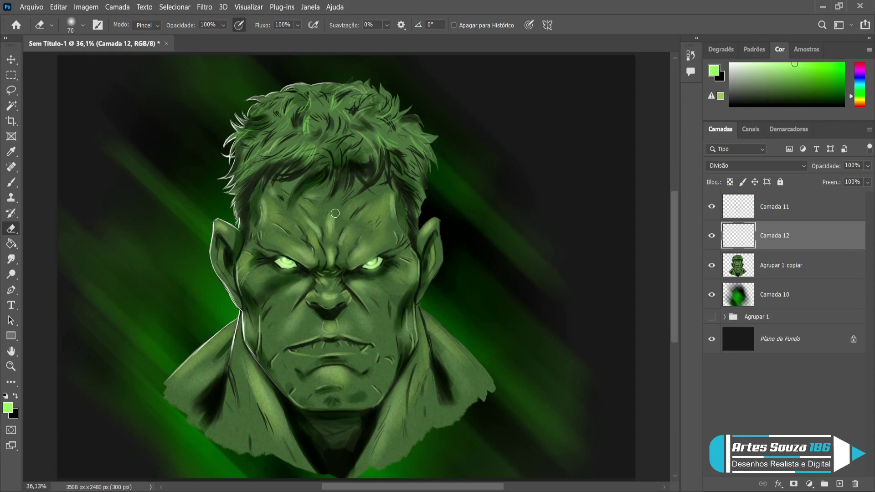
{"action": "left_click_drag", "start_coordinate": [859, 179], "coordinate": [844, 178]}
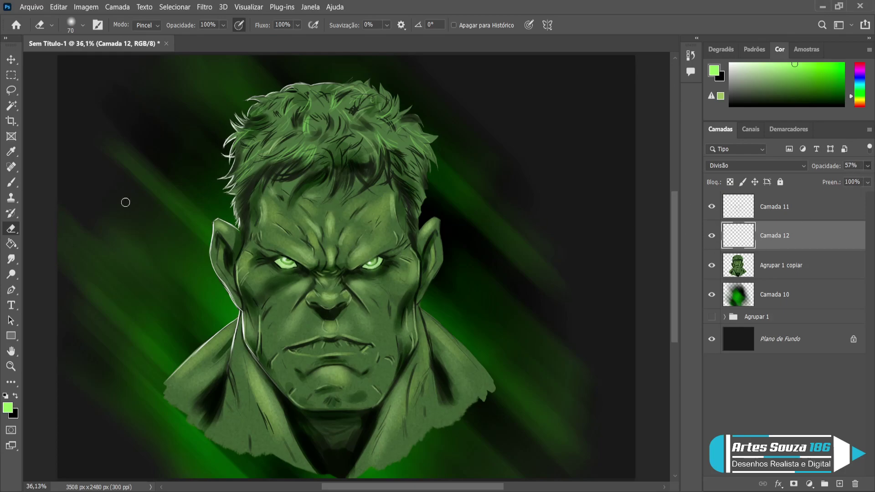
{"action": "left_click", "coordinate": [11, 60]}
{"action": "left_click", "coordinate": [581, 183]}
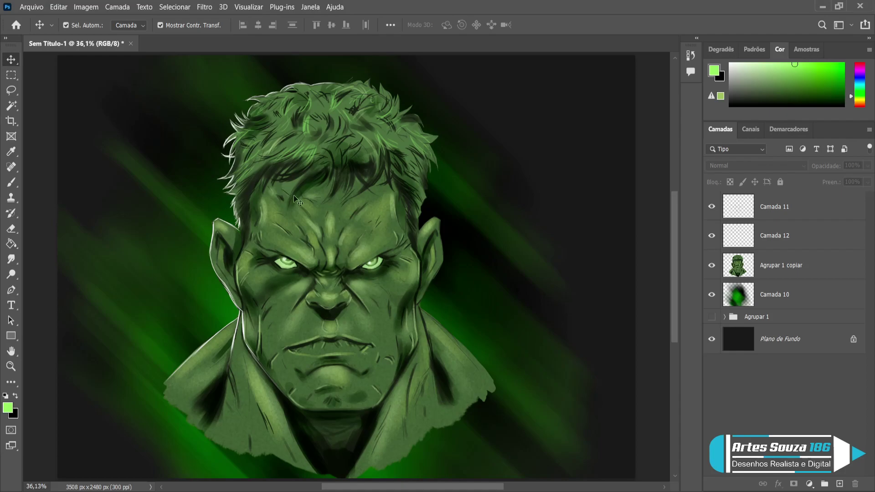
Step: Sample a near-black tone from the dark area beside the ear and add a new layer above Camada 11
{"action": "key", "text": "b"}
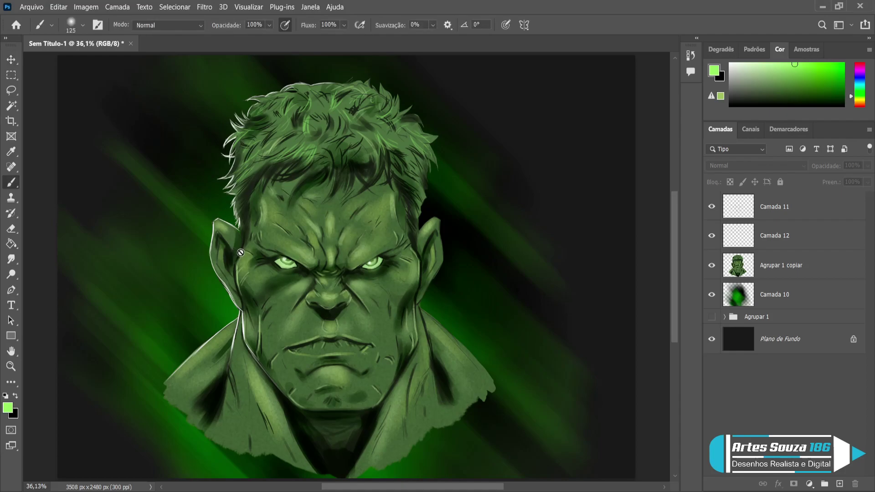
{"action": "left_click", "coordinate": [232, 250], "text": "alt"}
{"action": "key", "text": "bracketleft"}
{"action": "key", "text": "bracketleft"}
{"action": "key", "text": "bracketleft"}
{"action": "key", "text": "bracketleft"}
{"action": "key", "text": "bracketleft"}
{"action": "left_click", "coordinate": [774, 220]}
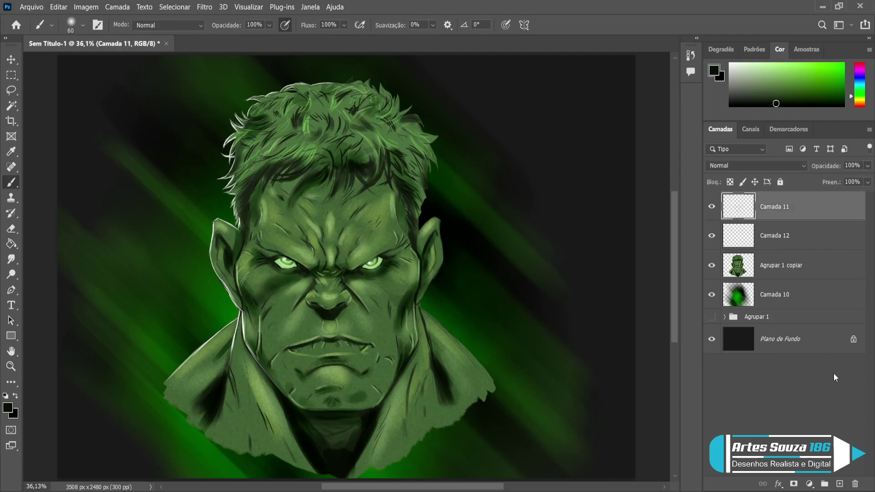
{"action": "left_click", "coordinate": [839, 484]}
Step: Paint dark strands through the fringe over the forehead and down the sideburn with a fine 9 px brush
{"action": "key", "text": "bracketleft"}
{"action": "key", "text": "bracketleft"}
{"action": "key", "text": "bracketleft"}
{"action": "key", "text": "bracketleft"}
{"action": "key", "text": "bracketleft"}
{"action": "key", "text": "bracketleft"}
{"action": "key", "text": "bracketleft"}
{"action": "key", "text": "bracketleft"}
{"action": "key", "text": "bracketleft"}
{"action": "key", "text": "bracketleft"}
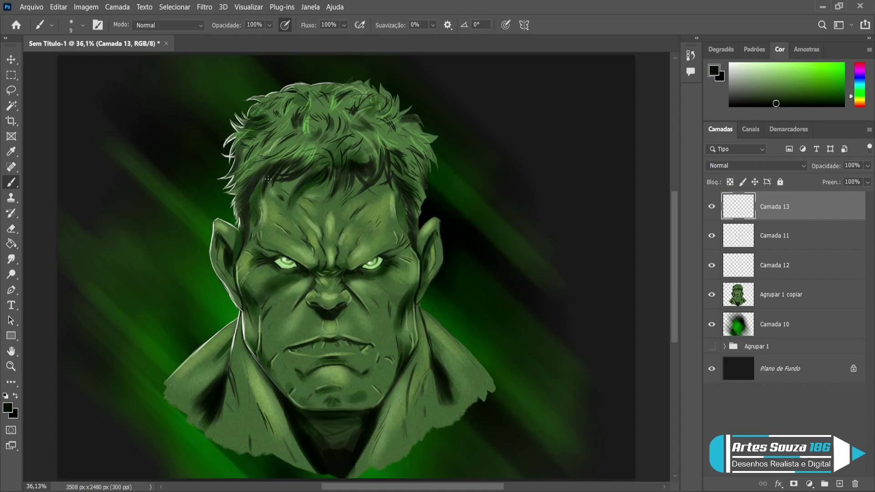
{"action": "left_click_drag", "start_coordinate": [281, 158], "coordinate": [258, 187]}
{"action": "left_click_drag", "start_coordinate": [272, 158], "coordinate": [242, 206]}
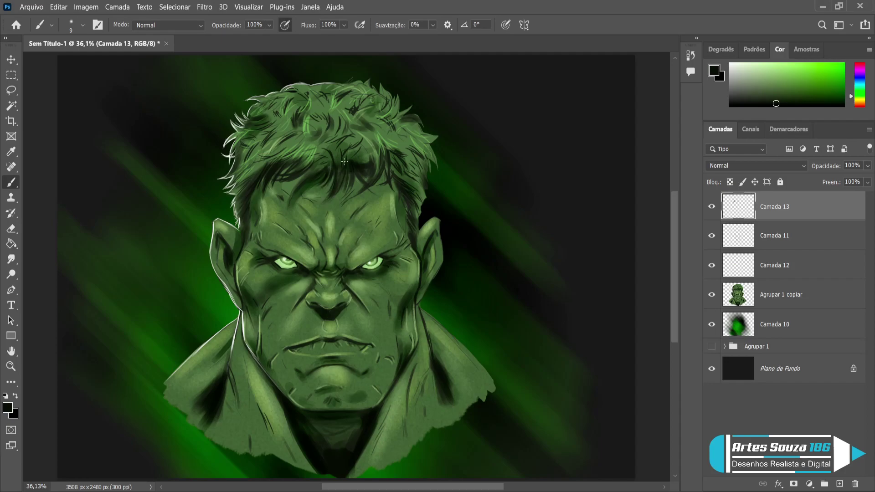
{"action": "left_click_drag", "start_coordinate": [339, 180], "coordinate": [342, 200]}
{"action": "mouse_move", "coordinate": [372, 155]}
{"action": "left_mouse_down"}
{"action": "mouse_move", "coordinate": [362, 179]}
{"action": "mouse_move", "coordinate": [378, 161]}
{"action": "left_mouse_up"}
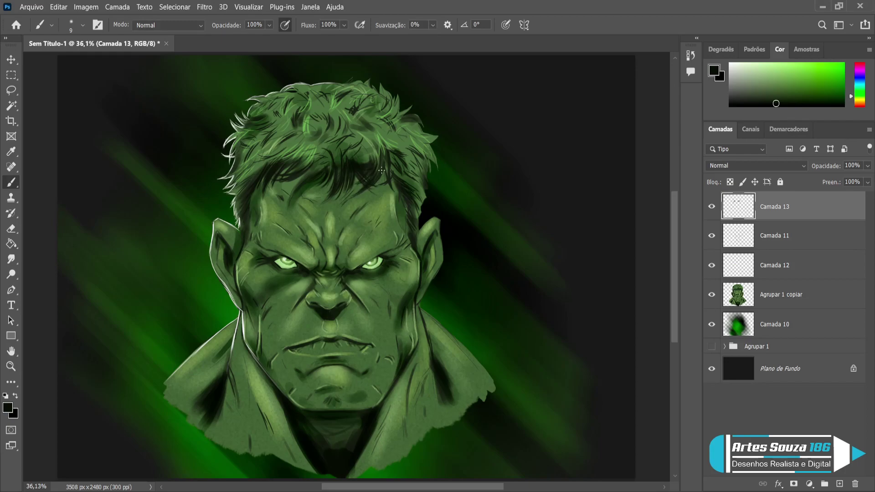
{"action": "left_click_drag", "start_coordinate": [377, 183], "coordinate": [381, 164]}
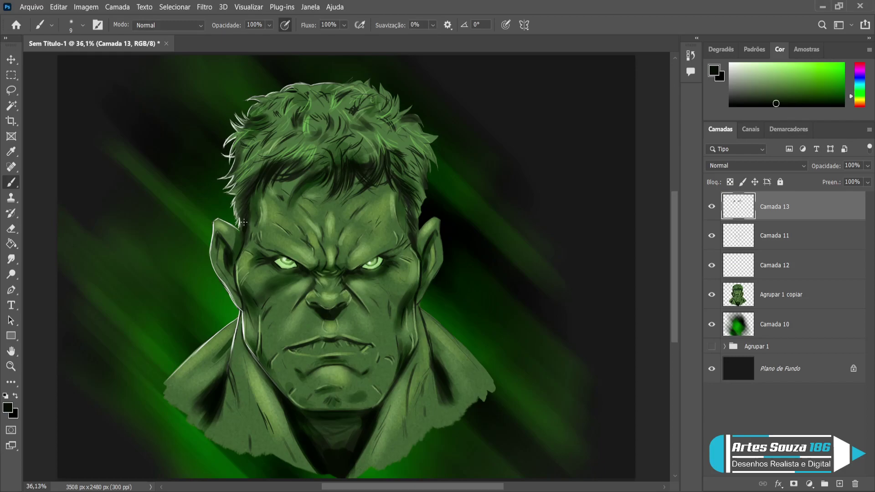
{"action": "left_click_drag", "start_coordinate": [244, 218], "coordinate": [246, 226]}
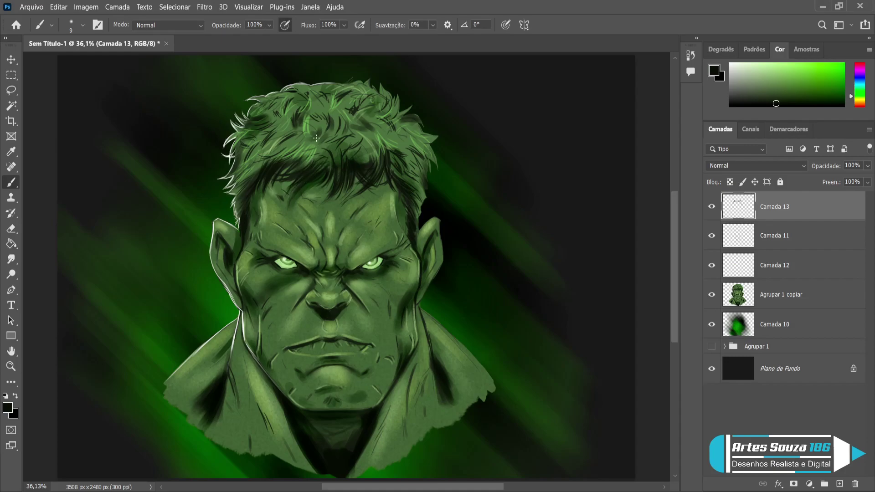
Step: Deepen the shadows between the locks in the upper hair with a 15 px near-black brush
{"action": "key", "text": "bracketright"}
{"action": "key", "text": "bracketright"}
{"action": "left_click_drag", "start_coordinate": [283, 125], "coordinate": [290, 110]}
{"action": "left_click_drag", "start_coordinate": [333, 112], "coordinate": [339, 120]}
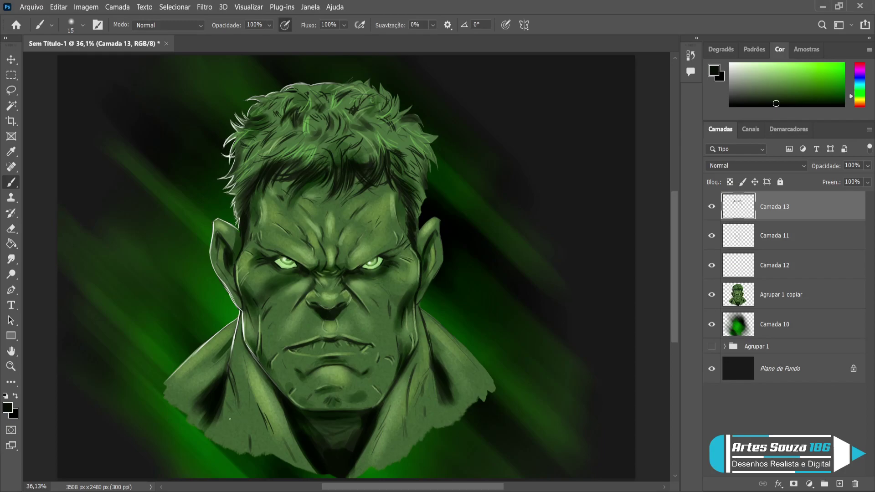
Step: Retouch the dark shoulder shadow beside the neck with a sampled mid skin green and a 35 px brush
{"action": "left_click", "coordinate": [228, 385], "text": "alt"}
{"action": "key", "text": "bracketright"}
{"action": "key", "text": "bracketright"}
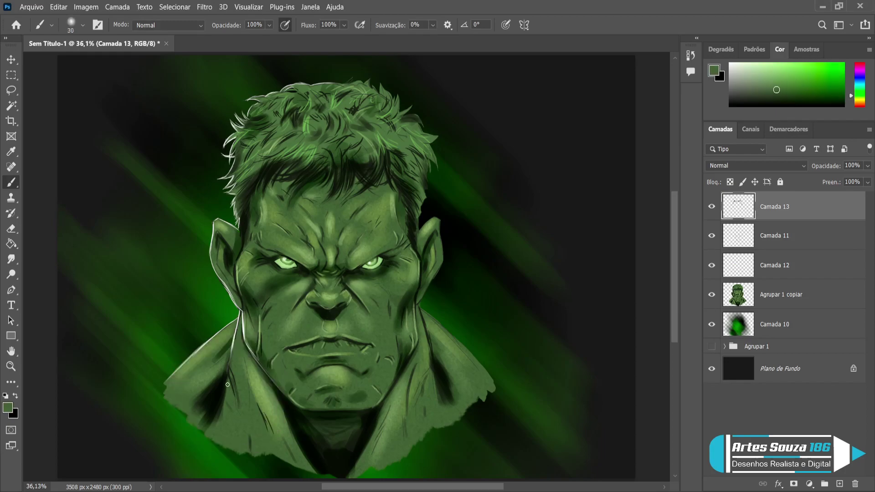
{"action": "key", "text": "bracketright"}
{"action": "mouse_move", "coordinate": [216, 413]}
{"action": "left_mouse_down"}
{"action": "mouse_move", "coordinate": [229, 377]}
{"action": "mouse_move", "coordinate": [205, 431]}
{"action": "mouse_move", "coordinate": [225, 386]}
{"action": "mouse_move", "coordinate": [220, 418]}
{"action": "mouse_move", "coordinate": [226, 373]}
{"action": "mouse_move", "coordinate": [218, 421]}
{"action": "mouse_move", "coordinate": [197, 401]}
{"action": "left_mouse_up"}
Step: Merge Agrupar 1 copiar with the three detail layers above it and shift the merged figure slightly upward
{"action": "left_click", "coordinate": [771, 301]}
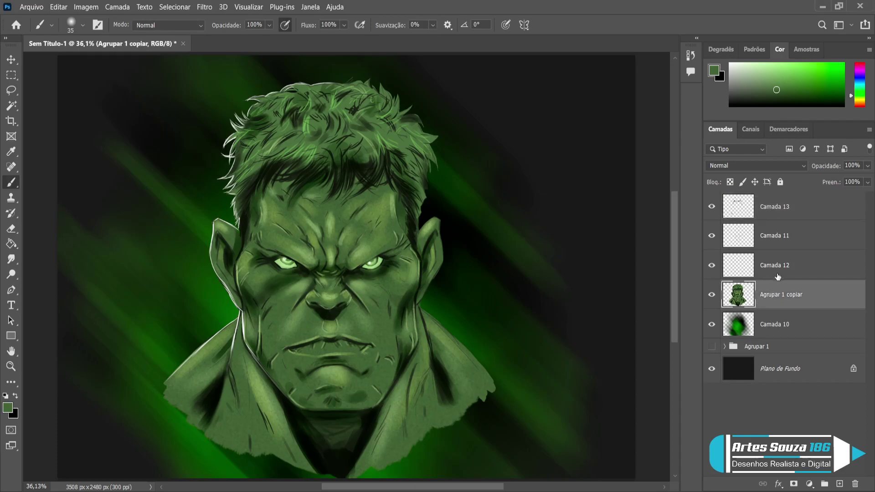
{"action": "left_click", "coordinate": [776, 276], "text": "ctrl"}
{"action": "left_click", "coordinate": [771, 241], "text": "ctrl"}
{"action": "left_click", "coordinate": [771, 210], "text": "ctrl"}
{"action": "key", "text": "ctrl+e"}
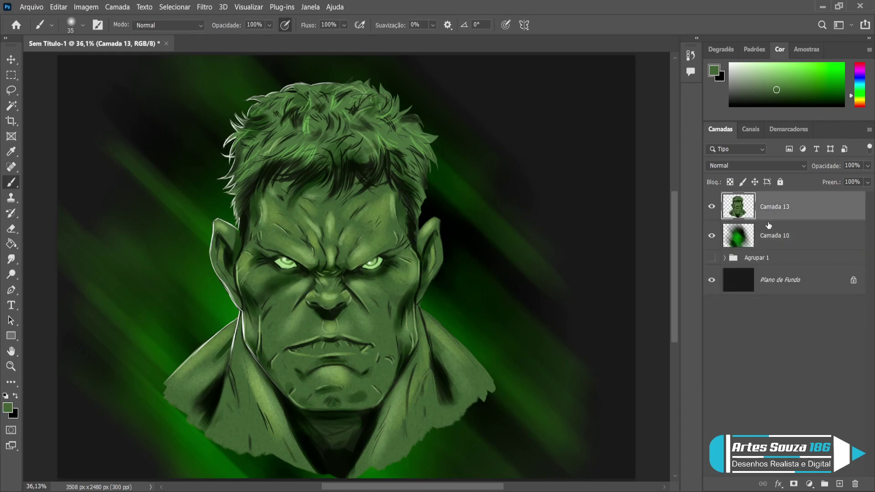
{"action": "left_click", "coordinate": [11, 60]}
{"action": "left_click_drag", "start_coordinate": [341, 196], "coordinate": [344, 181]}
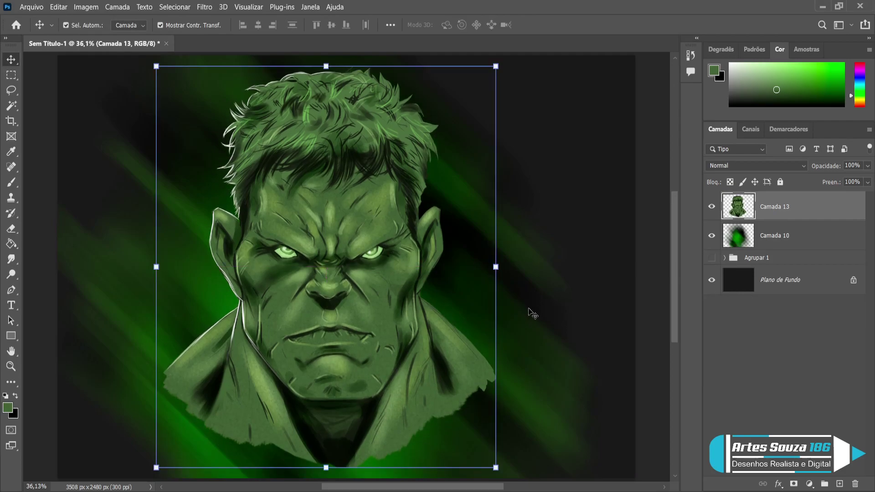
Step: Try a horizontally mirrored copy of the streaked green background layer, stretched across the canvas width
{"action": "left_click", "coordinate": [512, 304]}
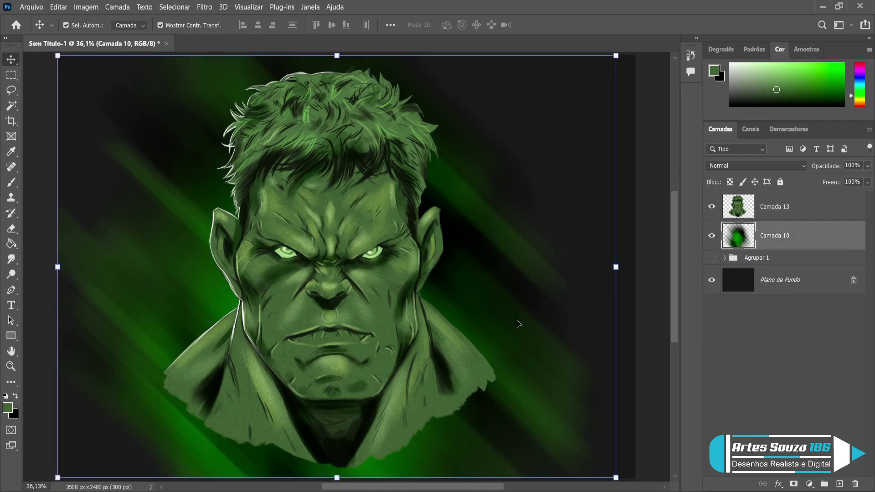
{"action": "key", "text": "ctrl+j"}
{"action": "left_click_drag", "start_coordinate": [57, 266], "coordinate": [48, 237]}
{"action": "left_click_drag", "start_coordinate": [560, 267], "coordinate": [636, 271]}
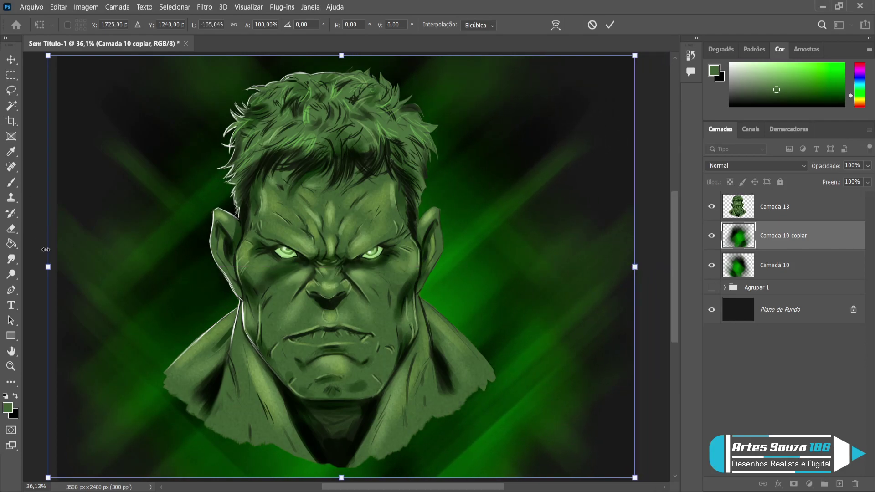
{"action": "left_click_drag", "start_coordinate": [48, 267], "coordinate": [58, 266]}
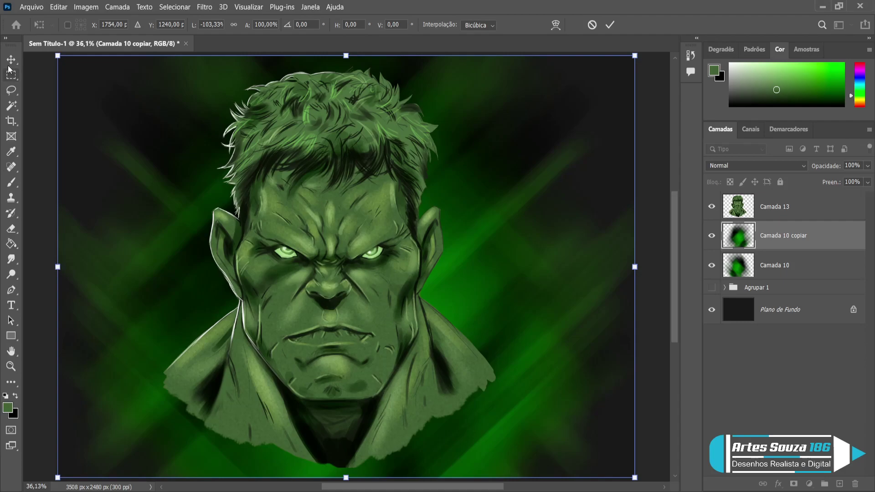
{"action": "key", "text": "ctrl+z"}
{"action": "key", "text": "Return"}
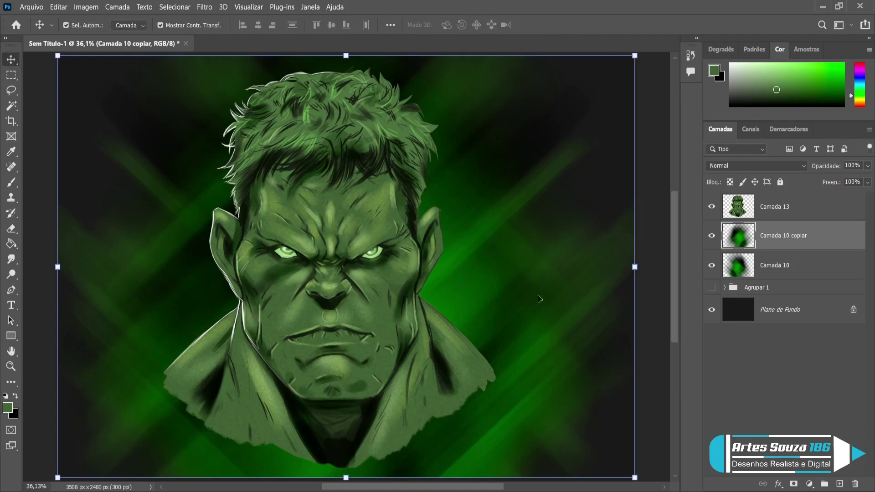
Step: Try the mirrored background copy at 58% opacity, and delete the copy
{"action": "left_click", "coordinate": [789, 315]}
{"action": "left_click", "coordinate": [778, 242]}
{"action": "key", "text": "shift+Left"}
{"action": "key", "text": "5"}
{"action": "key", "text": "8"}
{"action": "left_click", "coordinate": [793, 214]}
{"action": "left_click", "coordinate": [789, 236]}
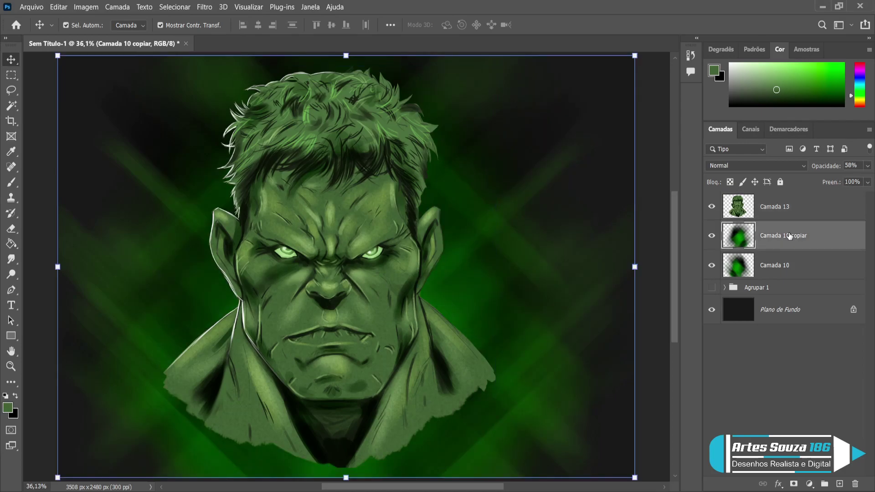
{"action": "key", "text": "Delete"}
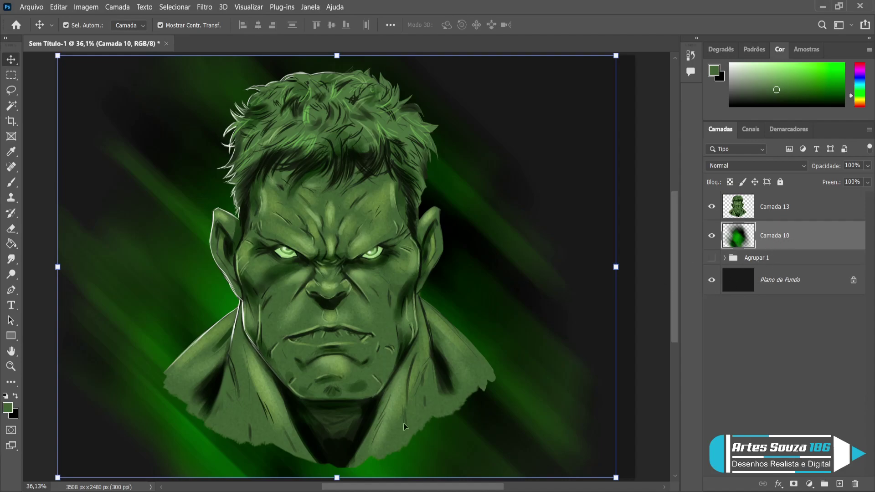
{"action": "left_click", "coordinate": [651, 315]}
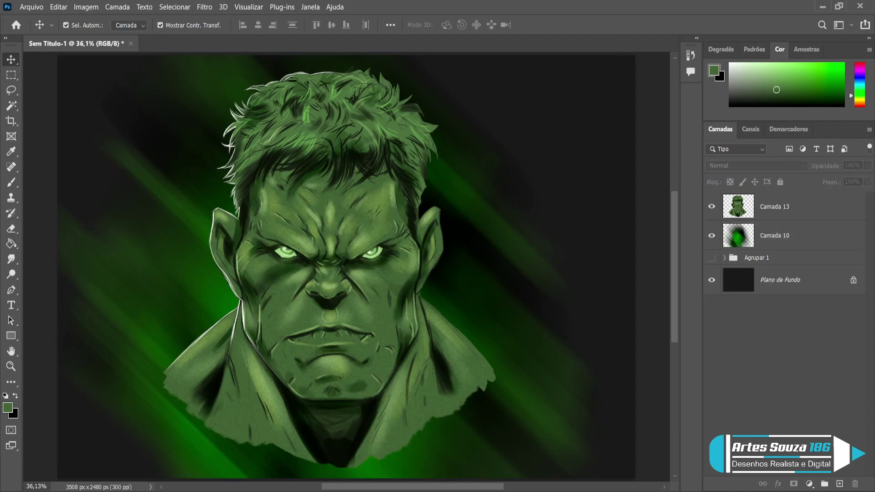